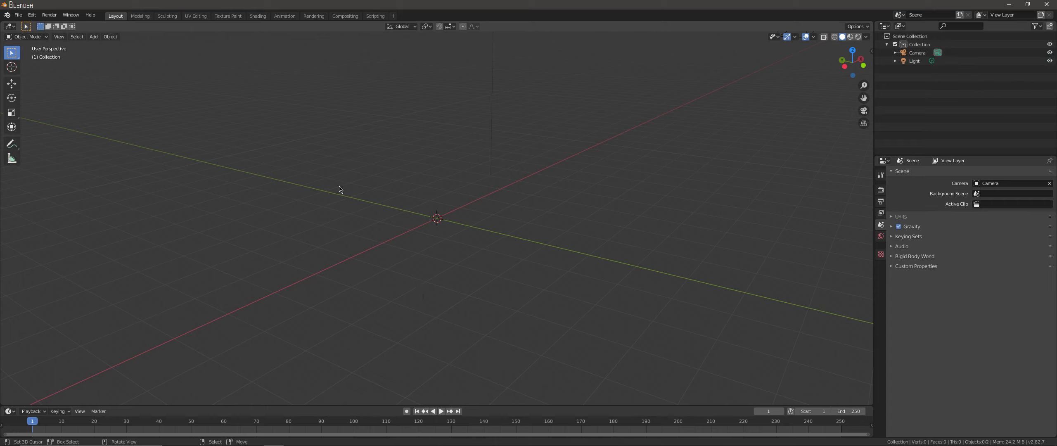
Add a 32-vertex cylinder at the origin with Triangle Fan cap fill.
left_click(94, 37)
mouse_move(115, 45)
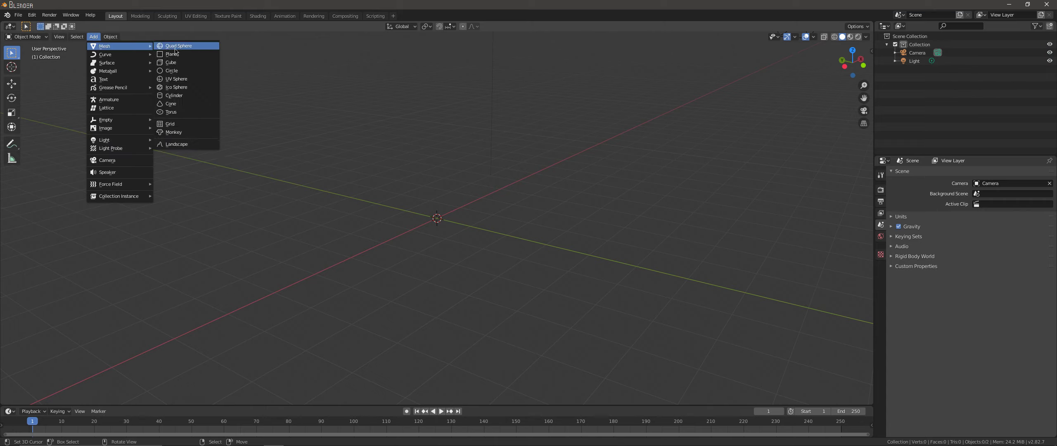
left_click(186, 95)
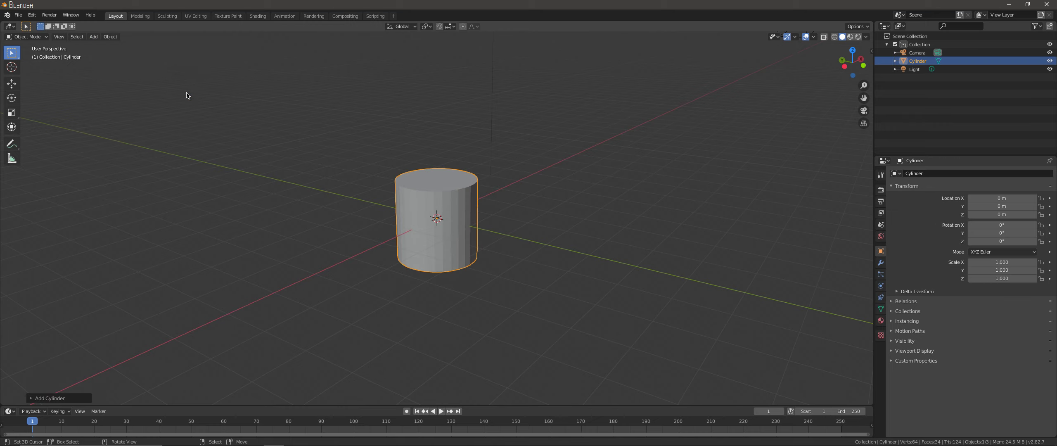
left_click(30, 398)
left_click(111, 326)
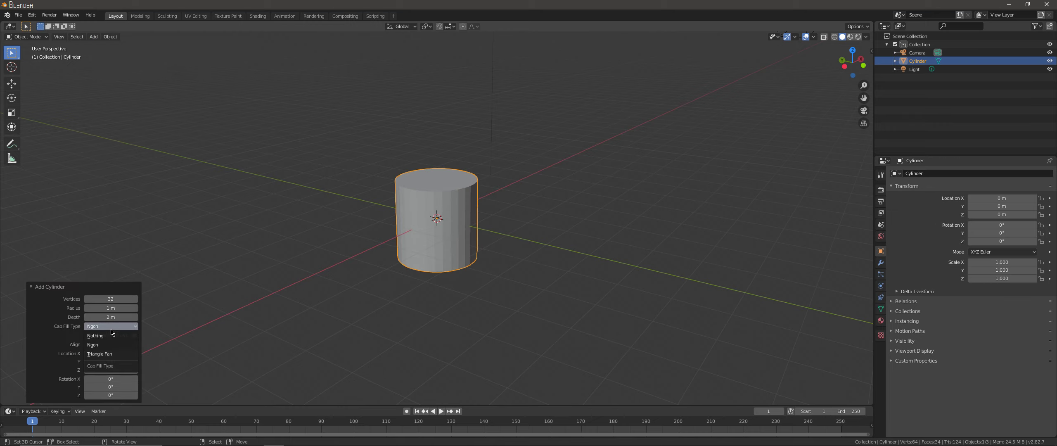
left_click(111, 353)
mouse_move(223, 242)
middle_mouse_down()
mouse_move(272, 255)
mouse_move(260, 225)
middle_mouse_up()
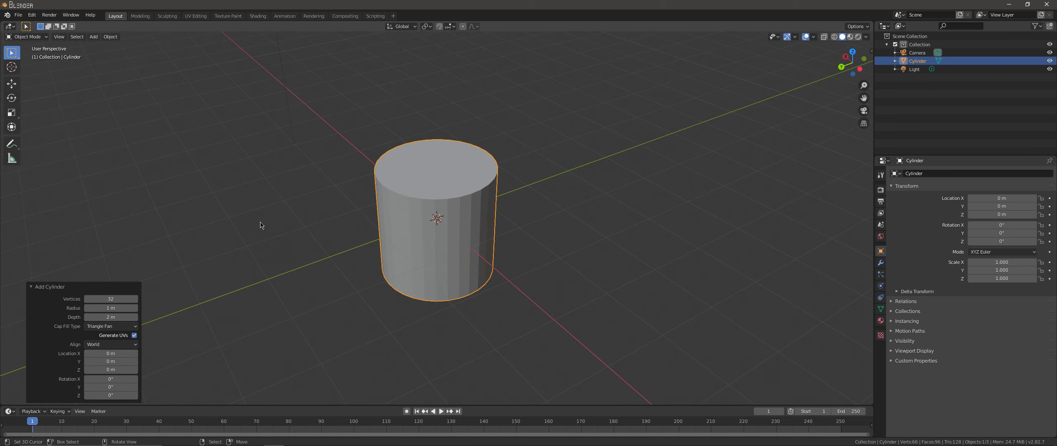
left_click(18, 36)
In Edit Mode's front view, lower the cylinder's top cap to flatten it into a disc.
key("Return")
scroll(327, 184, "down", 3)
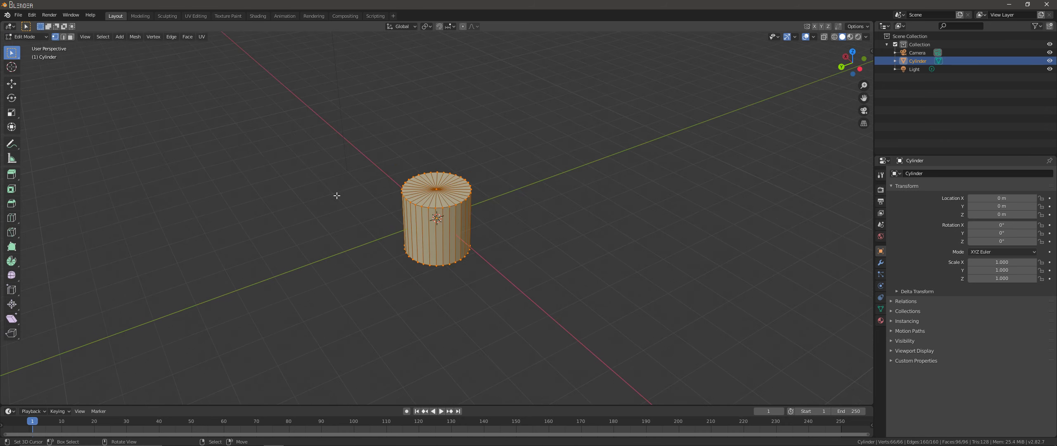
key("KP_1")
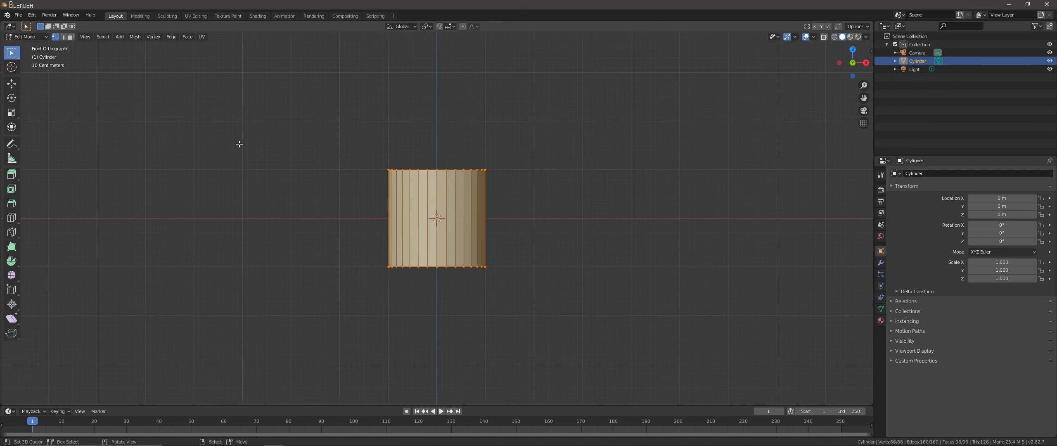
left_click(74, 38)
left_click(256, 120)
left_click_drag(247, 120, 499, 188)
left_click(290, 192)
left_click_drag(295, 210, 566, 99)
left_click(11, 83)
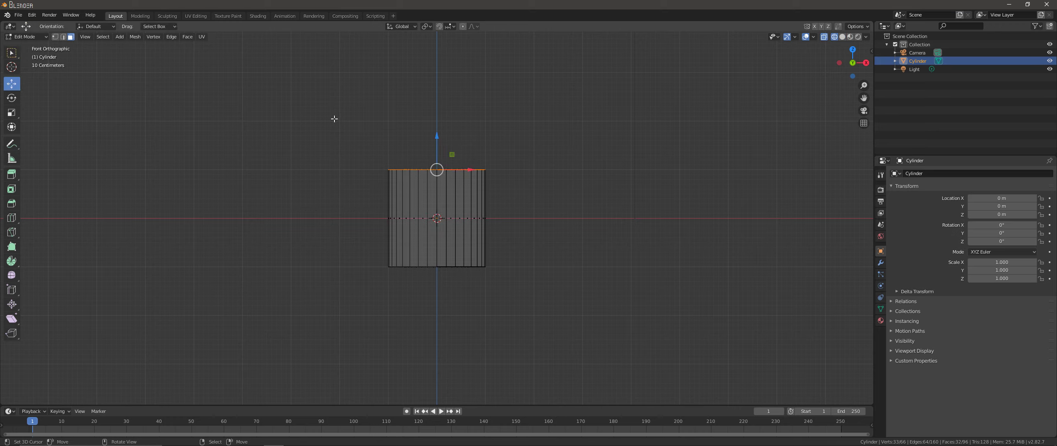
mouse_move(430, 135)
left_mouse_down()
mouse_move(430, 230)
mouse_move(434, 179)
left_mouse_up()
Box-select the disc's top cap and scale it to 0.3, then 1.5.
key("a")
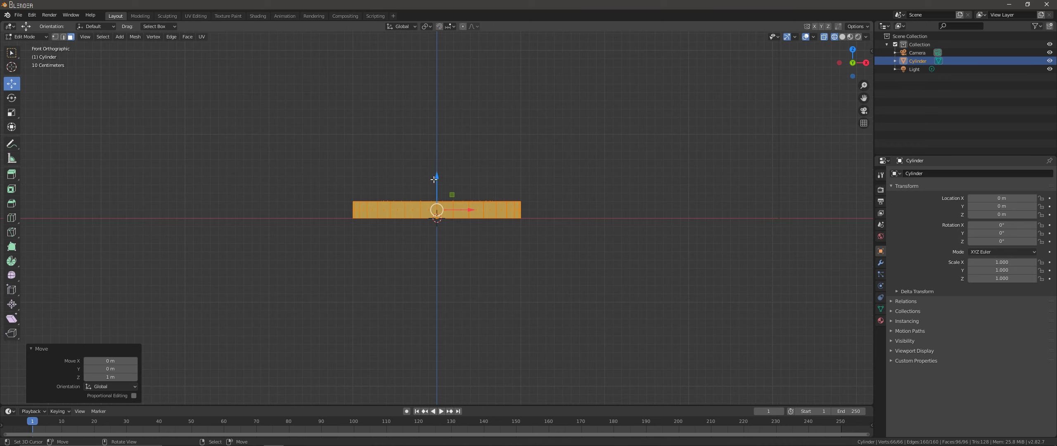
left_click(308, 146)
key("b")
left_click_drag(284, 158, 558, 206)
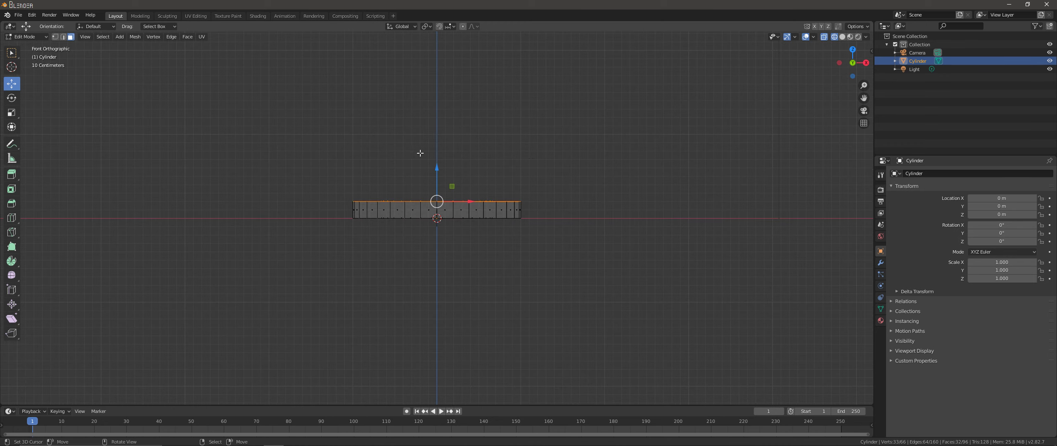
key("s")
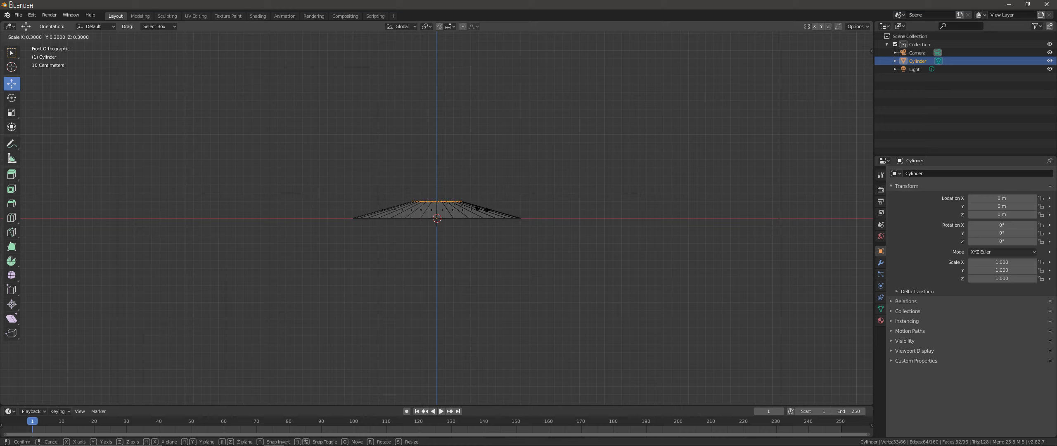
key("Return")
type("s")
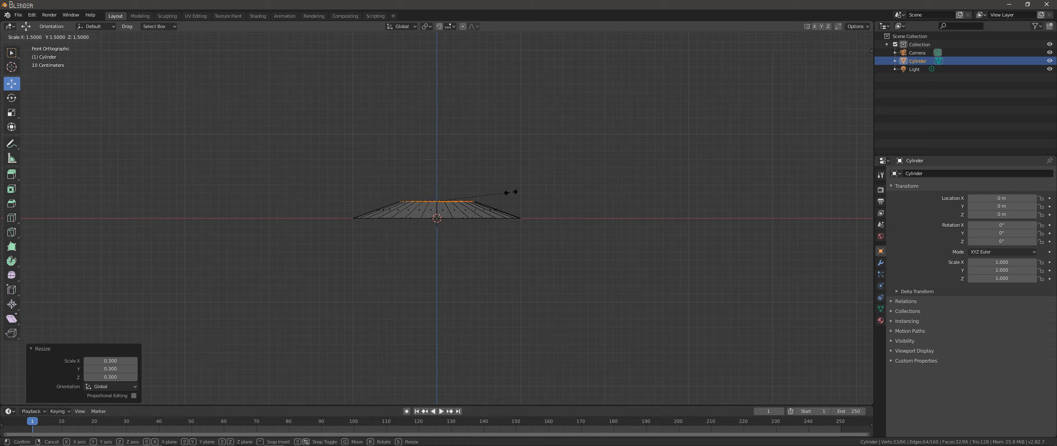
type("1.5")
key("Return")
Extrude the top cap 0.7 m, shrink the new ring, and lower it 0.1 m.
key("e")
left_click(502, 135)
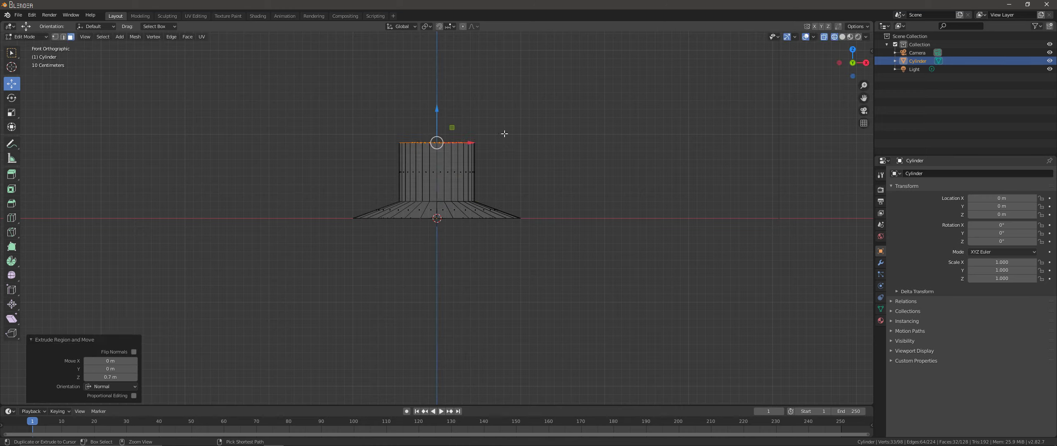
key("s")
key("Return")
type("gz-0.1")
key("Return")
middle_click_drag(449, 137, 443, 214, "shift")
scroll(443, 215, "down", 1)
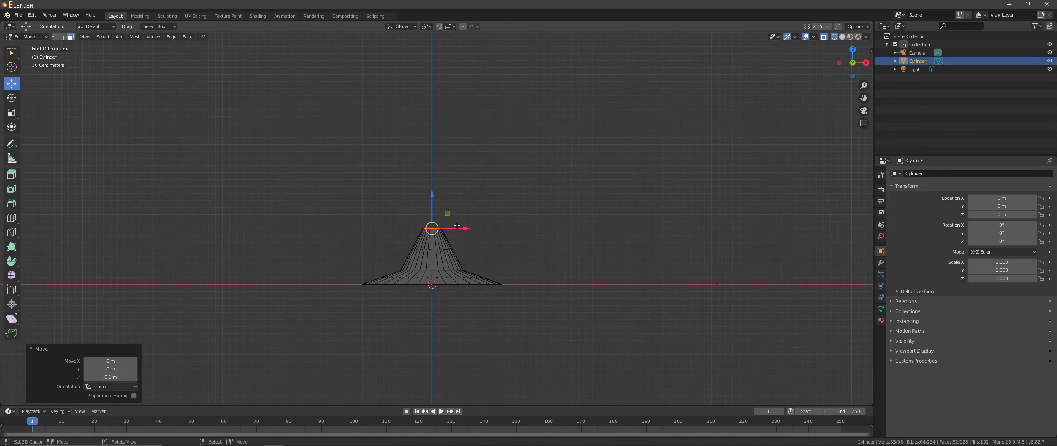
Extrude the top 0.6 m, narrow it to half, then extrude a 4 m pole.
key("e")
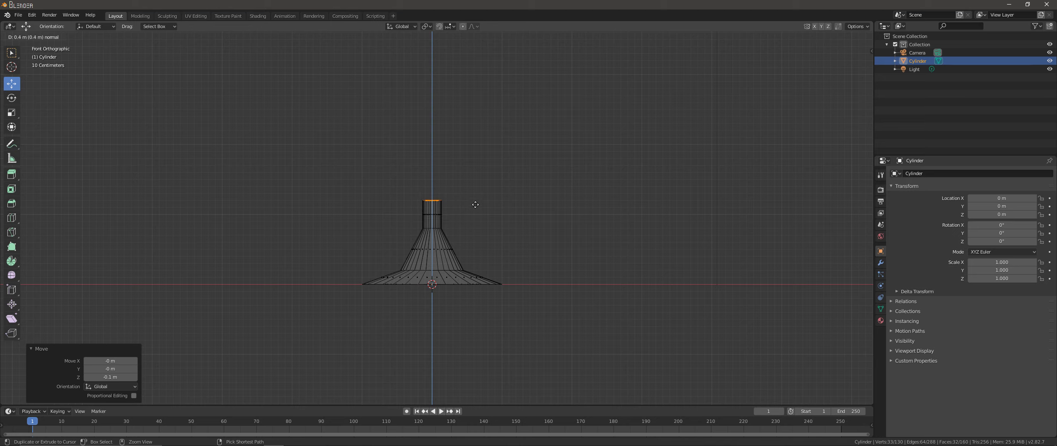
left_click(474, 193)
key("s")
left_click(460, 192)
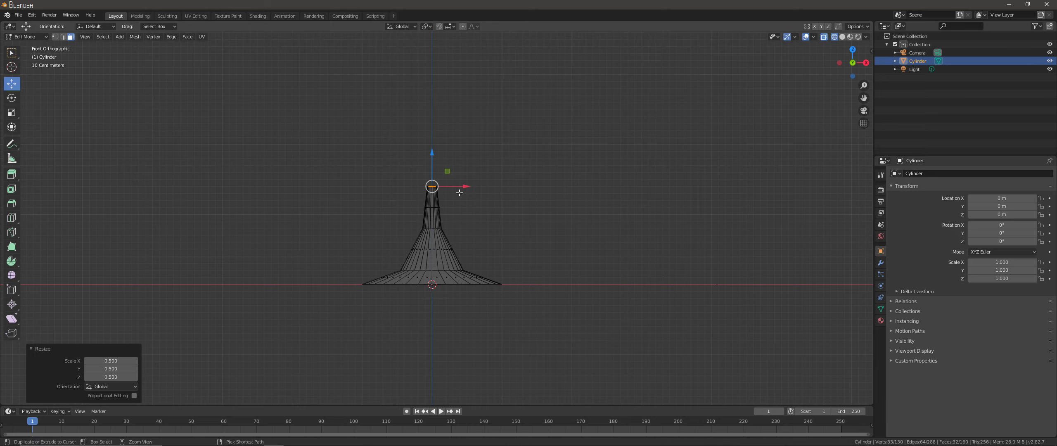
scroll(457, 198, "down", 2)
key("e")
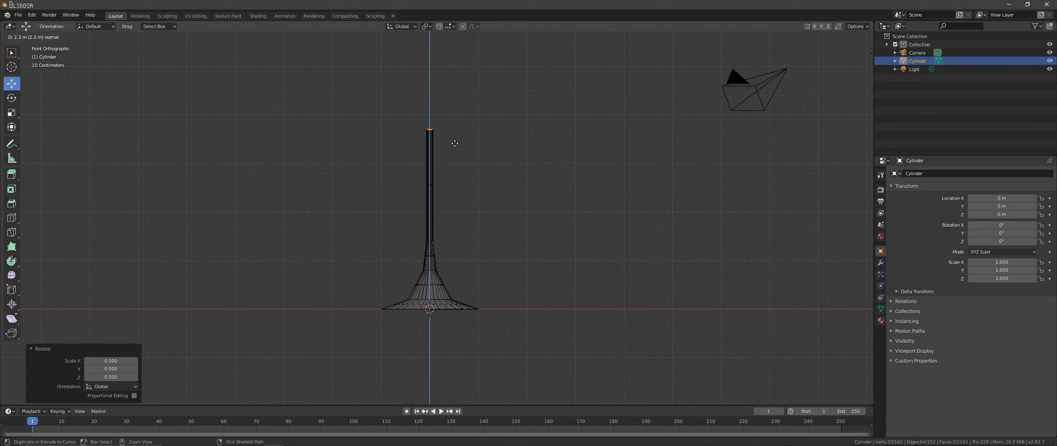
left_click(454, 63)
scroll(467, 224, "down", 2)
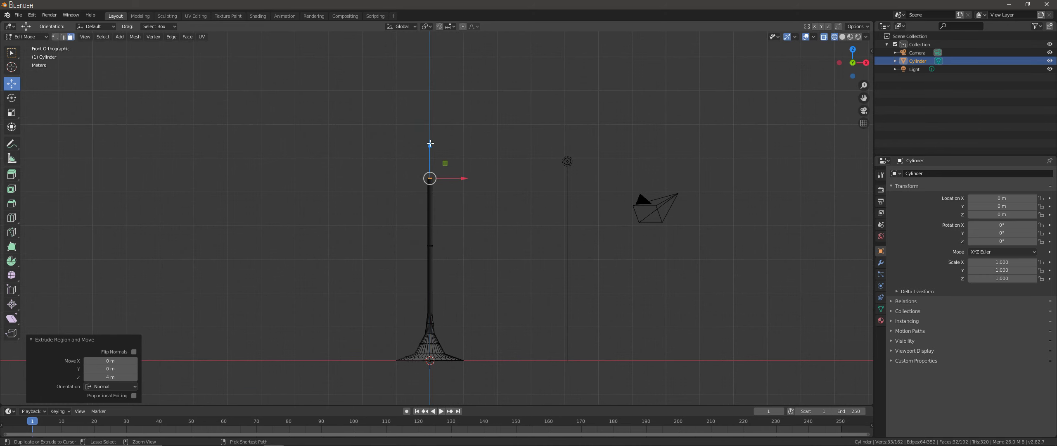
scroll(465, 227, "up", 1)
scroll(466, 227, "up", 2)
Separate the pole's top ring into Cylinder.001 and enter its Edit Mode.
left_click(135, 36)
left_click(197, 98)
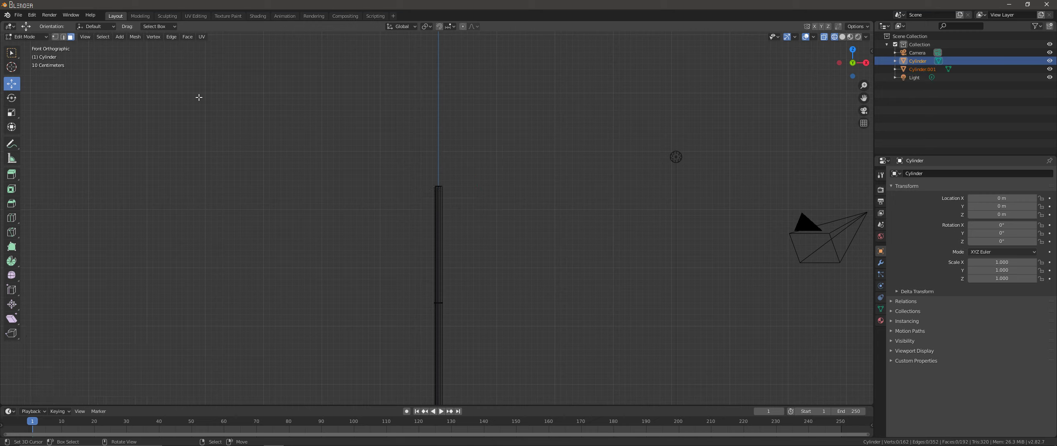
left_click(27, 37)
left_click(34, 51)
left_click(436, 189)
left_click(27, 36)
left_click(27, 57)
Extrude the whole ring 0.9 m upward, then lower it 0.3 m.
key("a")
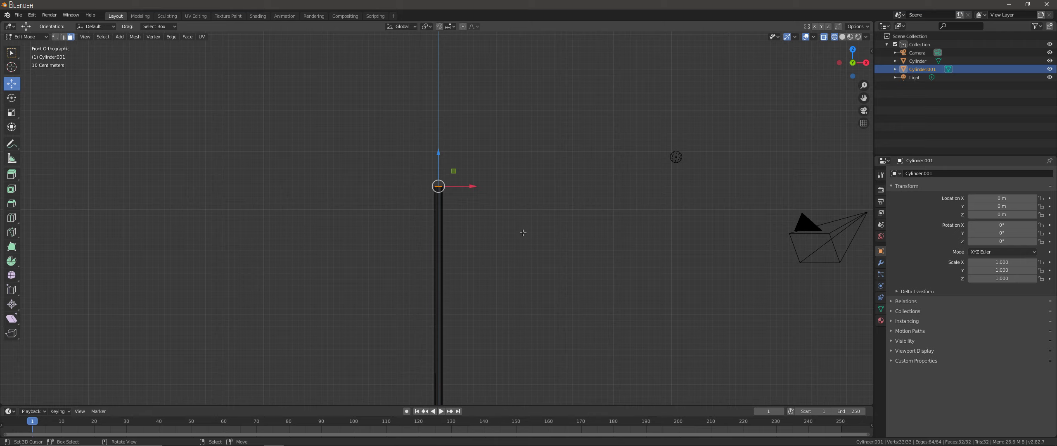
key("e")
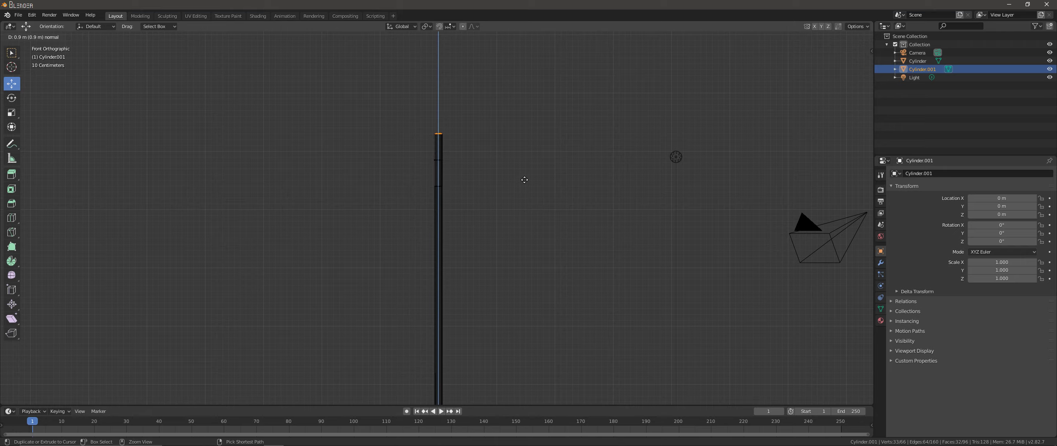
left_click(524, 180)
scroll(520, 203, "down", 3)
scroll(514, 213, "up", 1)
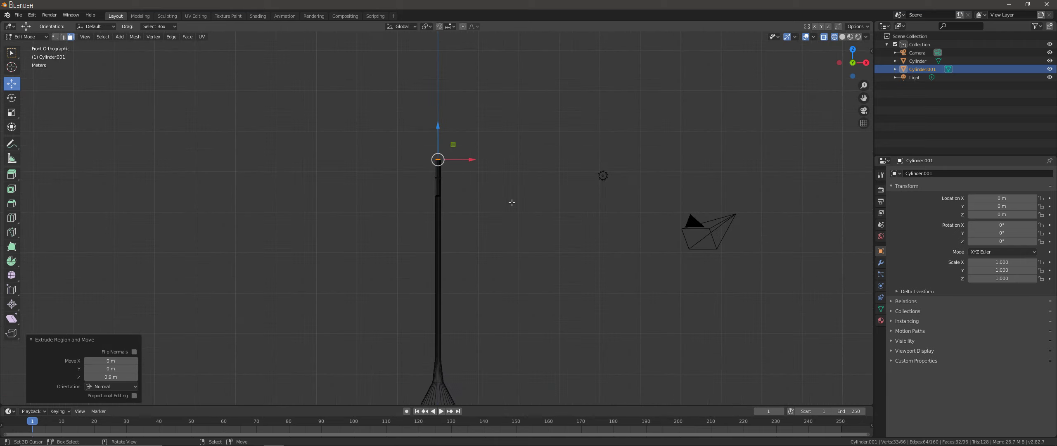
key("s")
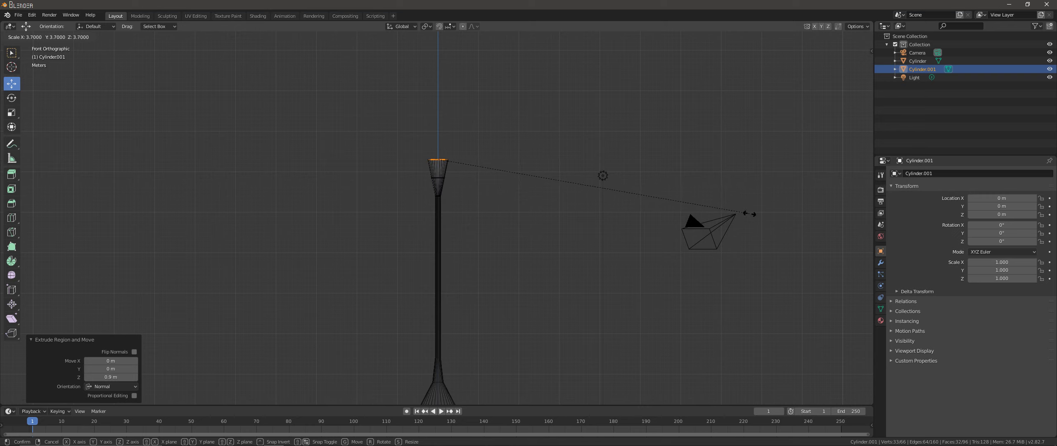
right_click(749, 214)
left_click_drag(437, 137, 438, 131)
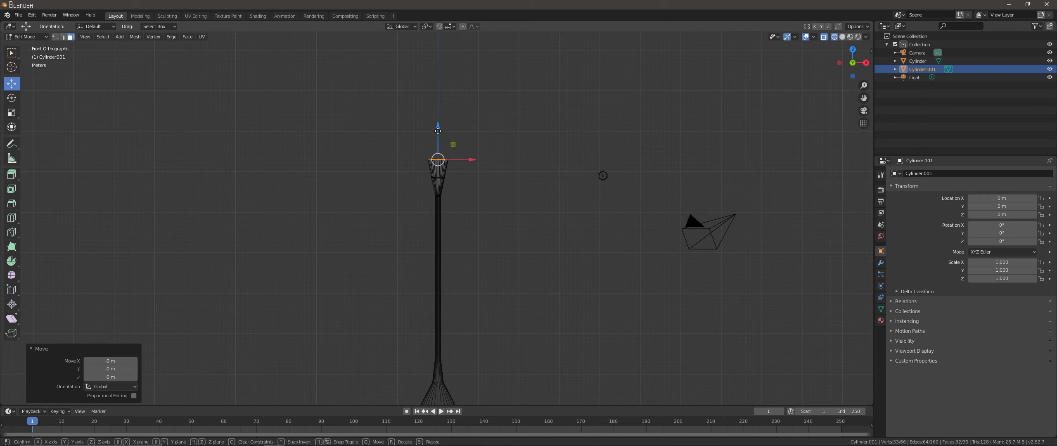
scroll(438, 123, "up", 2)
left_click_drag(439, 101, 441, 119)
middle_click_drag(441, 119, 440, 129, "shift")
Extrude the ring 0.7 m, widen it by 4.232 into a funnel, and deselect.
key("e")
left_click(494, 176)
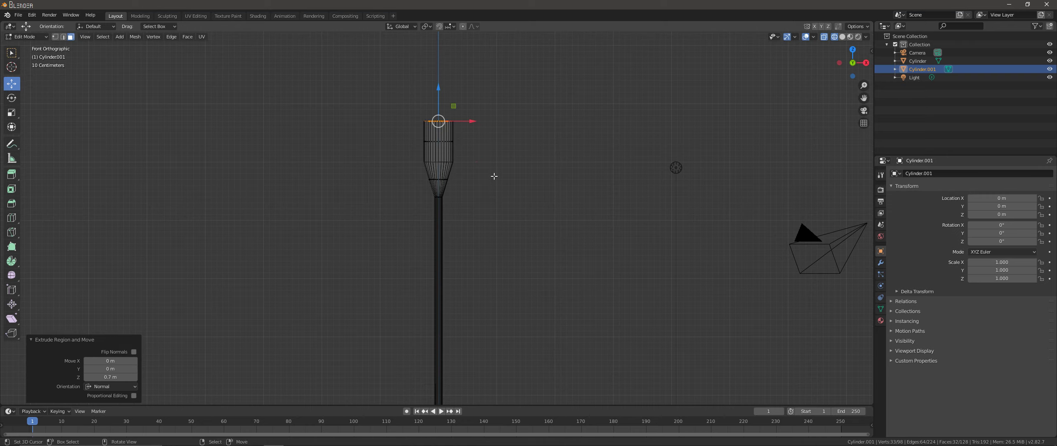
key("s")
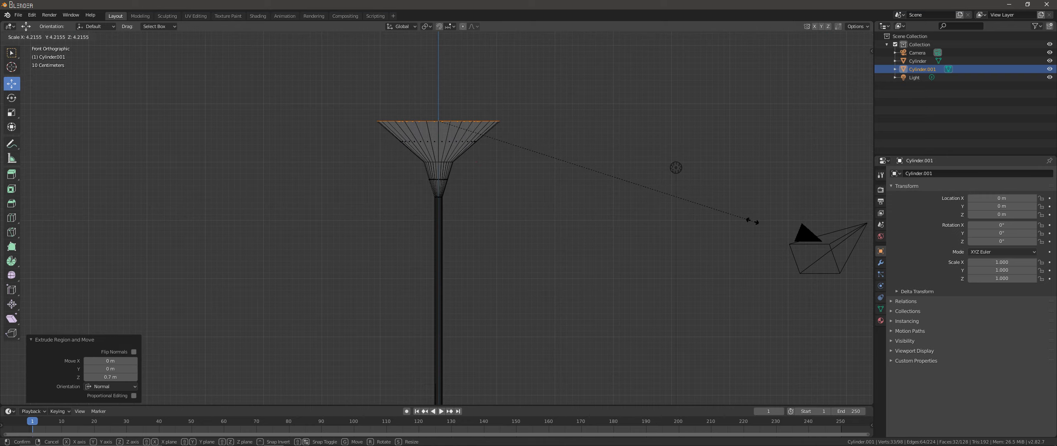
left_click(754, 222)
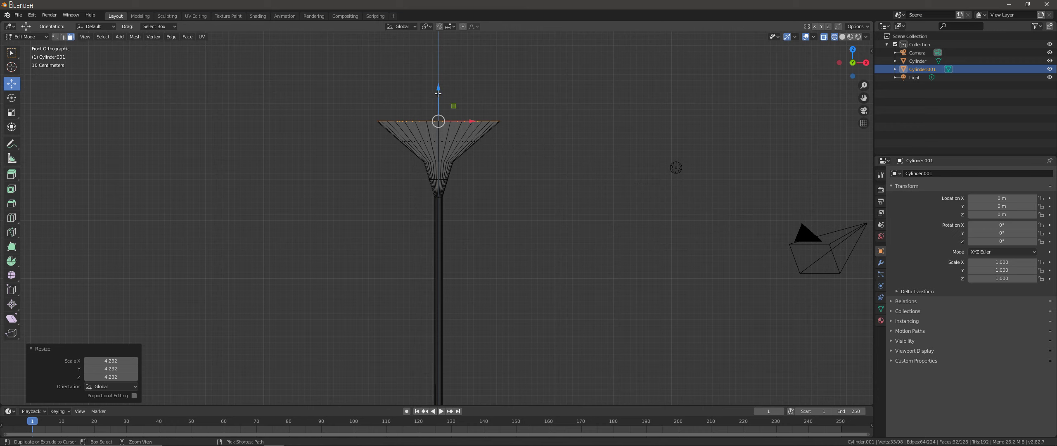
scroll(491, 176, "down", 2)
scroll(501, 198, "up", 1)
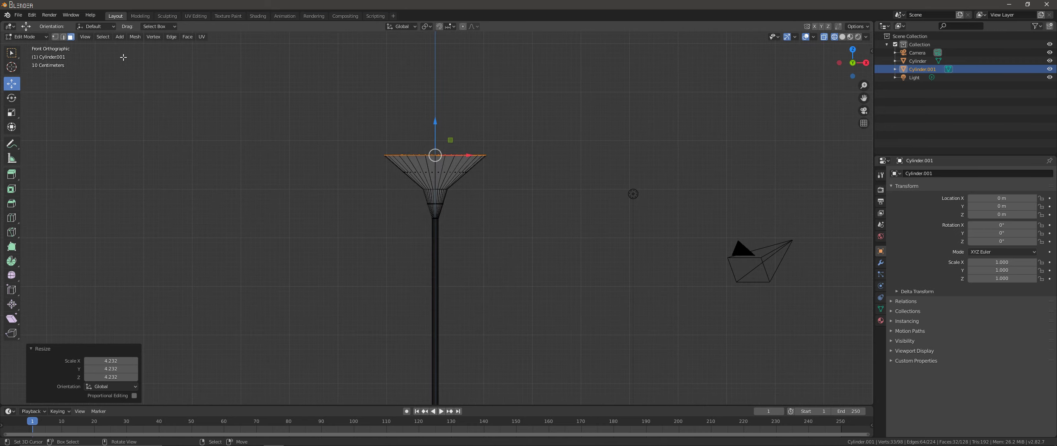
left_click(23, 37)
scroll(374, 224, "down", 3)
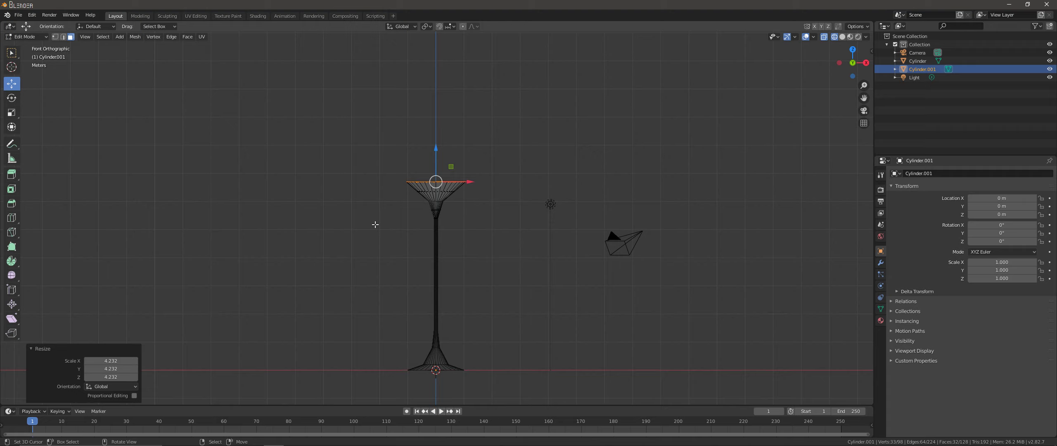
key("alt+a")
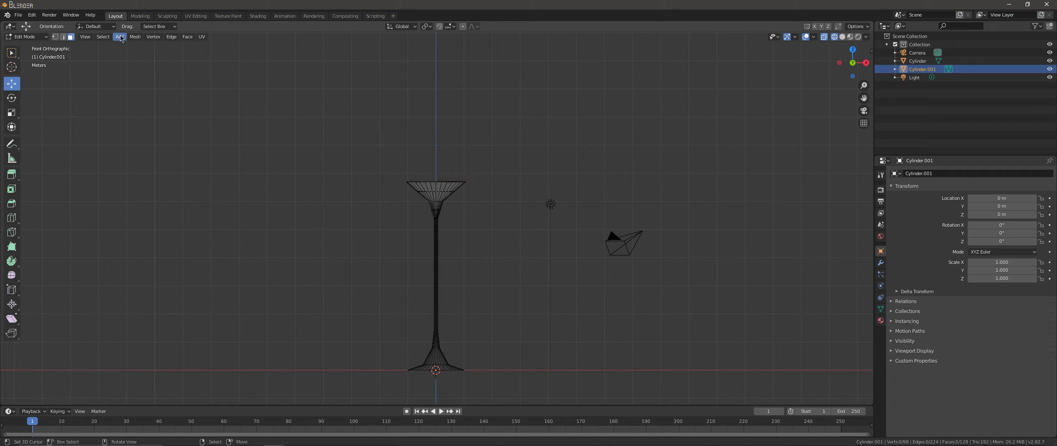
Add a UV sphere and delete its lower half's vertices to leave a hemisphere.
left_click(121, 38)
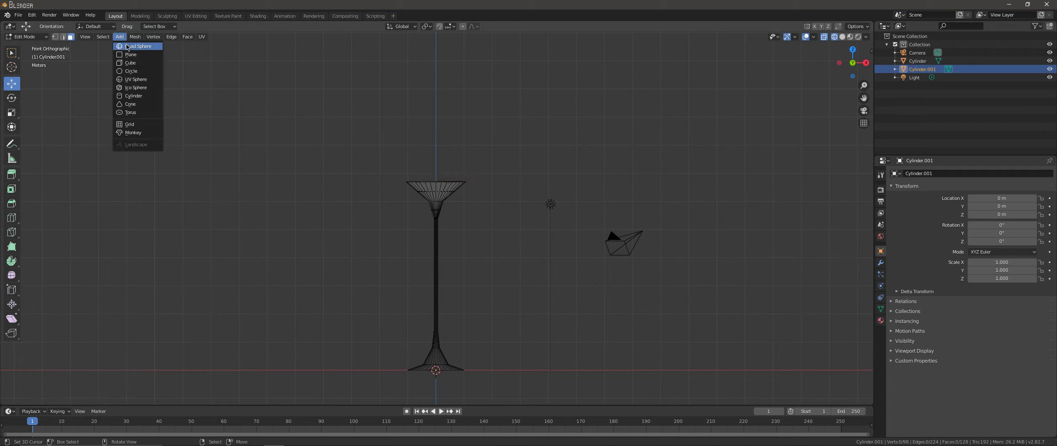
left_click(132, 79)
left_click_drag(436, 335, 435, 111)
key("alt+a")
scroll(433, 207, "up", 5)
key("b")
left_click_drag(324, 192, 534, 121)
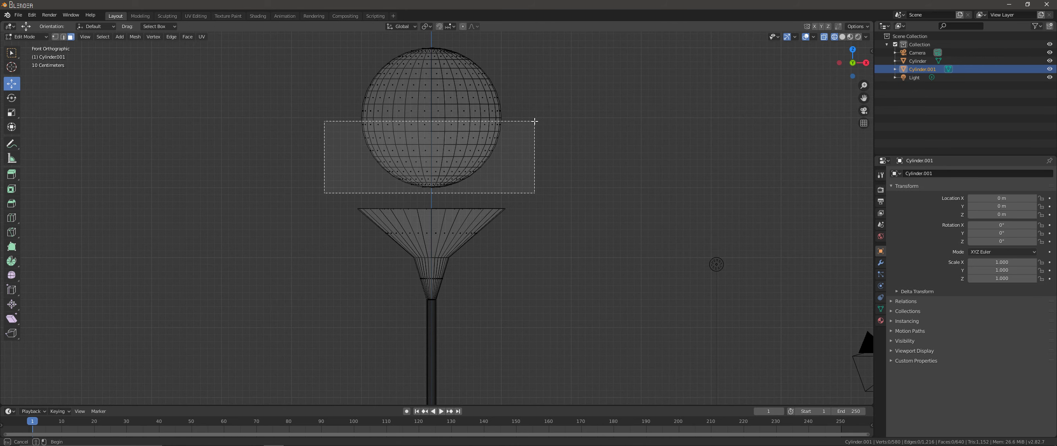
key("x")
left_click(533, 175)
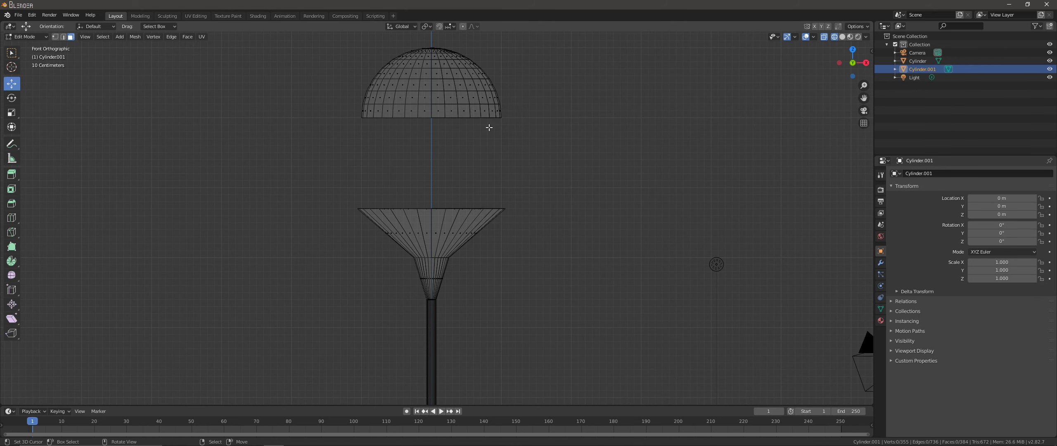
Enlarge the hemisphere, rescale it by 0.8, and shift it along Z.
key("ctrl+l")
scroll(466, 100, "down", 2)
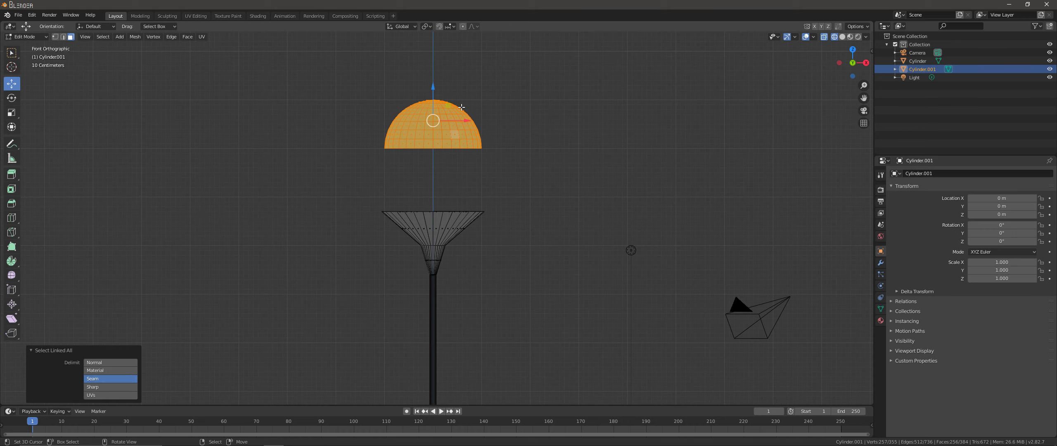
key("s")
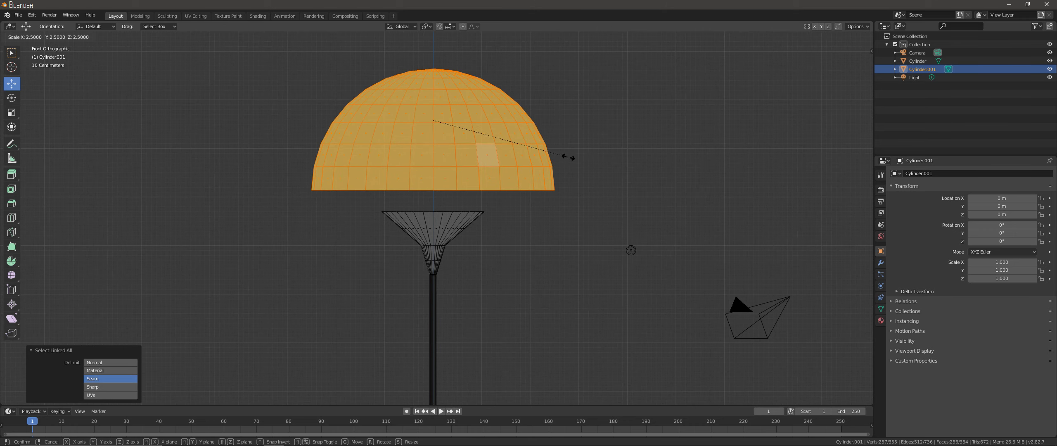
left_click(560, 158)
scroll(560, 158, "down", 4)
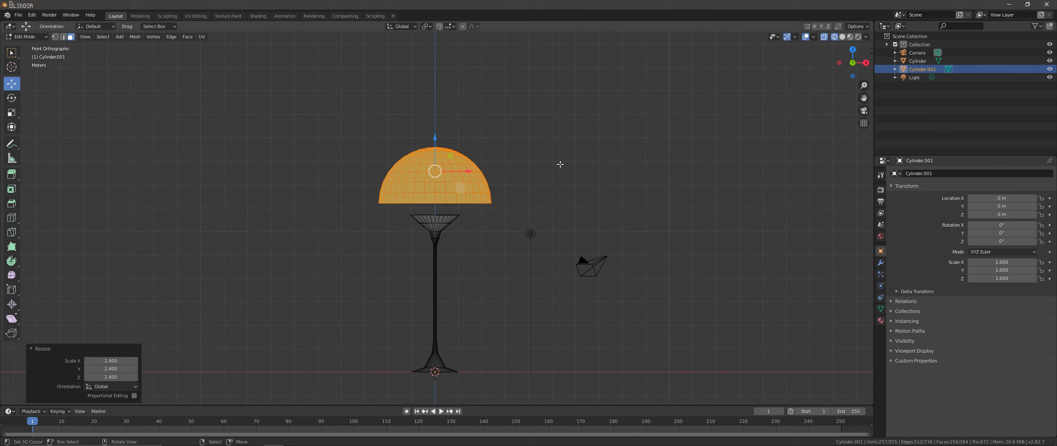
type("s0.8")
key("Return")
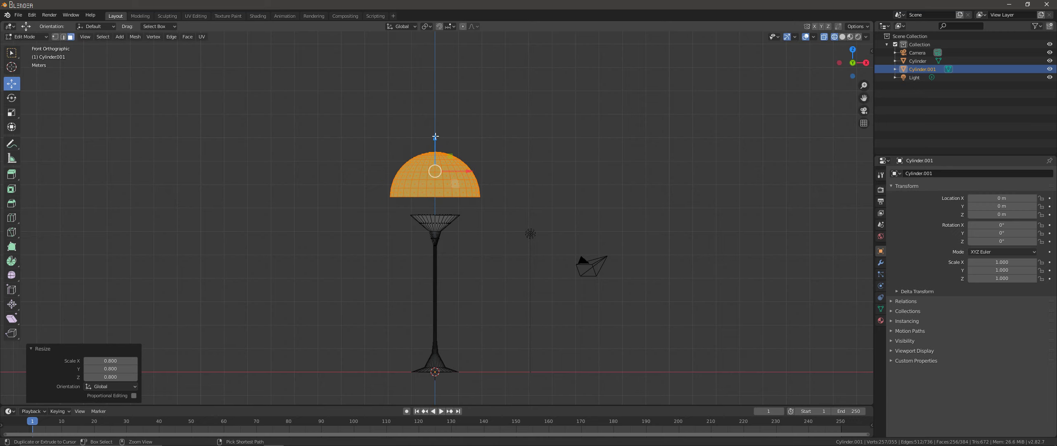
key("g")
key("z")
left_click(455, 186)
Raise the hemisphere 0.7 m to cap the funnel and switch to solid shading.
scroll(456, 186, "up", 1)
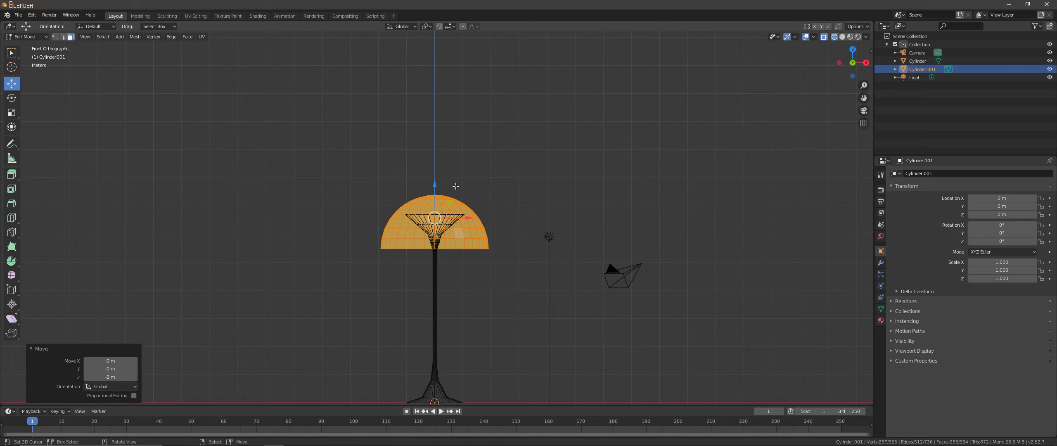
key("g")
scroll(432, 192, "up", 2)
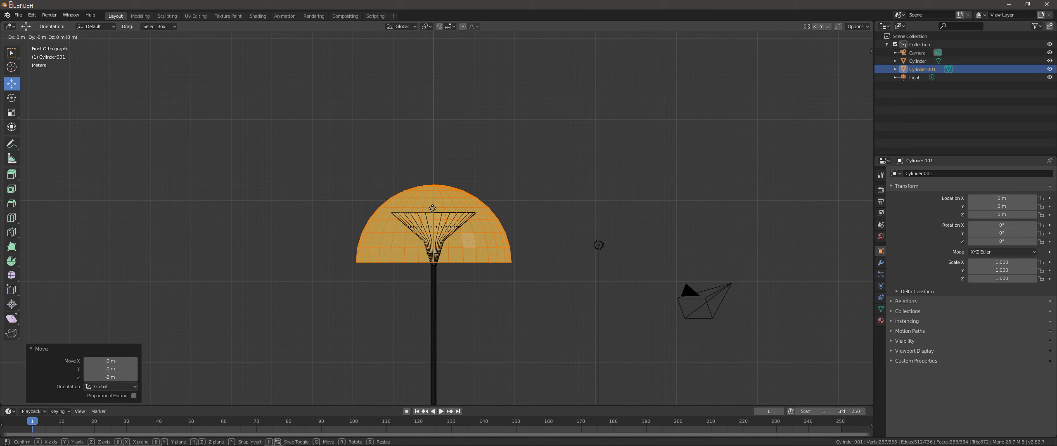
scroll(432, 173, "up", 2)
key("z")
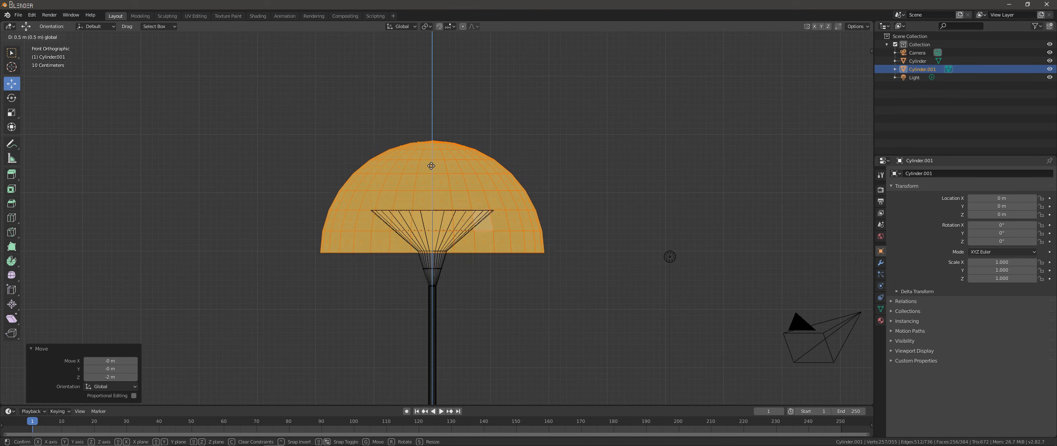
left_click(430, 158)
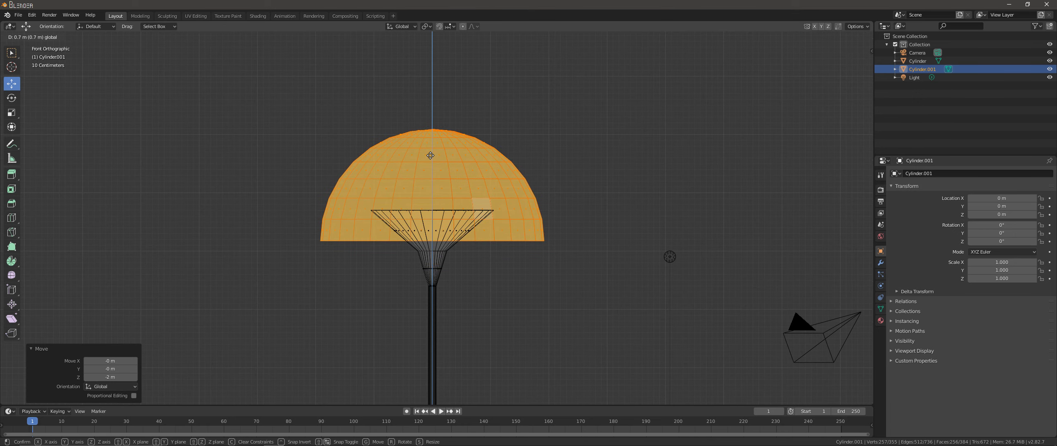
scroll(430, 158, "down", 3)
middle_click_drag(430, 158, 408, 155)
key("z")
left_click(409, 155)
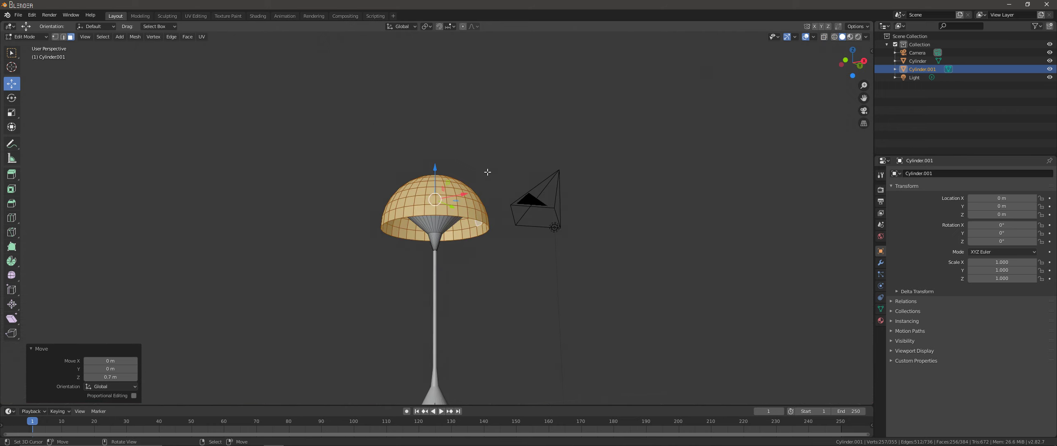
Separate the dome into its own object and join the funnel to the lamp stem.
scroll(96, 70, "up", 1)
scroll(433, 206, "up", 3)
middle_click_drag(434, 206, 440, 215)
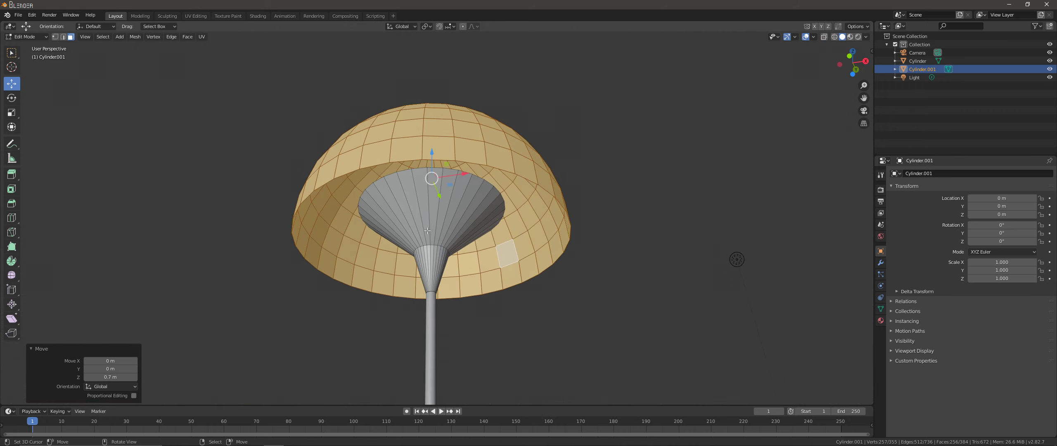
left_click(440, 216)
left_click(466, 170)
key("ctrl+l")
key("p")
left_click(467, 170)
left_click(14, 36)
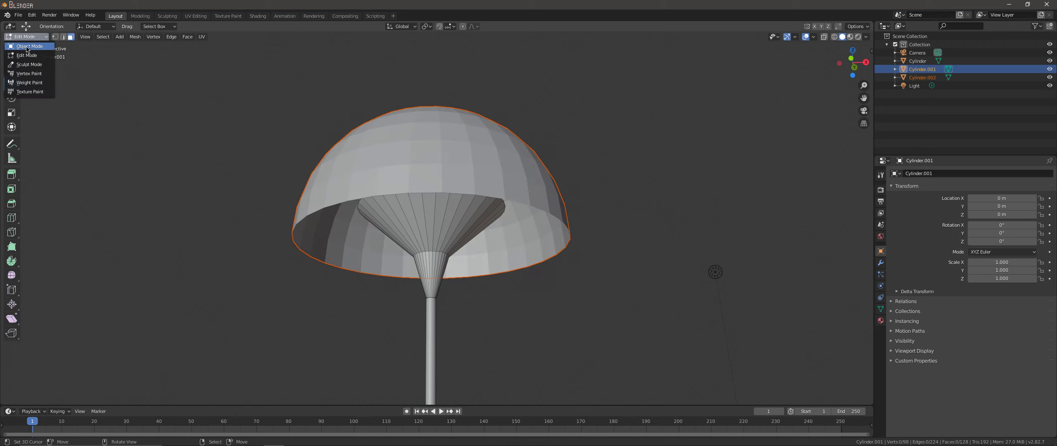
left_click(438, 316)
key("ctrl+j")
Try a Subdivision Surface on the dome with render level 3, then remove it.
left_click(476, 162)
left_click(881, 263)
left_click(929, 174)
left_click(896, 310)
mouse_move(599, 256)
middle_mouse_down()
mouse_move(623, 281)
mouse_move(618, 267)
middle_mouse_up()
left_click(966, 228)
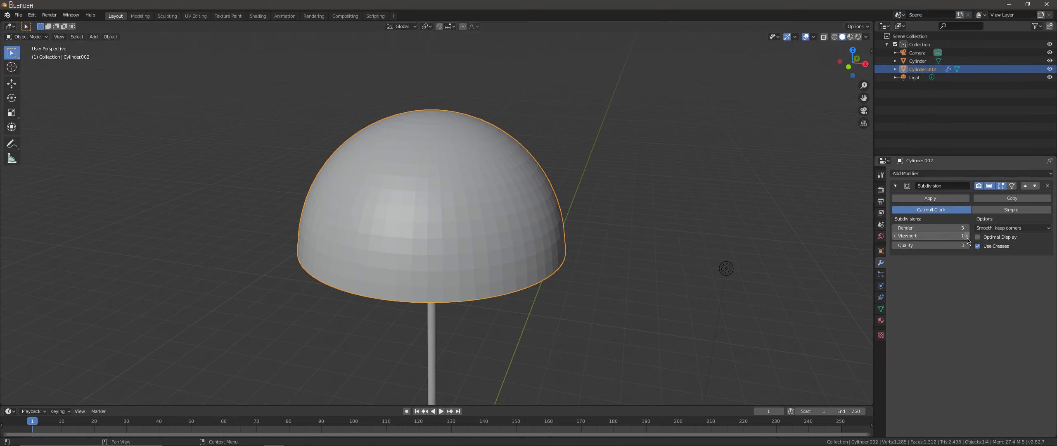
middle_click_drag(549, 280, 550, 239)
scroll(549, 239, "up", 2)
left_click(907, 174)
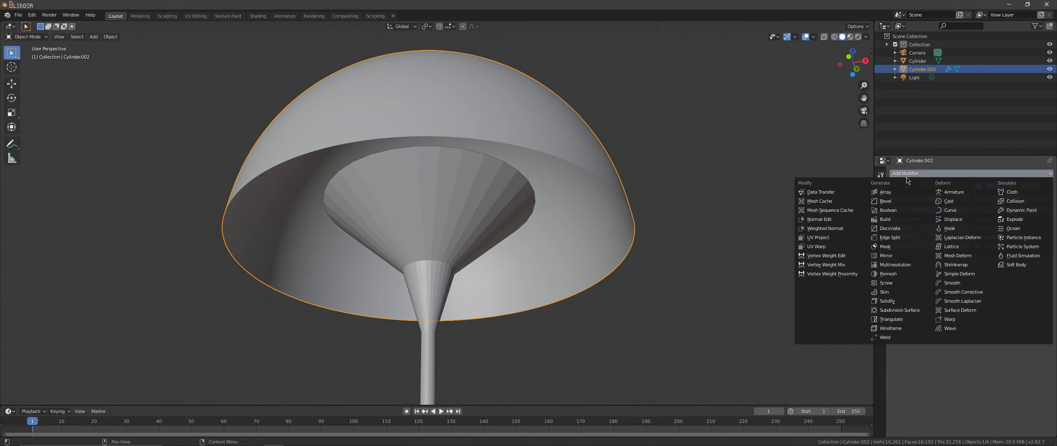
left_click(1051, 189)
Add a Solidify modifier to the dome, then a Subdivision Surface at level 3.
left_click(908, 173)
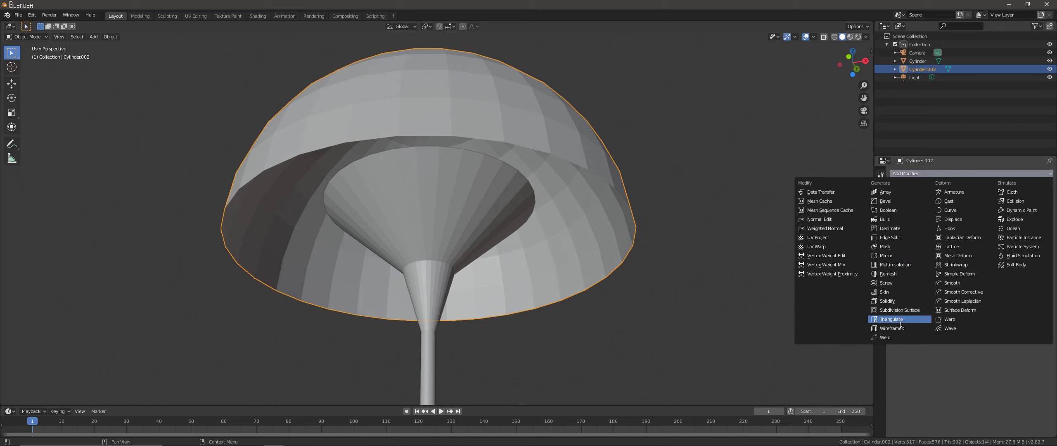
left_click(891, 301)
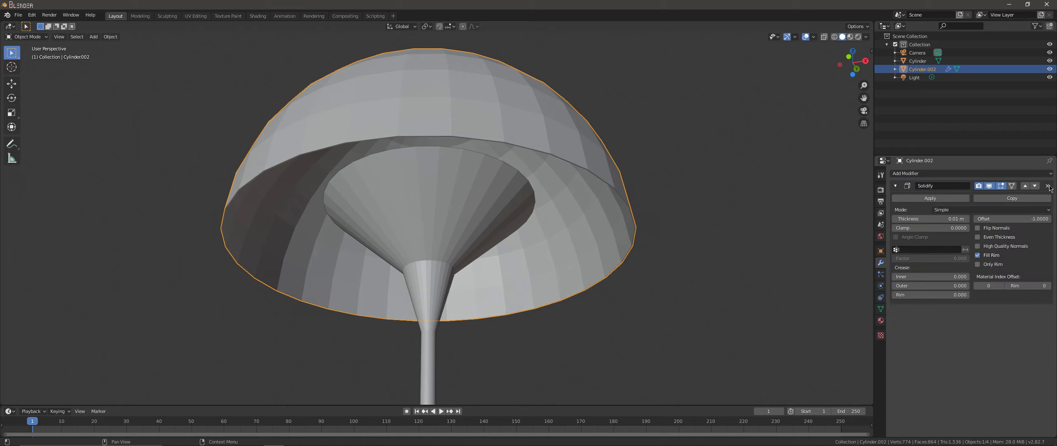
mouse_move(929, 219)
left_mouse_down()
mouse_move(953, 219)
mouse_move(927, 200)
left_mouse_up()
left_click(908, 173)
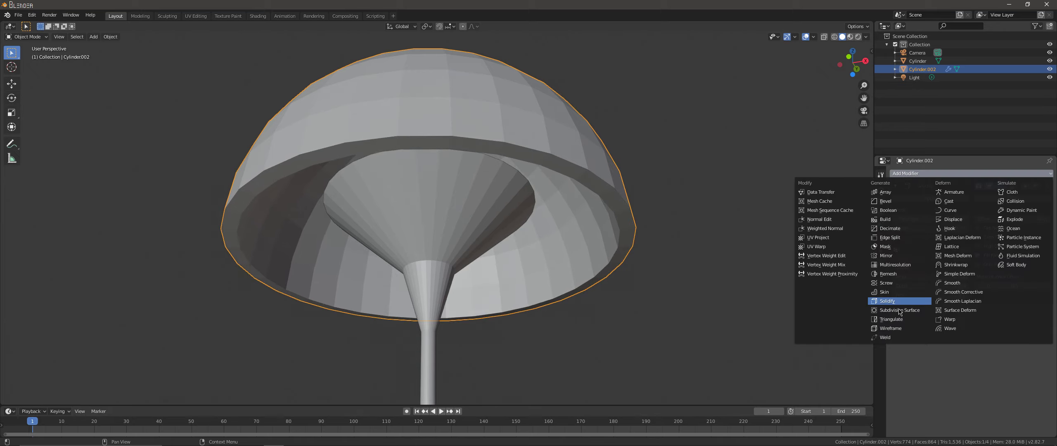
left_click(895, 310)
left_click_drag(931, 355, 954, 363)
Hide the subdivision in the viewport and set the shade thickness to 0.06 m.
middle_click_drag(725, 272, 739, 290)
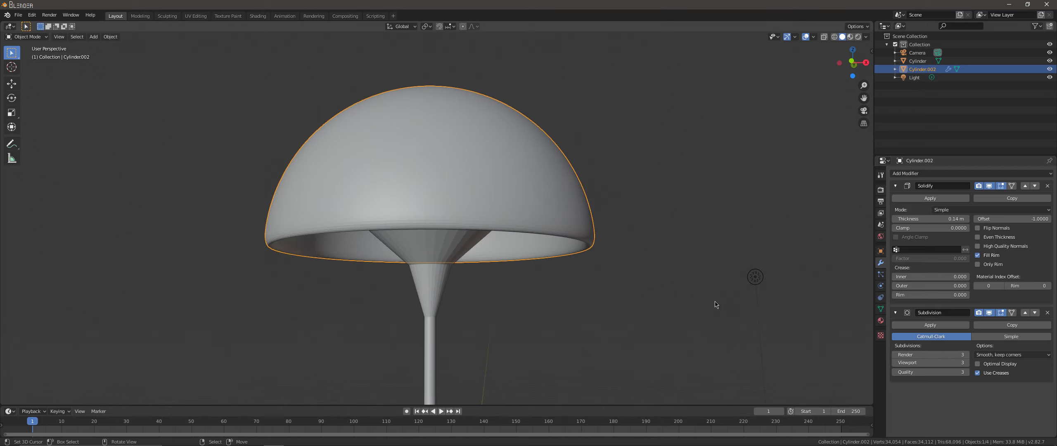
scroll(715, 305, "up", 3)
scroll(716, 305, "up", 4)
left_click(988, 312)
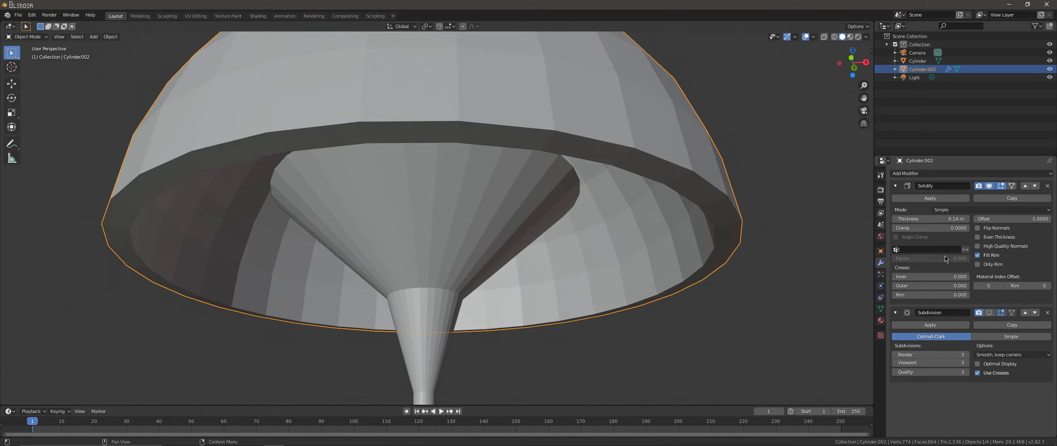
mouse_move(945, 219)
left_mouse_down()
mouse_move(921, 219)
mouse_move(933, 219)
left_mouse_up()
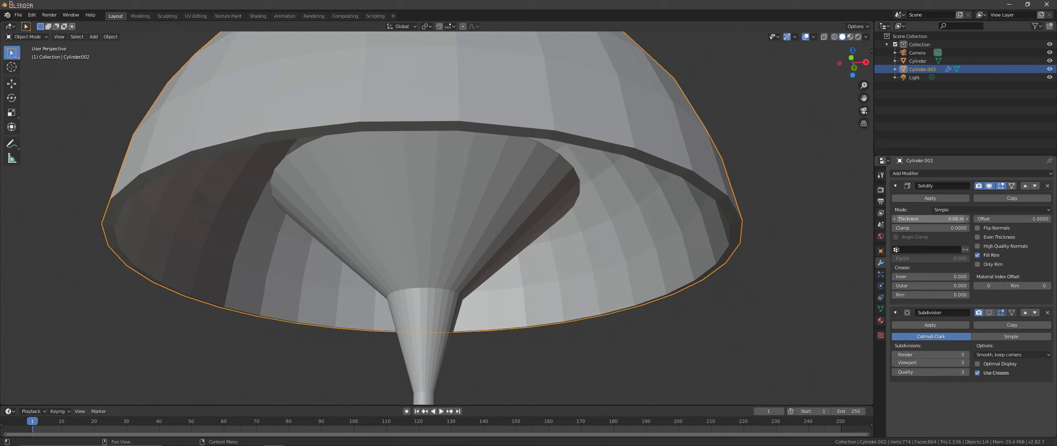
left_click(1012, 325)
Move the second Subdivision to the top of the stack, visible in the viewport, with lower levels.
left_click(1024, 390)
left_click(1024, 312)
scroll(934, 197, "down", 1)
scroll(945, 282, "up", 1)
left_click(987, 187)
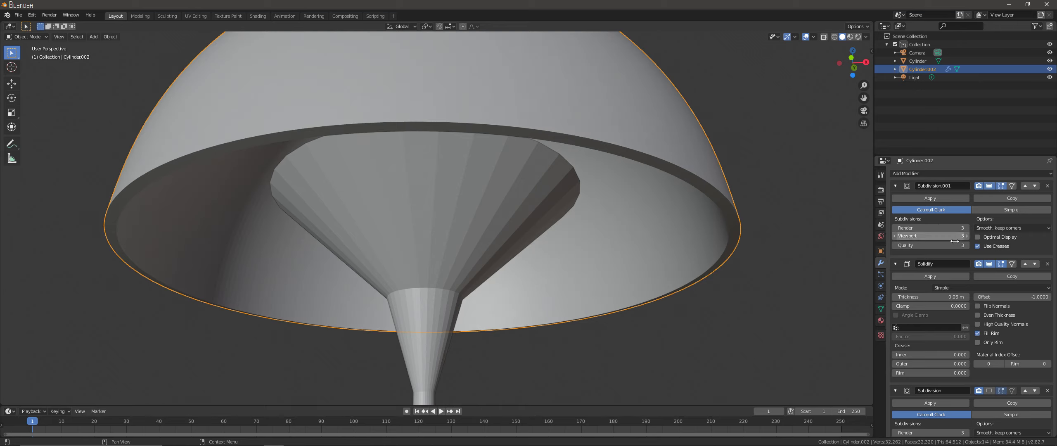
left_click(895, 228)
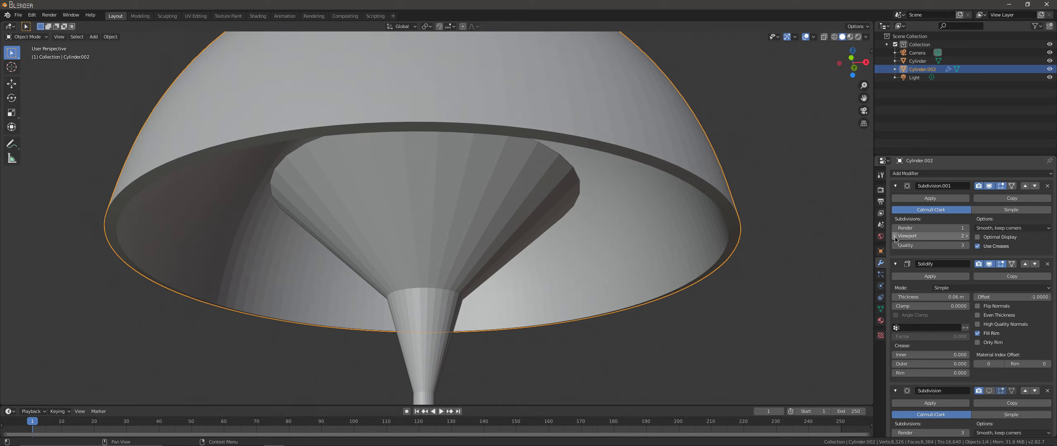
Show the lower Subdivision in the viewport and set its render level to 2.
scroll(914, 316, "down", 1)
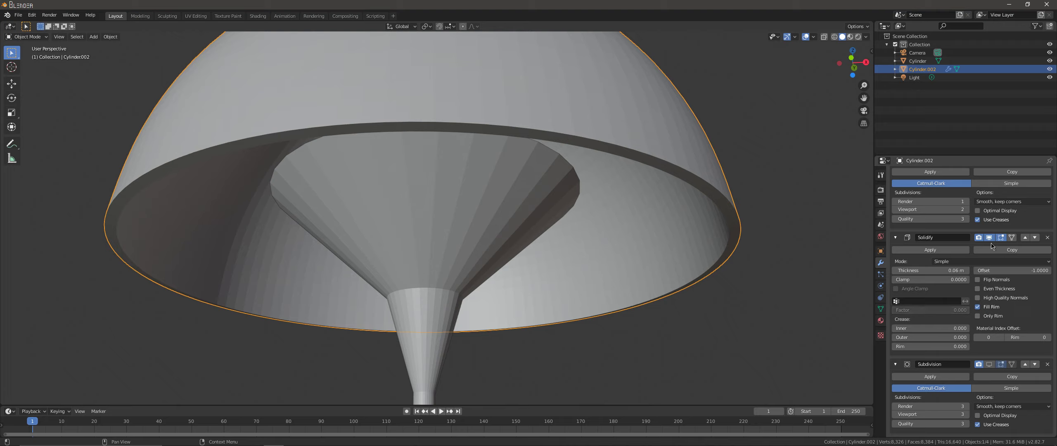
left_click(988, 363)
left_click(895, 406)
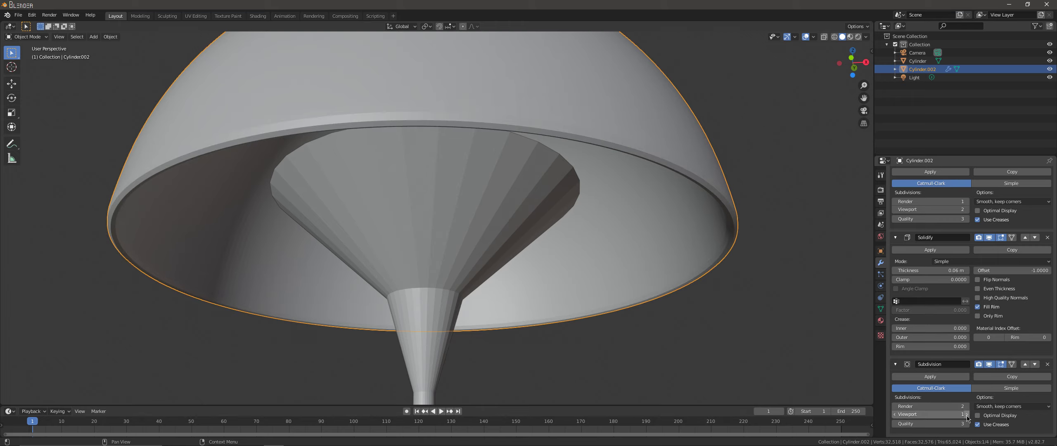
mouse_move(647, 223)
middle_mouse_down()
mouse_move(646, 273)
mouse_move(646, 231)
middle_mouse_up()
scroll(647, 248, "down", 3)
left_click(91, 41)
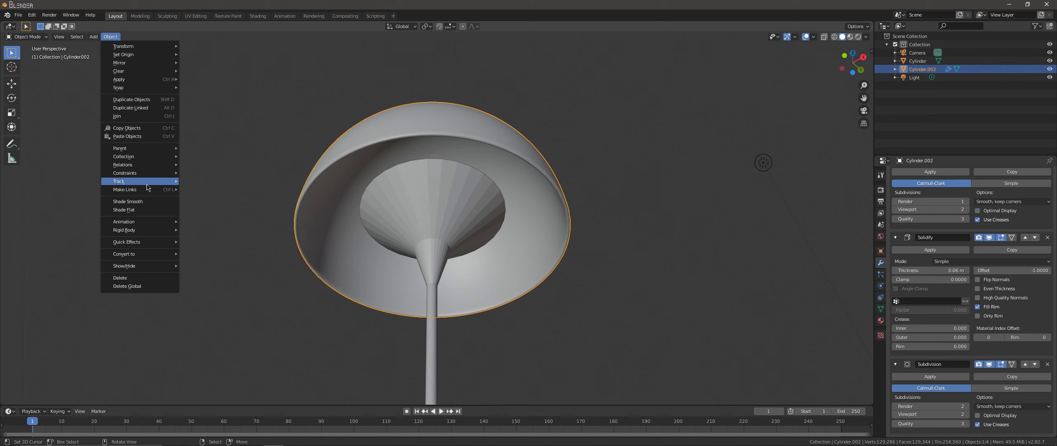
Add a Subdivision Surface modifier to the lamp stem.
mouse_move(190, 171)
middle_mouse_down()
mouse_move(430, 208)
mouse_move(411, 192)
middle_mouse_up()
scroll(411, 191, "down", 3)
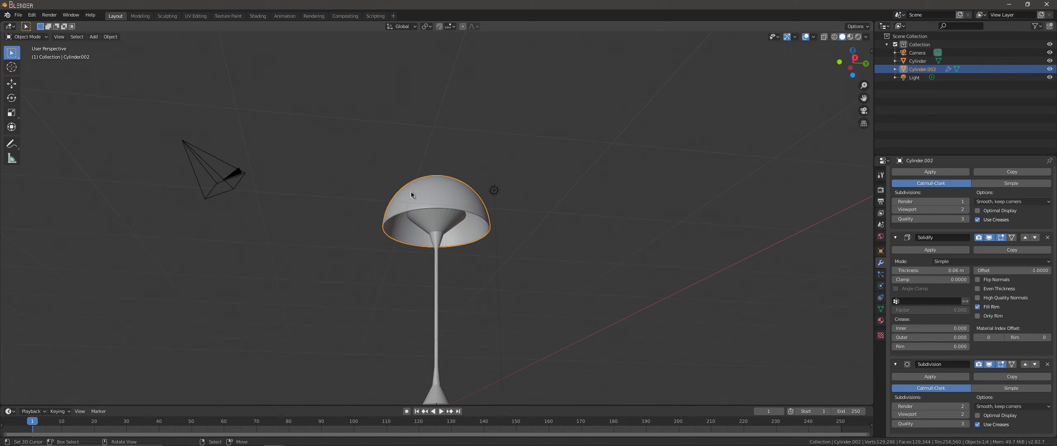
left_click(411, 192)
left_click(929, 174)
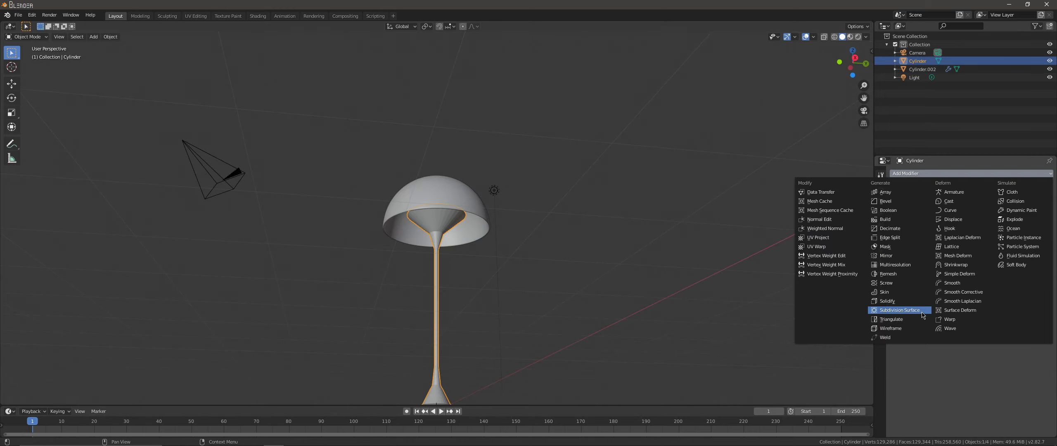
left_click(927, 311)
scroll(608, 318, "up", 3)
middle_click_drag(609, 319, 594, 348)
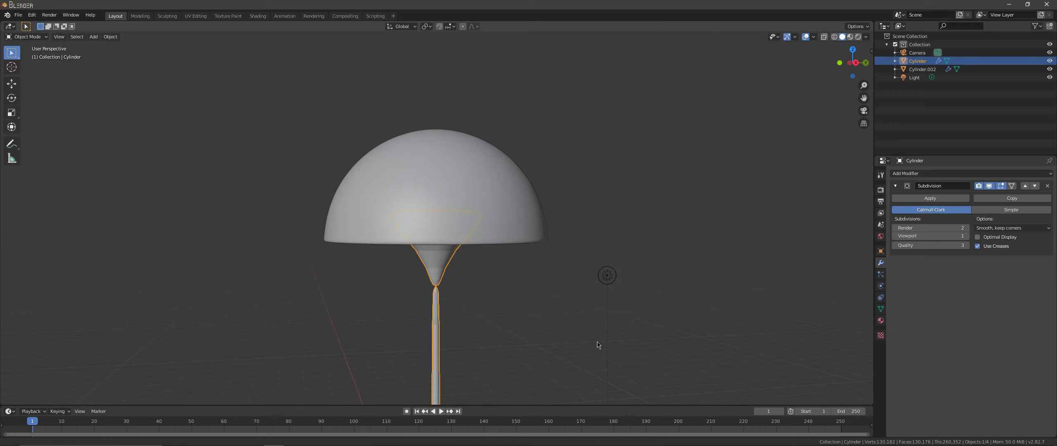
scroll(594, 349, "up", 4)
scroll(448, 207, "down", 3)
mouse_move(450, 231)
middle_mouse_down()
mouse_move(449, 206)
mouse_move(267, 167)
middle_mouse_up()
scroll(416, 210, "up", 4)
Put the stem in Edit Mode with see-through wireframe shading.
left_click(24, 36)
left_click(25, 54)
middle_click_drag(165, 165, 220, 226)
key("z")
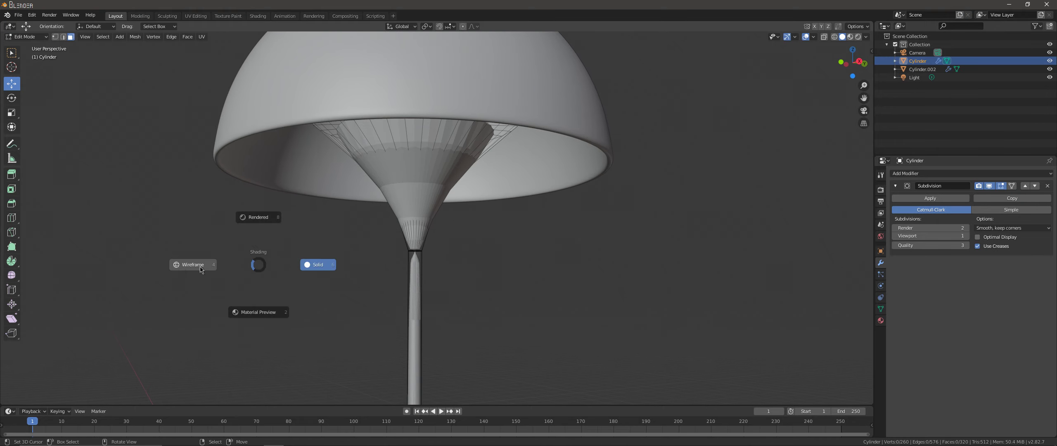
left_click(202, 265)
Box-select the funnel neck edge loop and give it a full crease of 1.
left_click(63, 37)
scroll(267, 259, "up", 3)
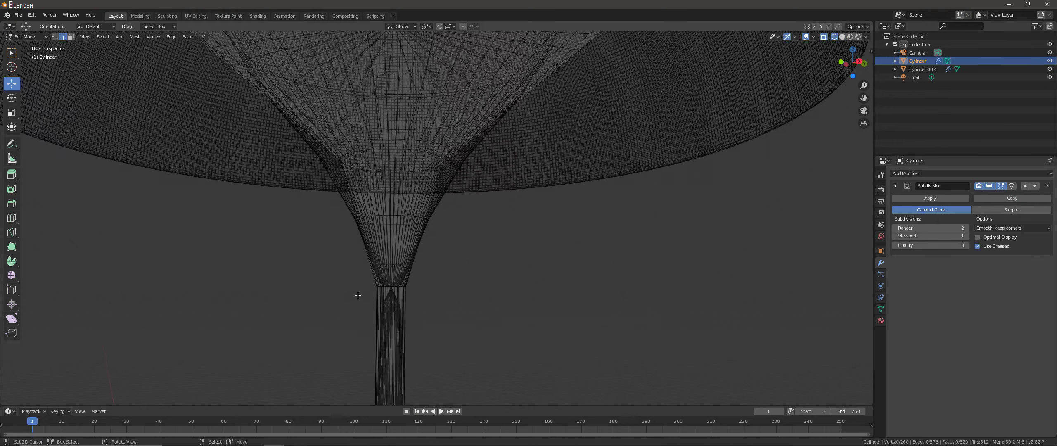
scroll(354, 295, "up", 2)
scroll(384, 278, "up", 1)
key("b")
left_click_drag(299, 271, 517, 303)
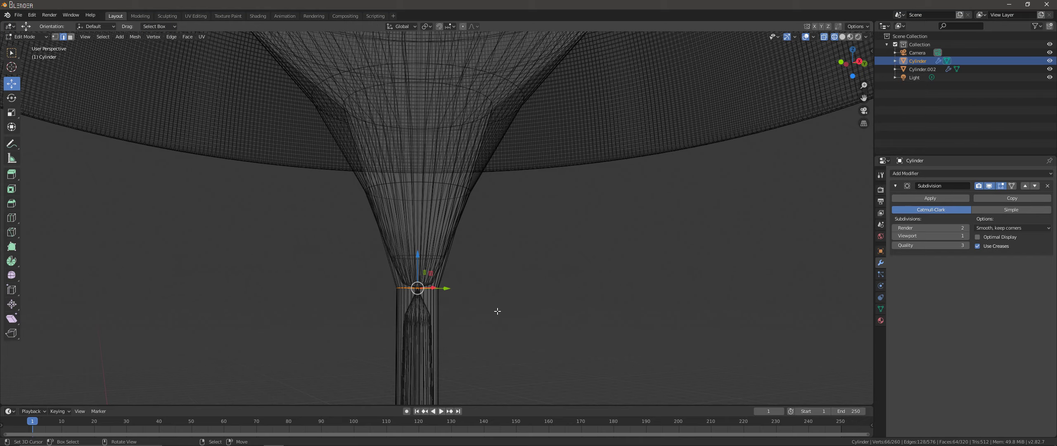
key("shift+e")
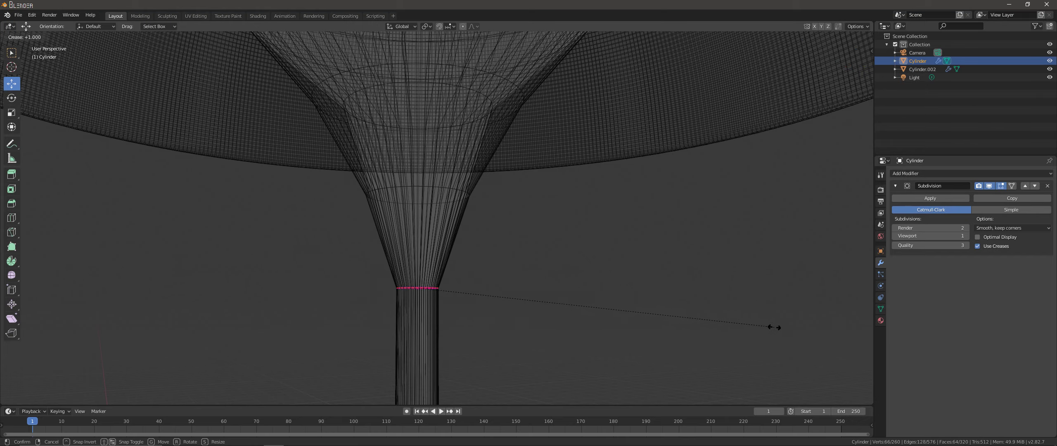
left_click(774, 327)
Select all the wedge faces of the circular cap and delete them.
mouse_move(606, 318)
middle_mouse_down()
mouse_move(531, 360)
mouse_move(559, 285)
mouse_move(549, 324)
mouse_move(635, 180)
middle_mouse_up()
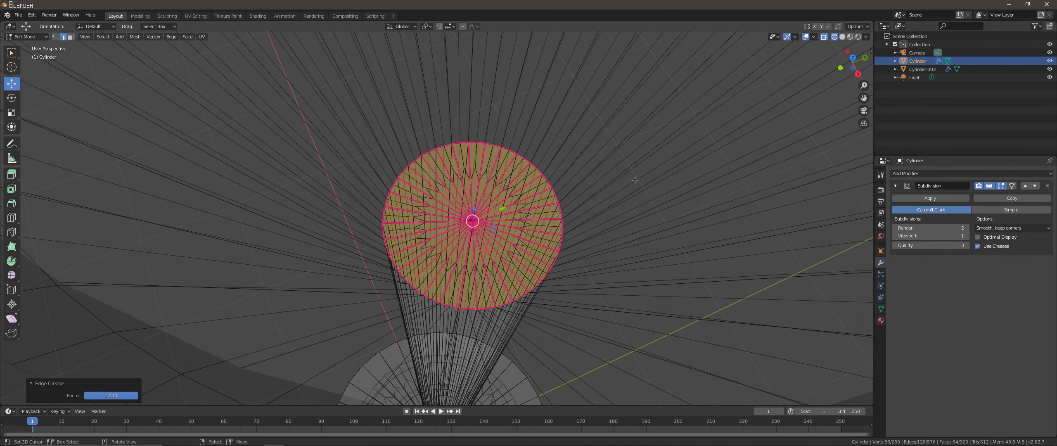
key("alt+a")
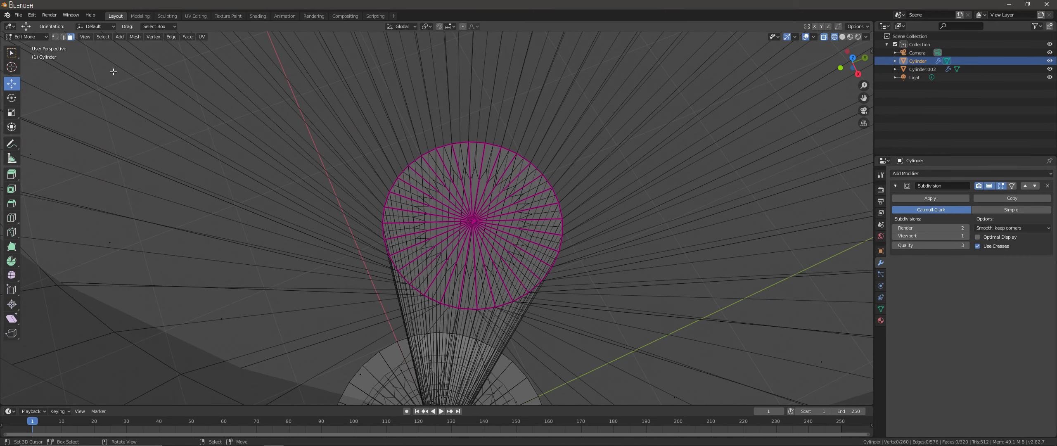
scroll(444, 240, "up", 1)
left_click(458, 283)
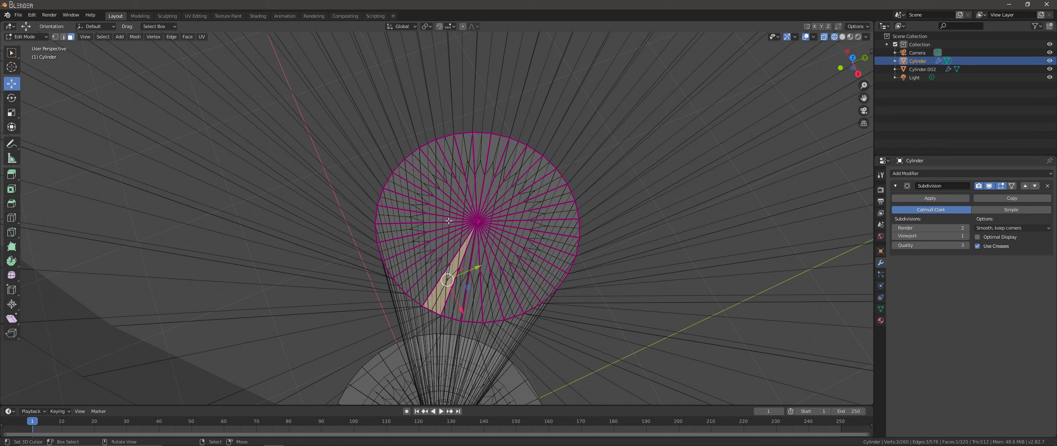
key("n")
left_click_drag(410, 184, 536, 264)
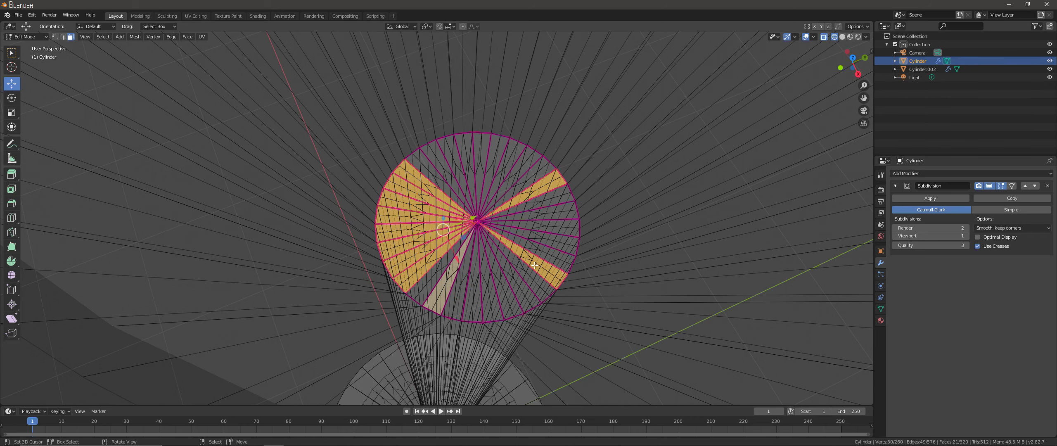
mouse_move(519, 276)
middle_mouse_down()
mouse_move(483, 212)
mouse_move(491, 350)
mouse_move(415, 378)
mouse_move(440, 295)
mouse_move(430, 265)
middle_mouse_up()
left_click_drag(266, 234, 302, 259)
key("x")
left_click(499, 213)
Return to Object Mode with solid shading and reselect the stem.
scroll(496, 225, "down", 5)
scroll(472, 235, "down", 4)
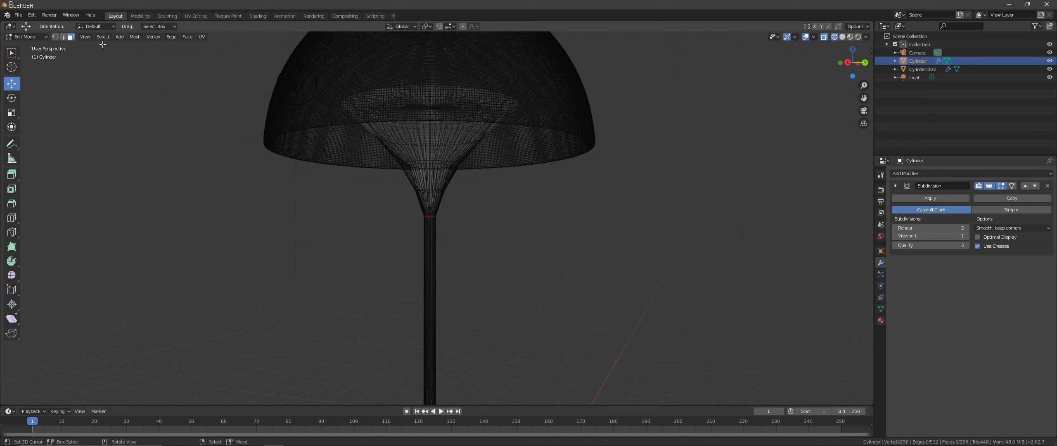
left_click(29, 40)
key("z")
left_click(283, 153)
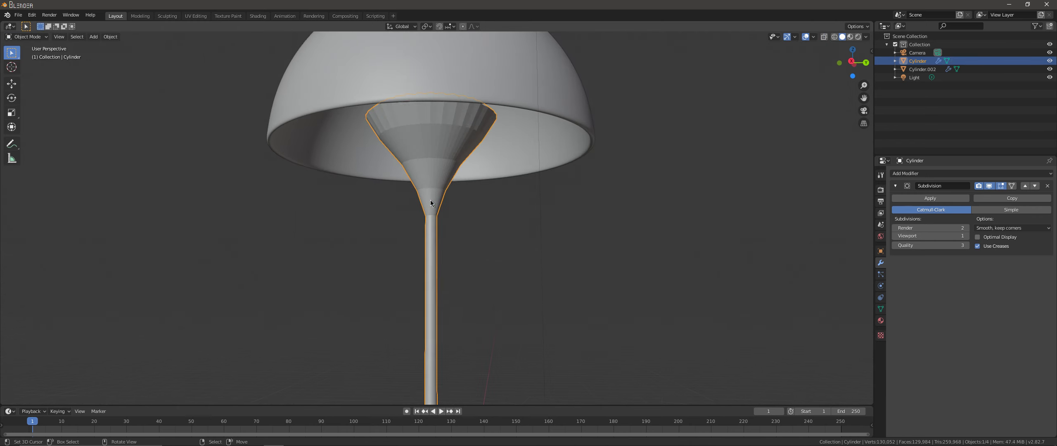
Put the stem in Edit Mode with edge selection, viewed from under the shade.
scroll(456, 201, "up", 5)
middle_click_drag(456, 201, 479, 194)
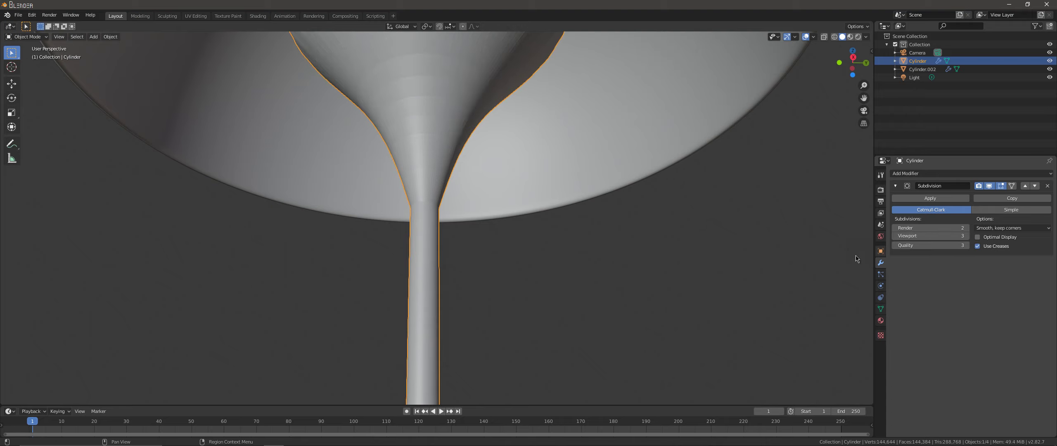
scroll(582, 248, "down", 5)
middle_click_drag(583, 250, 582, 247)
left_click(26, 37)
left_click(24, 54)
left_click(62, 37)
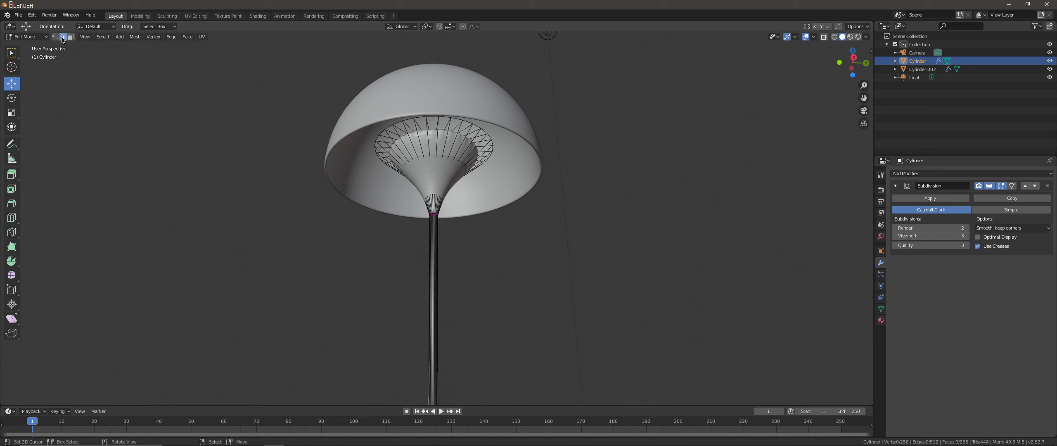
scroll(312, 144, "up", 1)
scroll(313, 143, "up", 4)
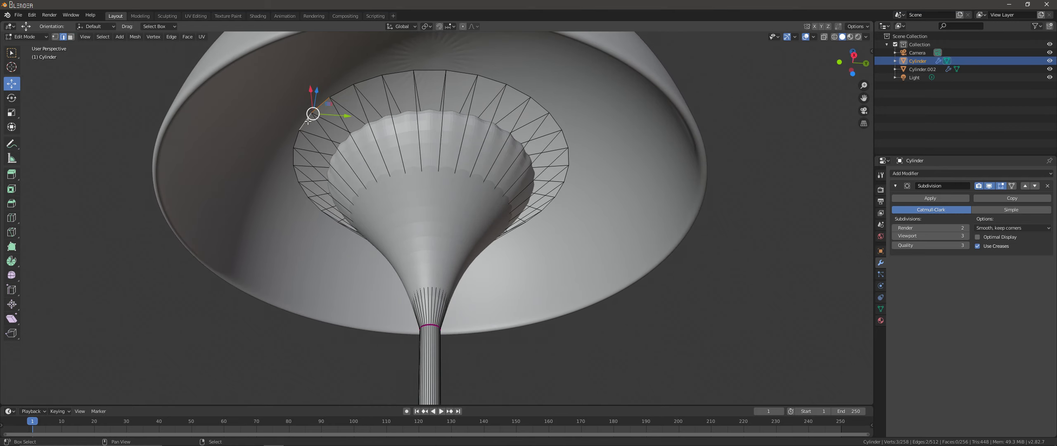
Select the full edge loop around the funnel rim, undoing a mistaken edge-ring pick.
left_click(85, 37)
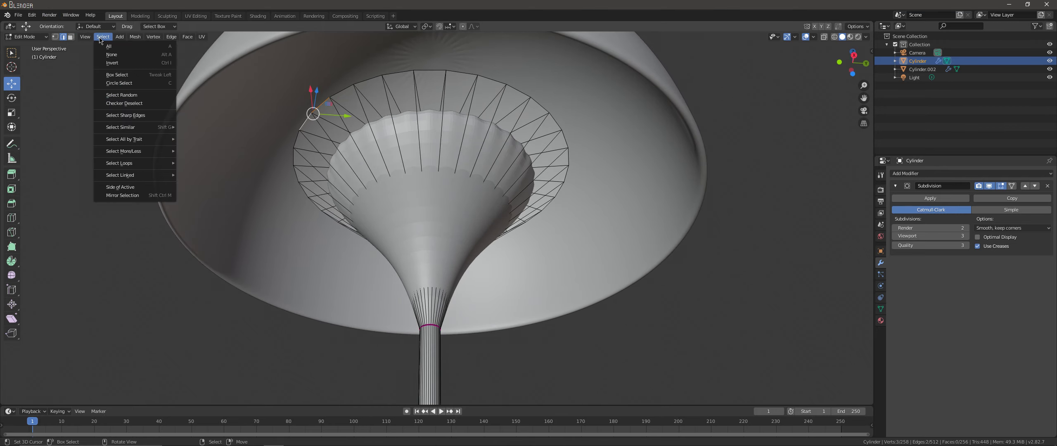
mouse_move(124, 162)
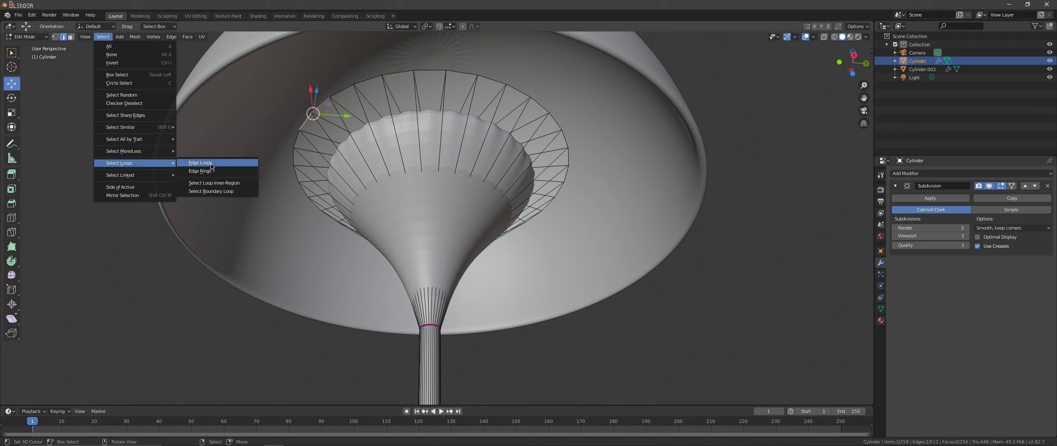
left_click(213, 172)
key("ctrl+z")
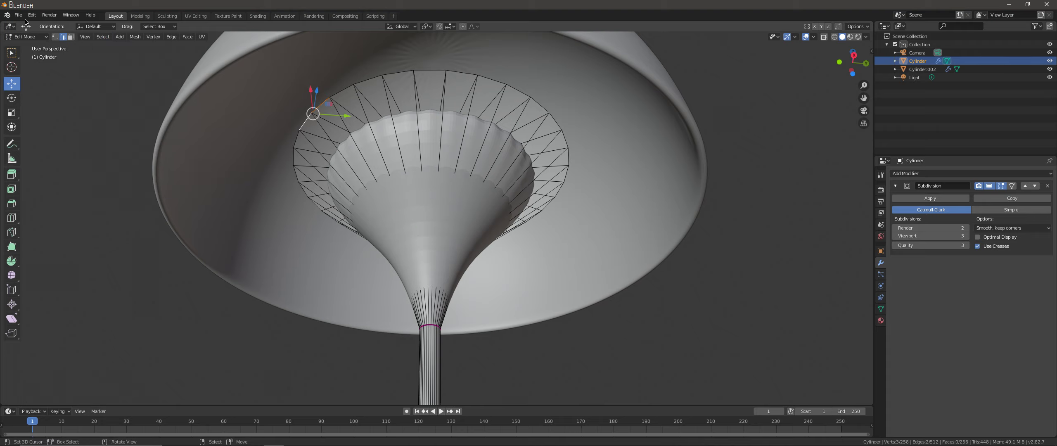
left_click(103, 37)
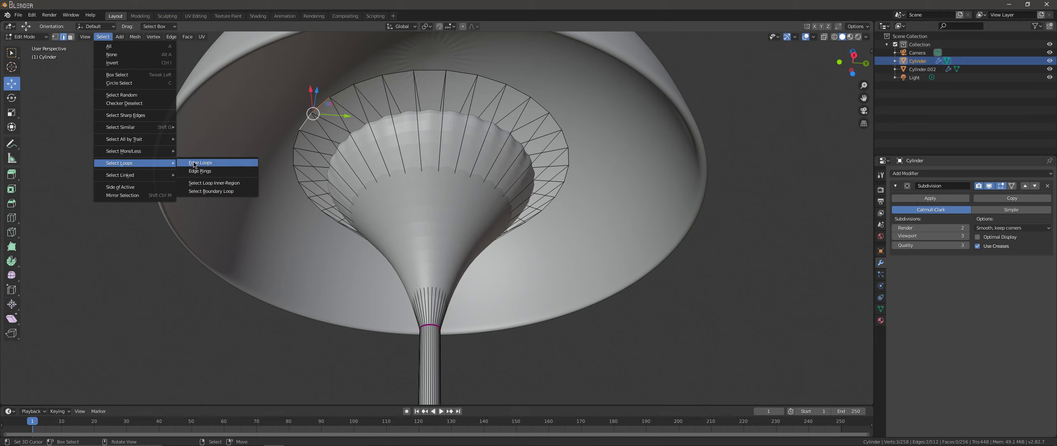
left_click(194, 163)
middle_click_drag(196, 161, 229, 162)
scroll(229, 161, "down", 3)
scroll(289, 173, "up", 3)
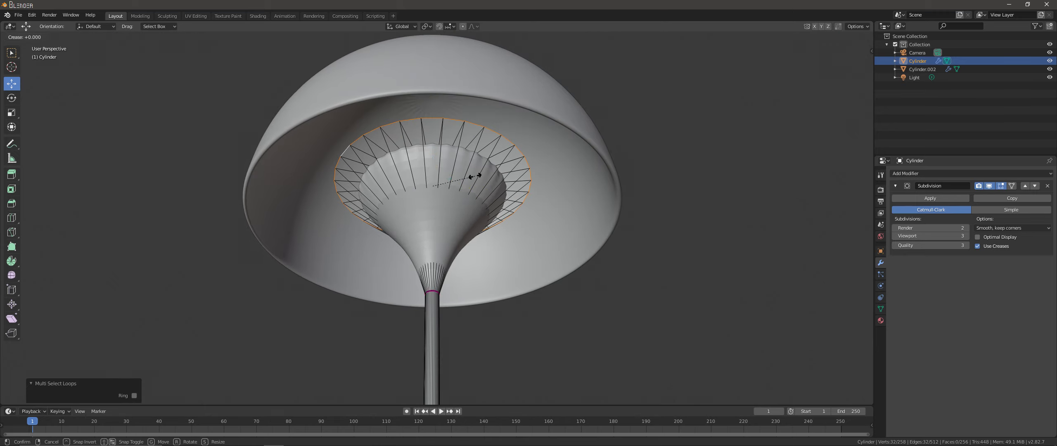
Give the rim loop a full crease of 1, then select an edge on the base rim.
left_click(572, 150)
scroll(545, 231, "down", 6)
mouse_move(545, 231)
middle_mouse_down()
mouse_move(519, 200)
mouse_move(503, 217)
middle_mouse_up()
scroll(491, 231, "up", 4)
left_click(478, 244)
scroll(499, 258, "up", 2)
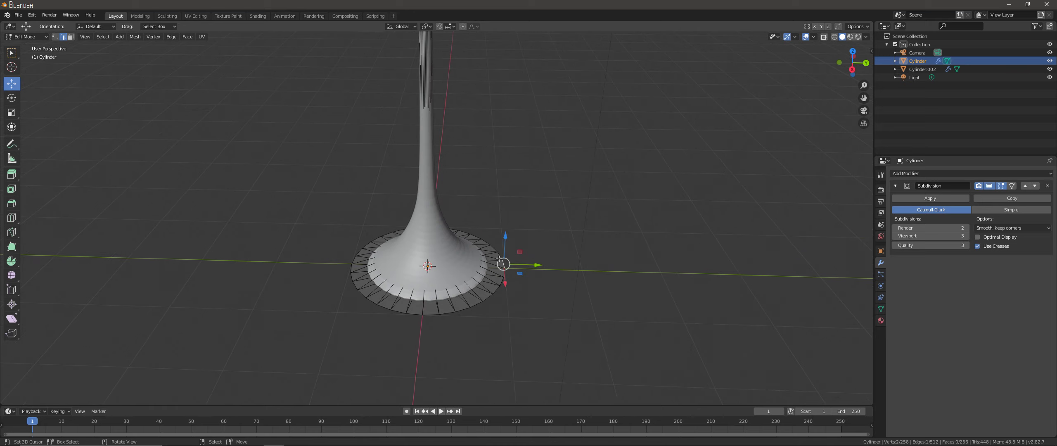
Select the edge loop at the stem's base and give it a full crease.
scroll(498, 281, "up", 2)
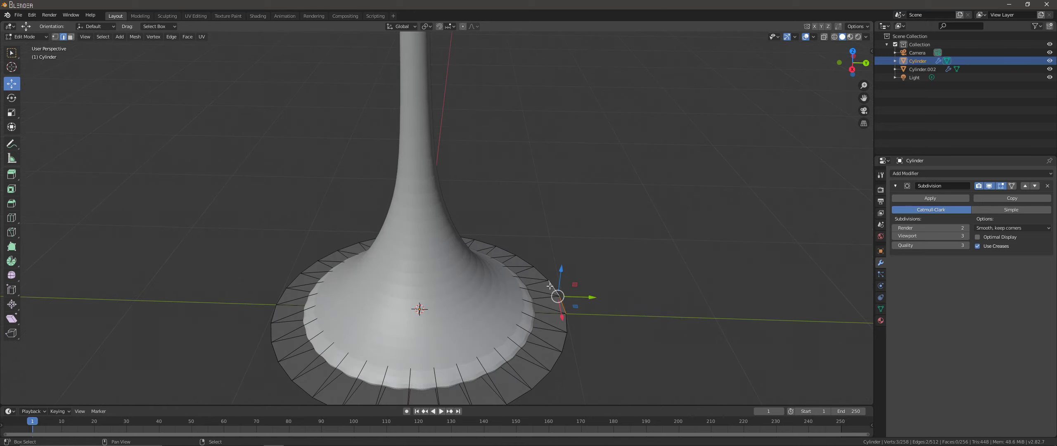
left_click(104, 38)
mouse_move(120, 163)
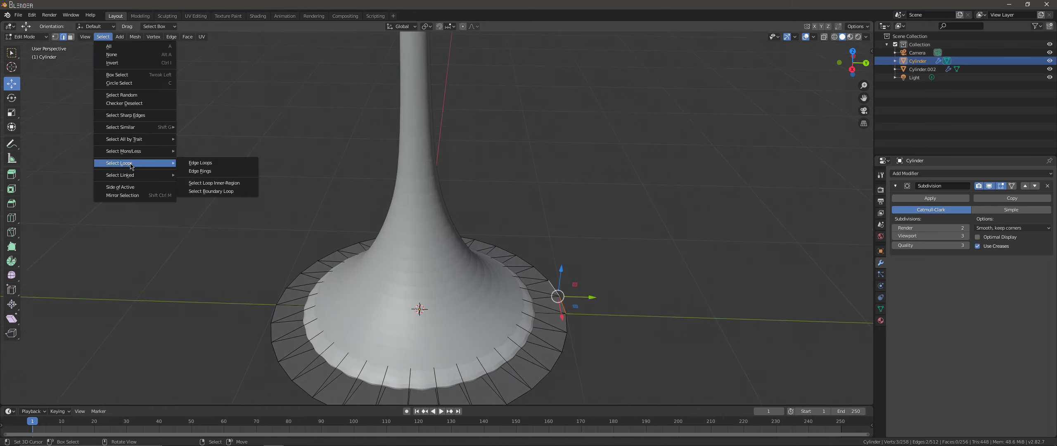
left_click(216, 166)
scroll(255, 172, "down", 4)
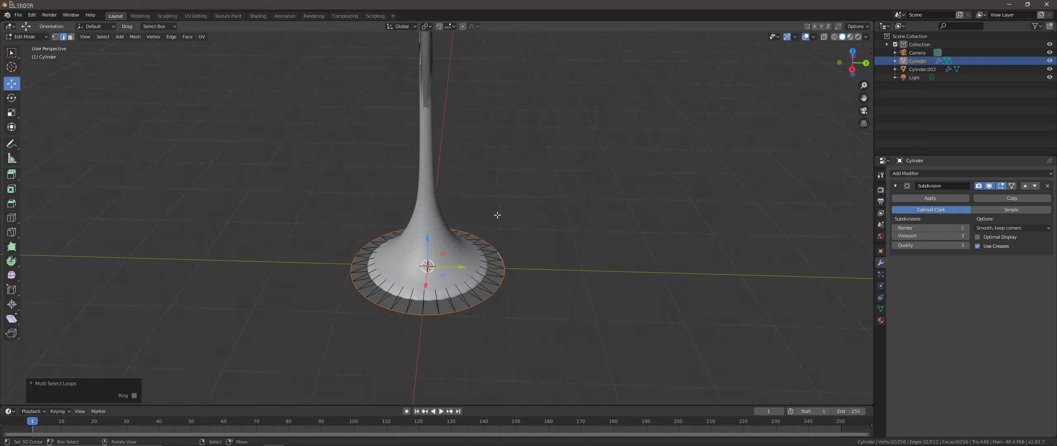
key("shift+e")
left_click(819, 218)
Orbit lower around the base and turn on the X-ray see-through view.
mouse_move(644, 227)
middle_mouse_down()
mouse_move(640, 203)
mouse_move(538, 170)
mouse_move(529, 247)
mouse_move(560, 232)
middle_mouse_up()
scroll(641, 203, "up", 2)
scroll(601, 223, "down", 3)
scroll(560, 231, "up", 3)
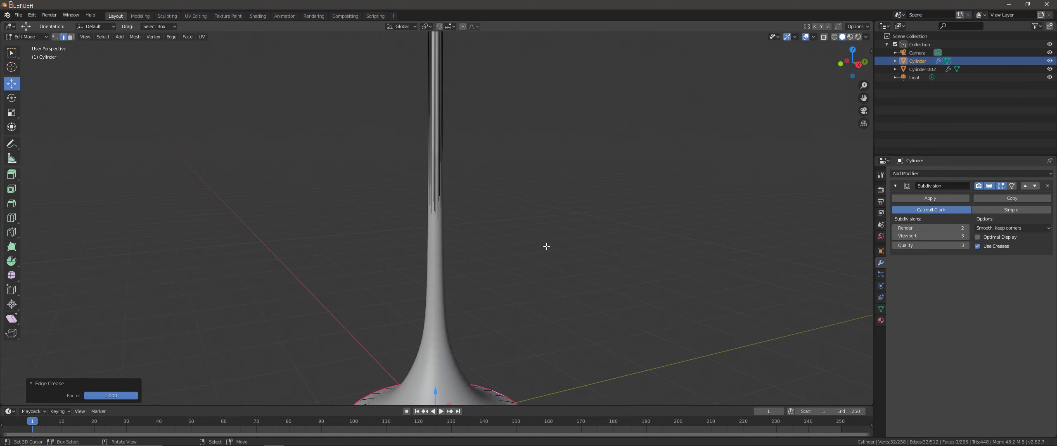
scroll(536, 231, "down", 3)
key("alt+z")
scroll(424, 232, "up", 4)
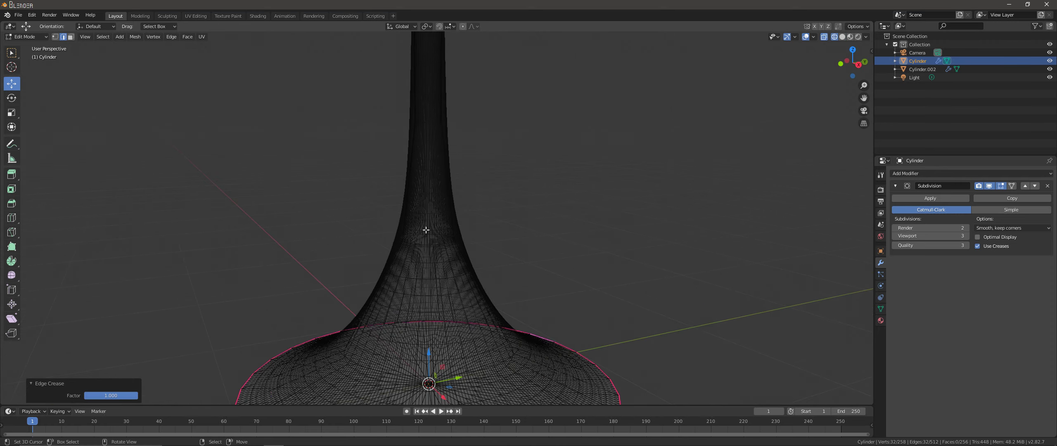
Box-select the vertex ring where the flare meets the stem and fully crease it.
key("a")
scroll(431, 237, "down", 3)
middle_click_drag(398, 228, 396, 179)
scroll(397, 179, "down", 2)
key("alt+a")
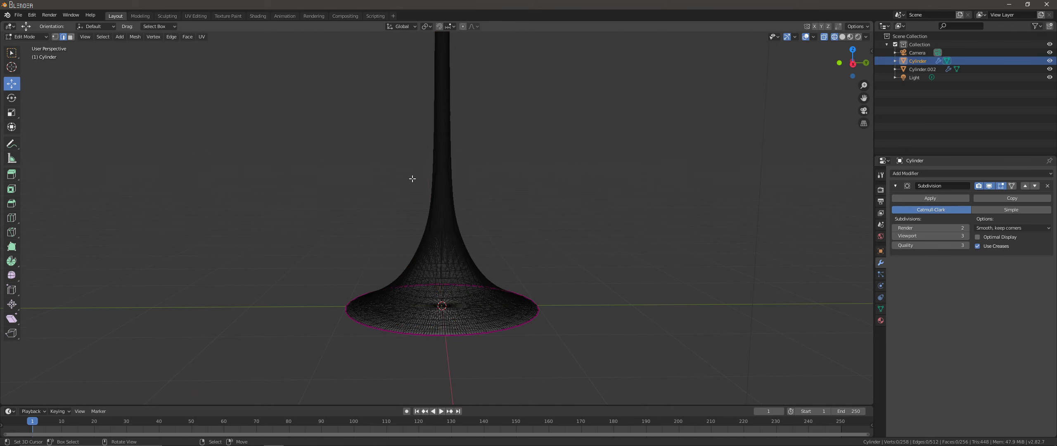
key("b")
left_click_drag(402, 182, 518, 148)
scroll(518, 149, "up", 3)
middle_click_drag(518, 148, 554, 187)
key("shift+e")
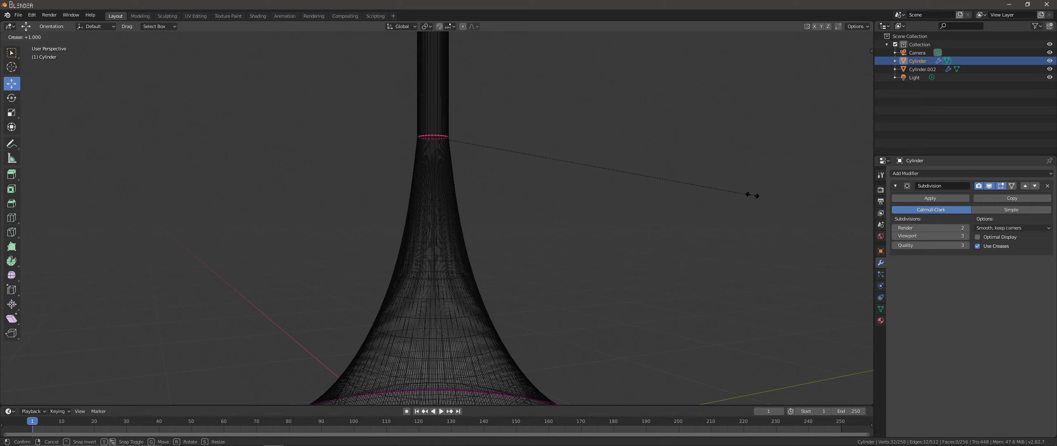
left_click(740, 196)
Return to solid shading and reduce the neck ring's crease to 0.647.
key("shift+z")
scroll(531, 163, "up", 1)
middle_click_drag(531, 163, 528, 205)
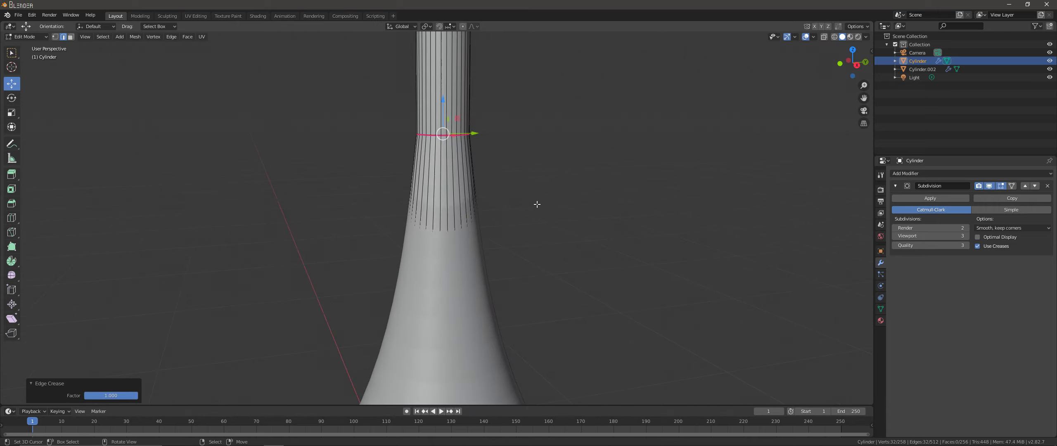
middle_click_drag(645, 204, 586, 223, "ctrl")
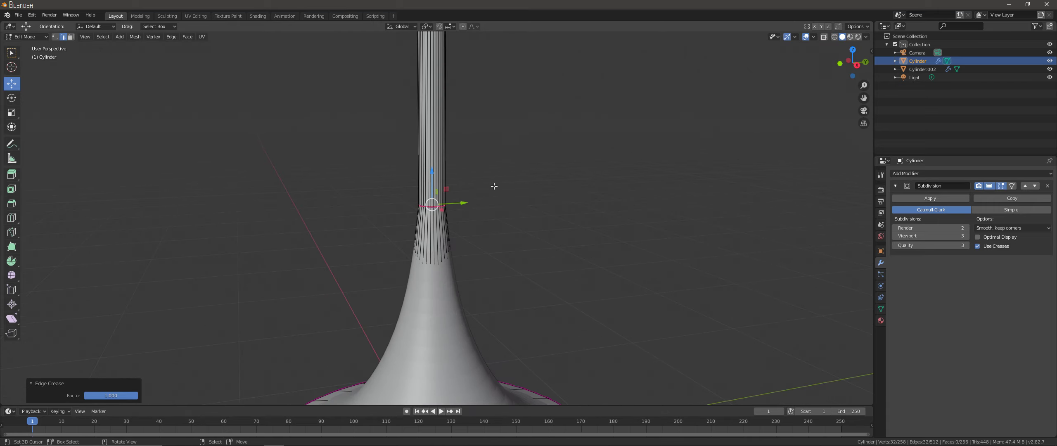
key("shift+e")
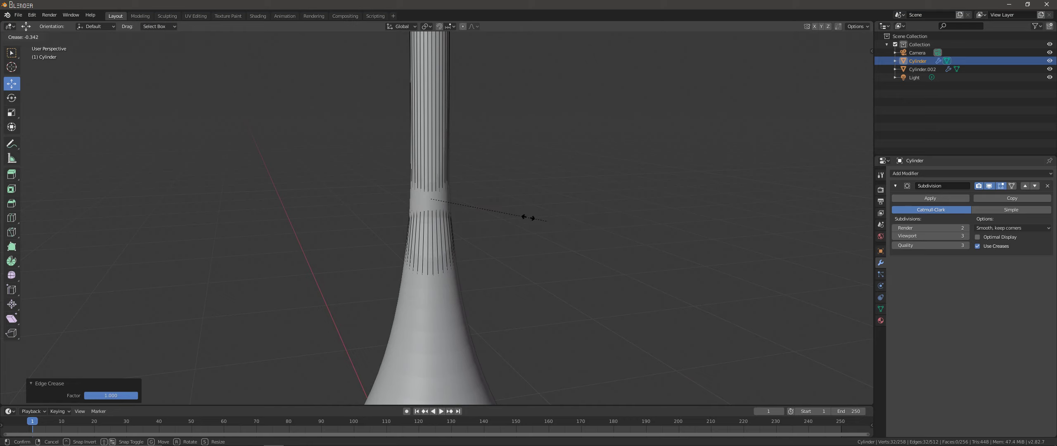
left_click(491, 209)
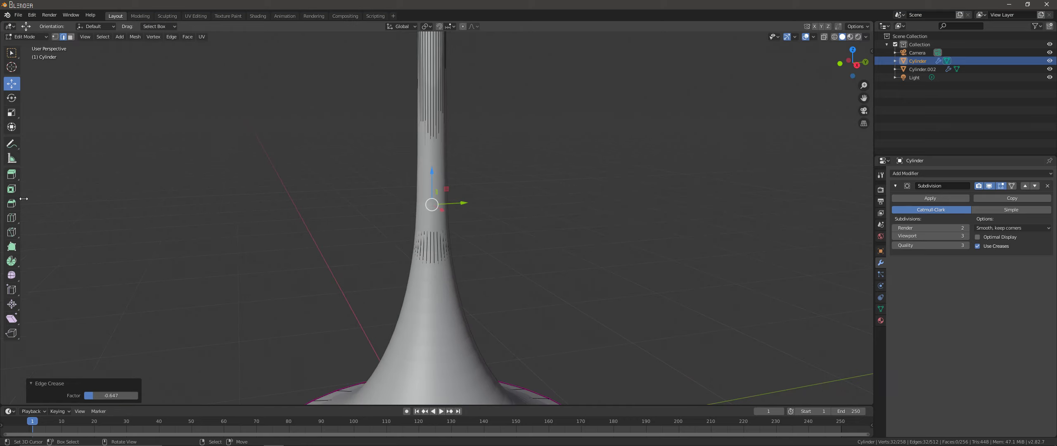
Loop-cut an extra edge loop near the top of the stem, then return to Object Mode.
left_click(12, 217)
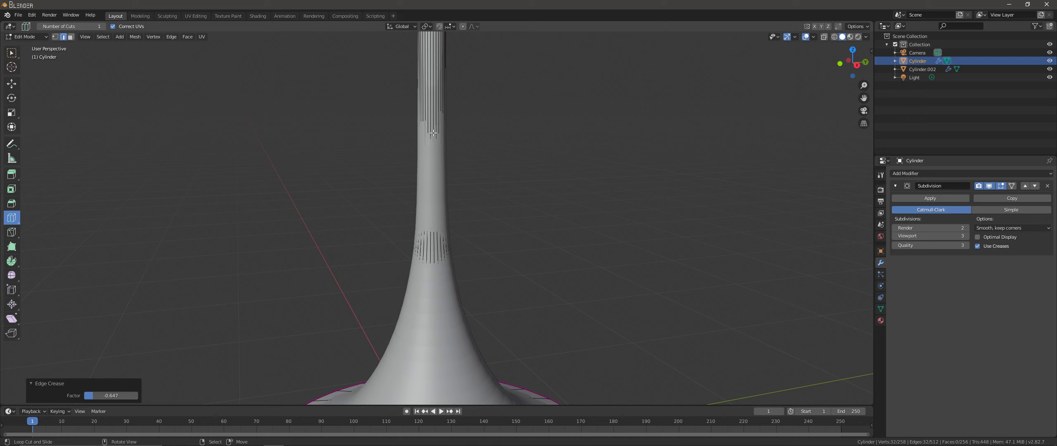
scroll(433, 132, "down", 5)
left_click_drag(458, 198, 461, 228)
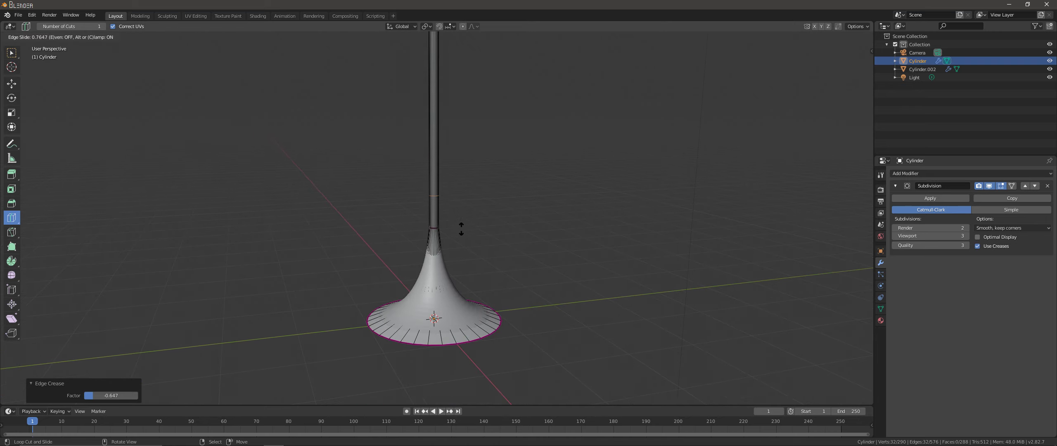
left_click(463, 251)
left_click(26, 36)
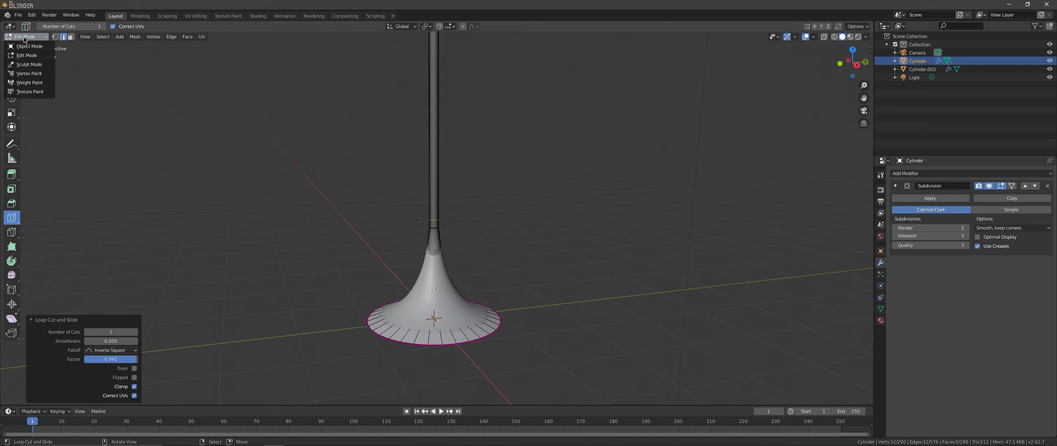
Orbit out to see the whole lamp and select the dome shade.
scroll(361, 240, "up", 3)
scroll(360, 241, "down", 5)
middle_click_drag(455, 123, 601, 182)
scroll(502, 196, "down", 2)
left_click(442, 172)
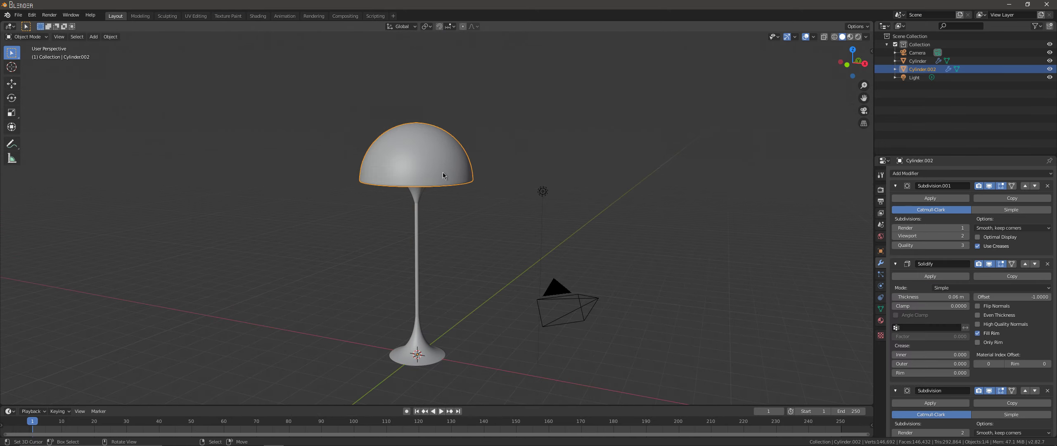
Scale the dome shade's geometry to 0.846 in Edit Mode.
middle_click_drag(443, 171, 437, 124)
left_click(31, 37)
left_click(25, 54)
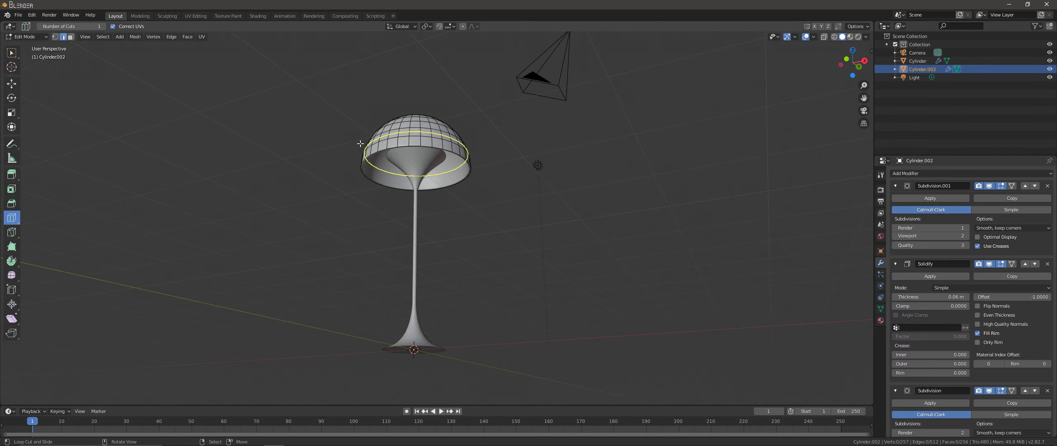
key("s")
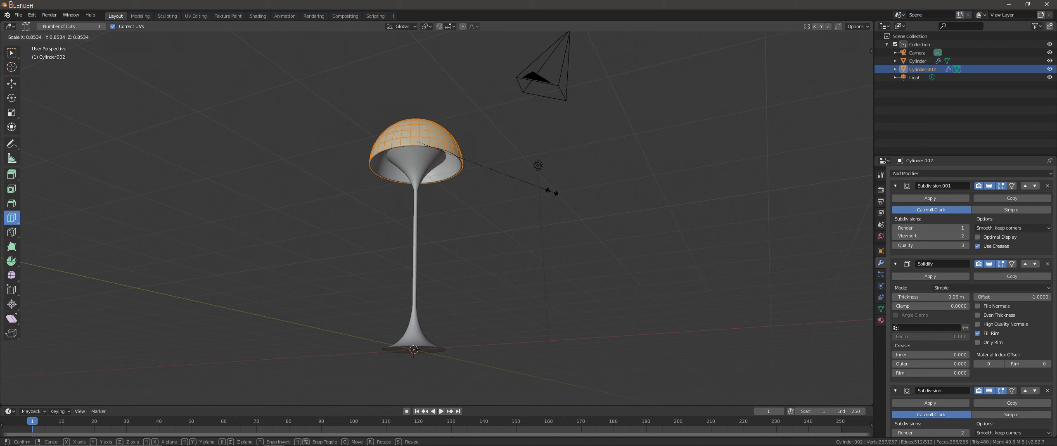
left_click(264, 130)
middle_click_drag(261, 125, 271, 141)
Return the shade to Object Mode and select the lamp stem.
left_click(31, 36)
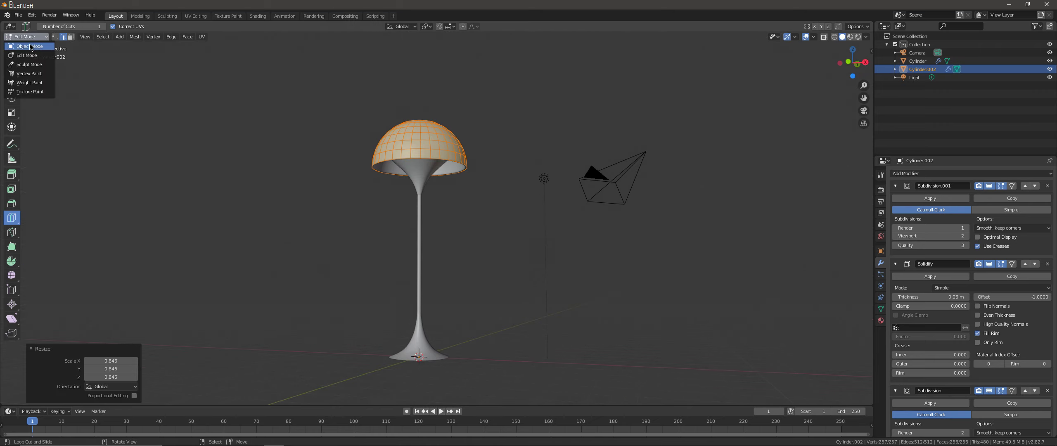
scroll(374, 217, "up", 2)
scroll(375, 216, "up", 2)
left_click(372, 233)
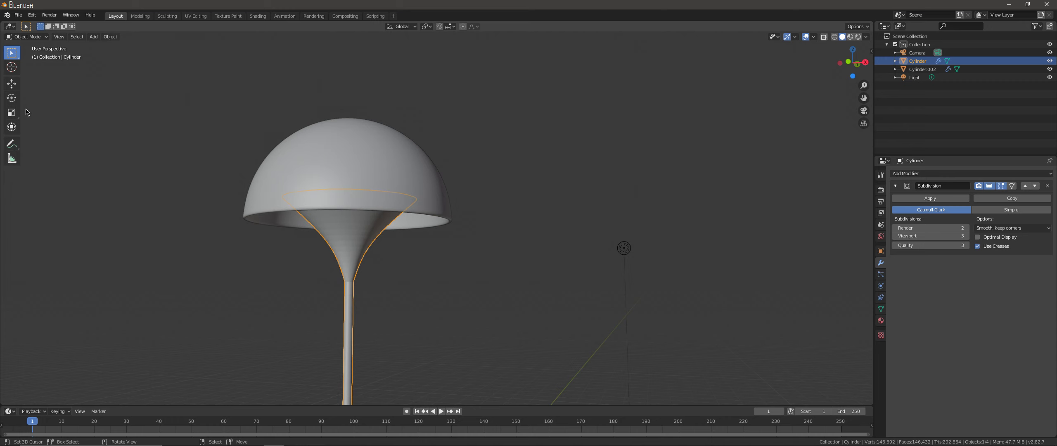
Enter Edit Mode on the stem in front orthographic view with see-through on.
left_click(36, 38)
left_click(25, 56)
key("KP_1")
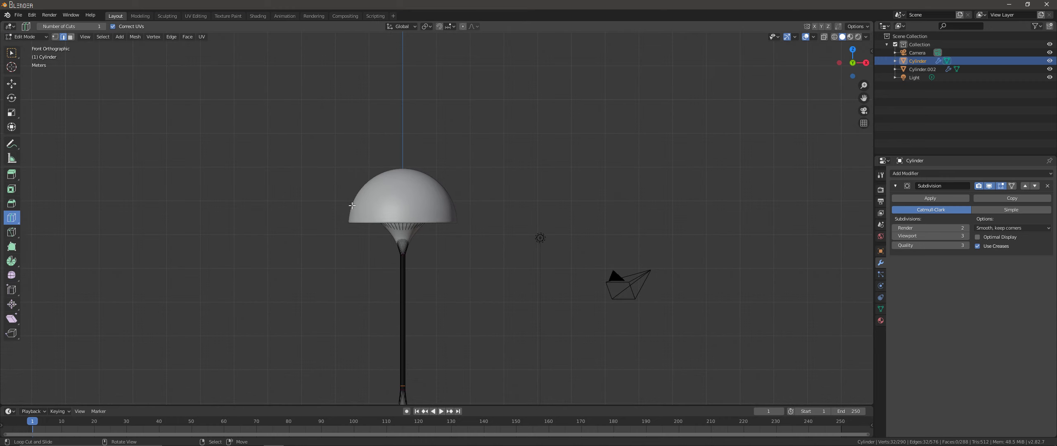
scroll(305, 225, "up", 4)
key("a")
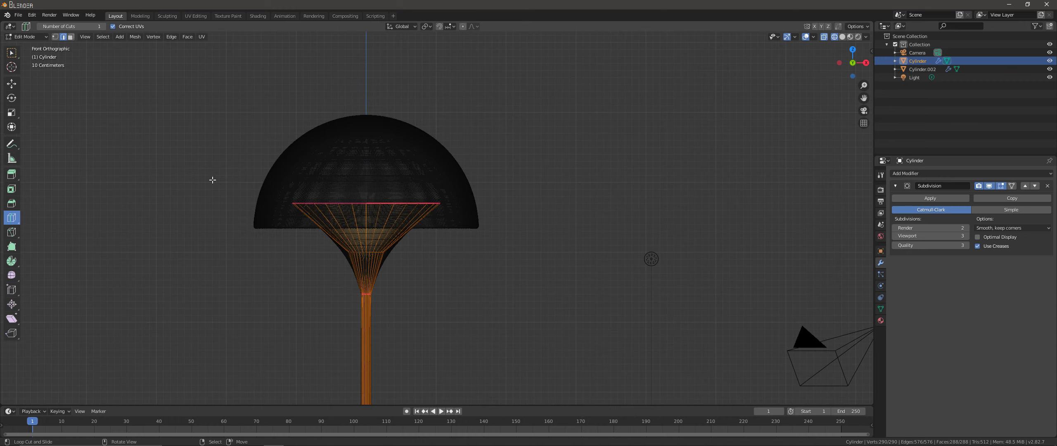
scroll(212, 177, "up", 2)
Box-select the funnel's top edge loop and scale it narrower.
key("alt+a")
key("b")
left_click_drag(175, 167, 555, 225)
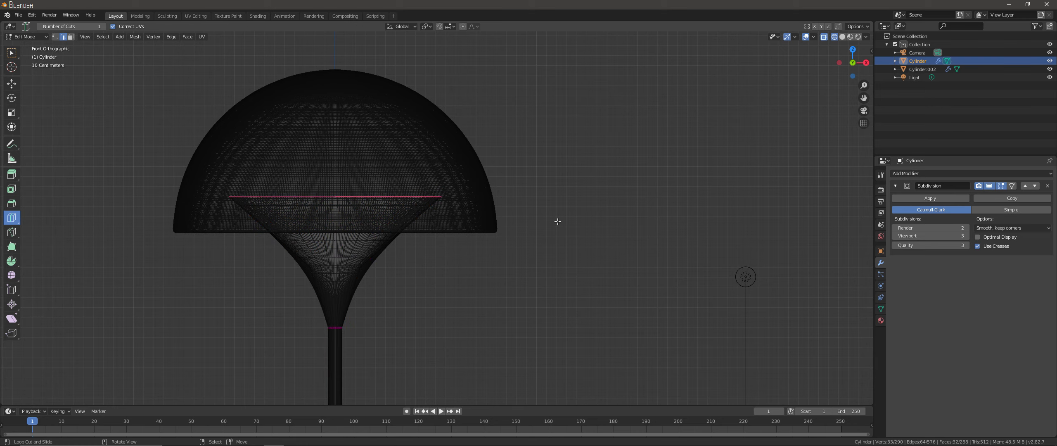
key("s")
left_click(474, 219)
Box-select the funnel's middle edge loop and scale it to 0.428.
key("alt+a")
left_click_drag(442, 291, 213, 253)
key("s")
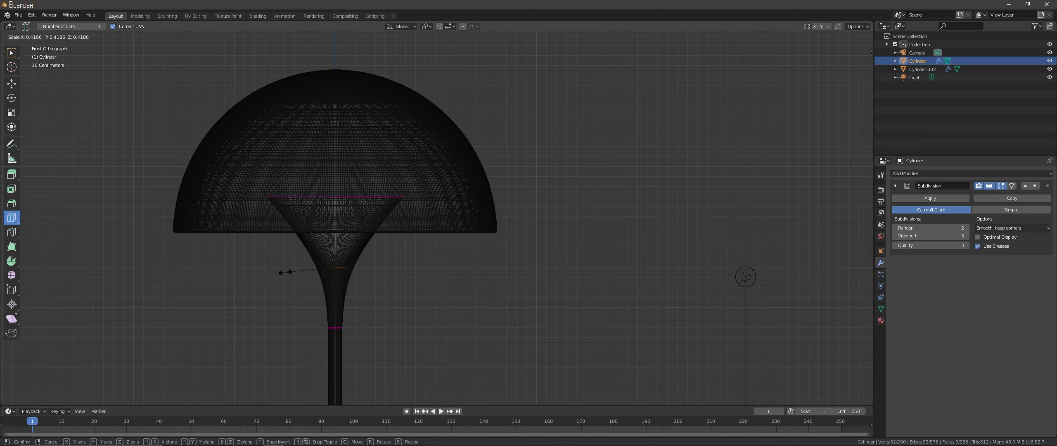
left_click(284, 271)
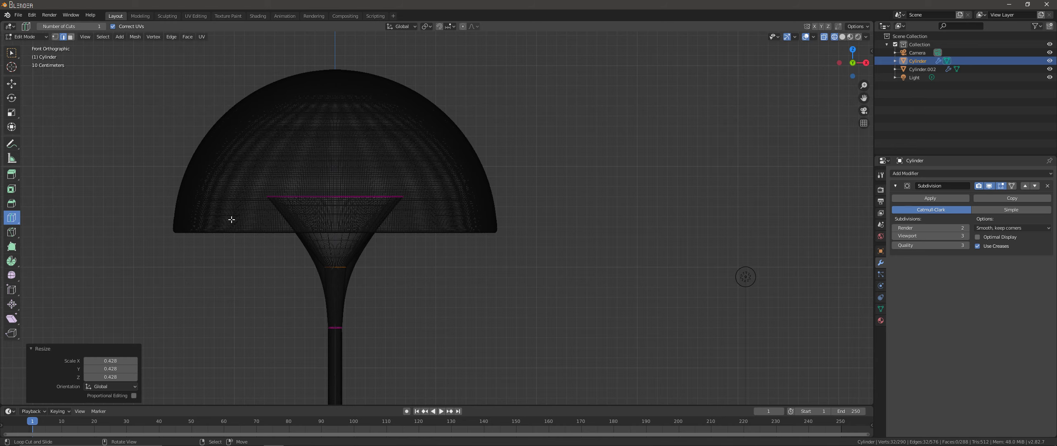
Select the whole funnel section, move it 0.3 m on Z, and return to Object Mode.
scroll(233, 227, "down", 2)
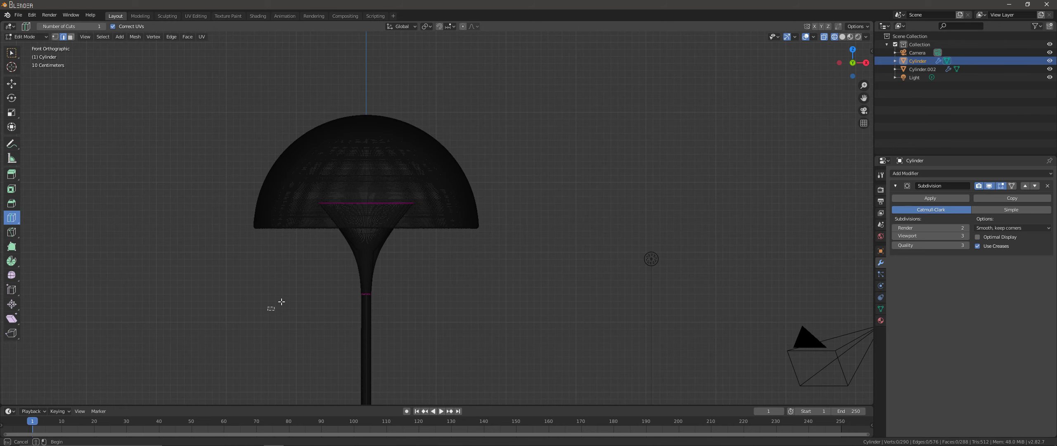
key("ctrl+l")
left_click(13, 83)
left_click_drag(365, 232, 366, 211)
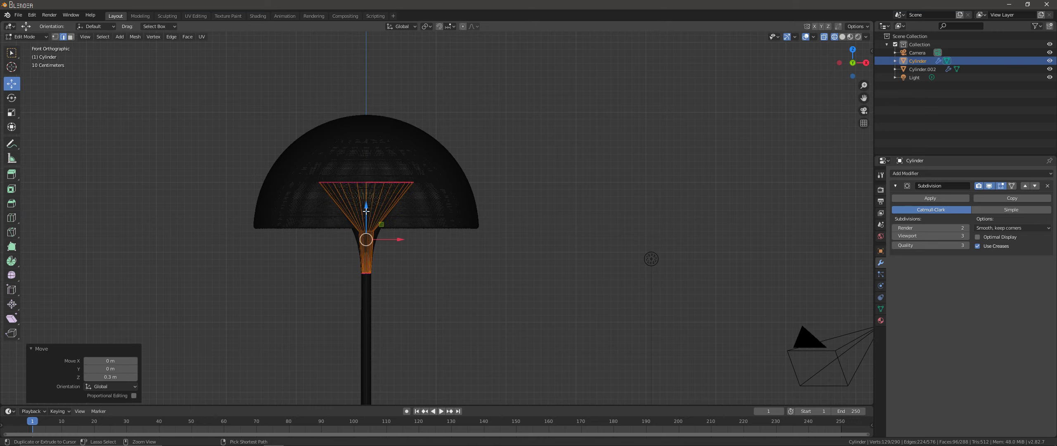
left_click(25, 36)
middle_click_drag(151, 151, 358, 163)
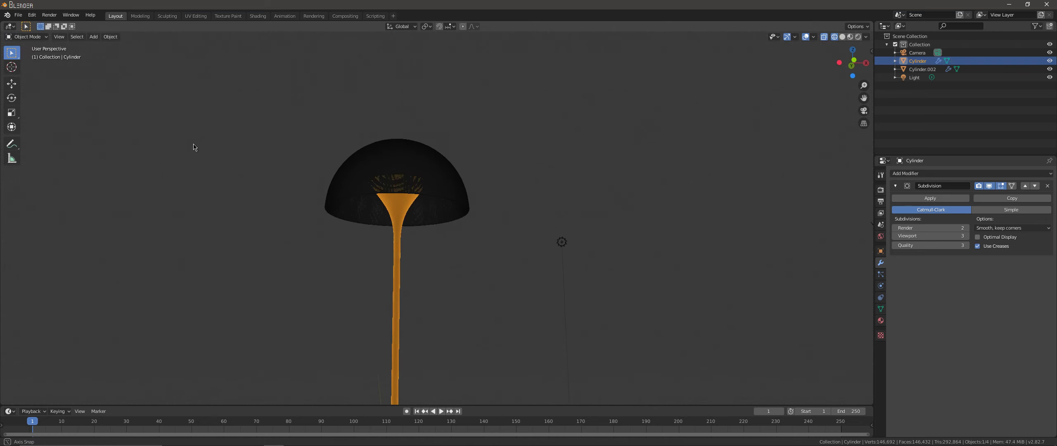
Turn off X-ray, preview the lamp in rendered shading, then go back to solid.
key("alt+z")
scroll(408, 221, "down", 3)
key("z")
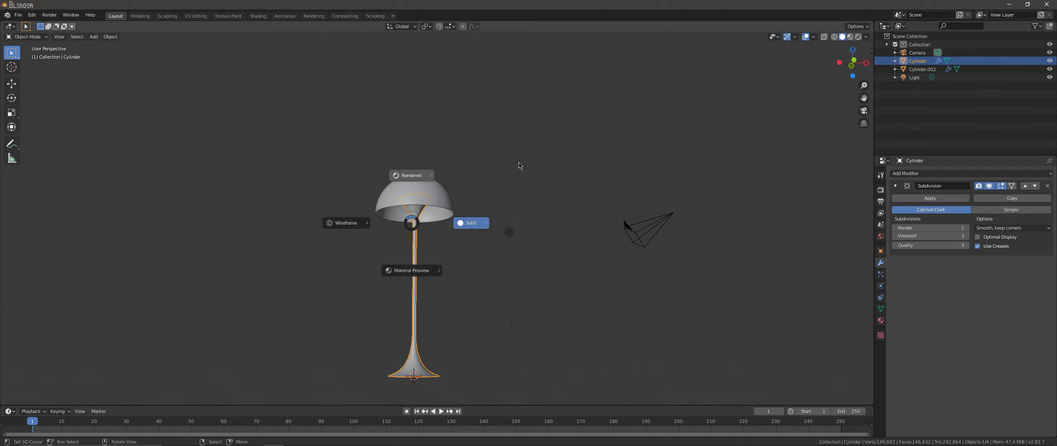
key("8")
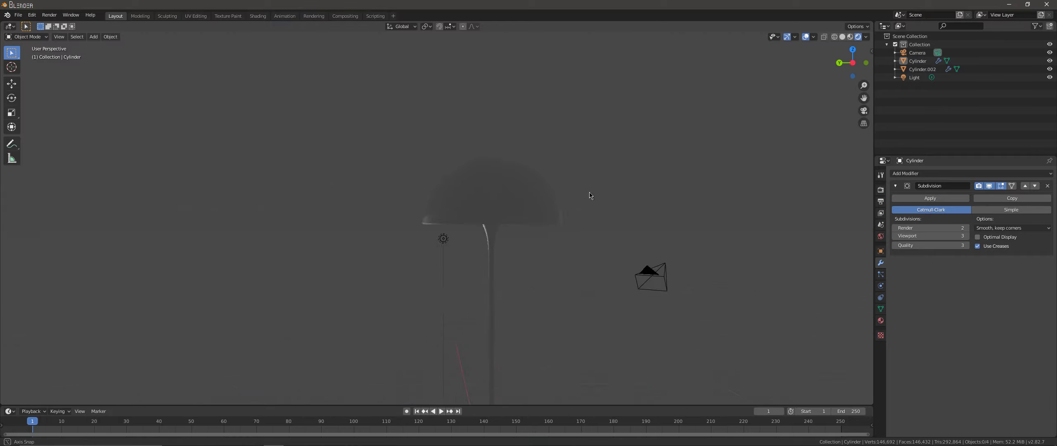
middle_click_drag(565, 168, 454, 200)
key("z")
key("6")
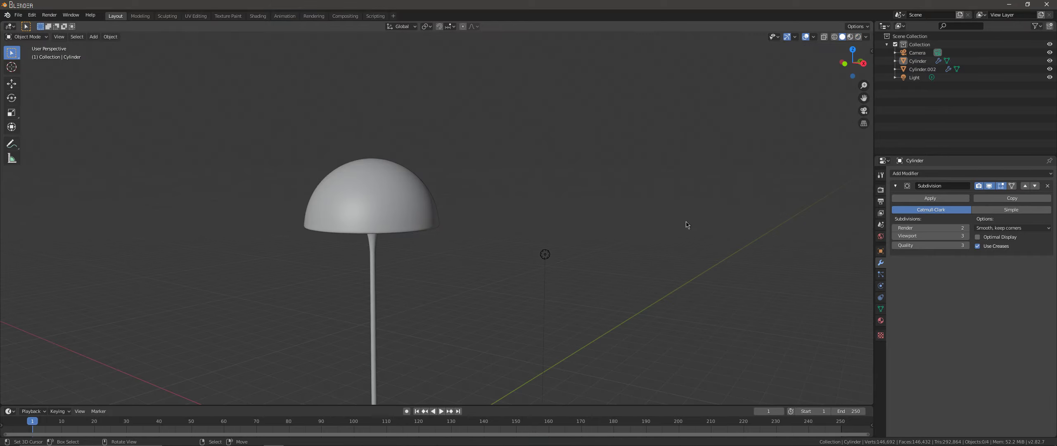
Set the render engine to Cycles and preview the lamp in rendered shading.
left_click(881, 189)
left_click(979, 178)
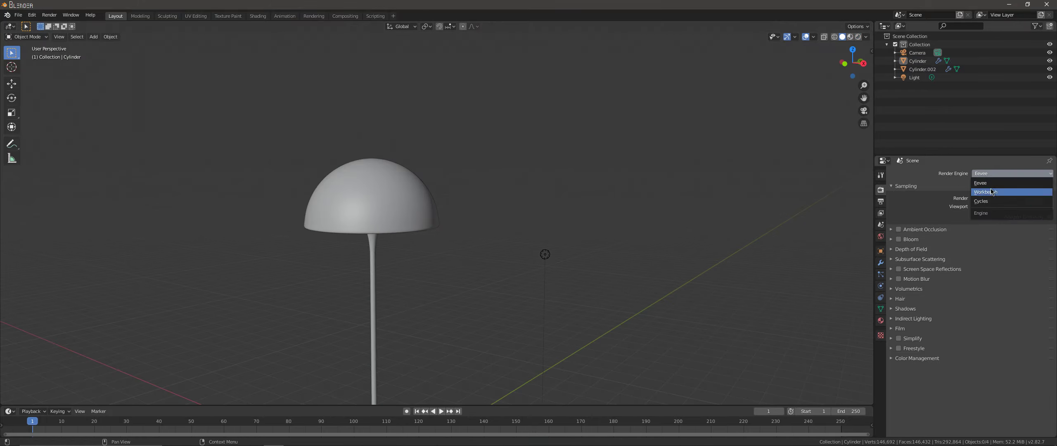
left_click(991, 196)
key("z")
left_click(421, 151)
middle_click_drag(421, 150, 346, 209)
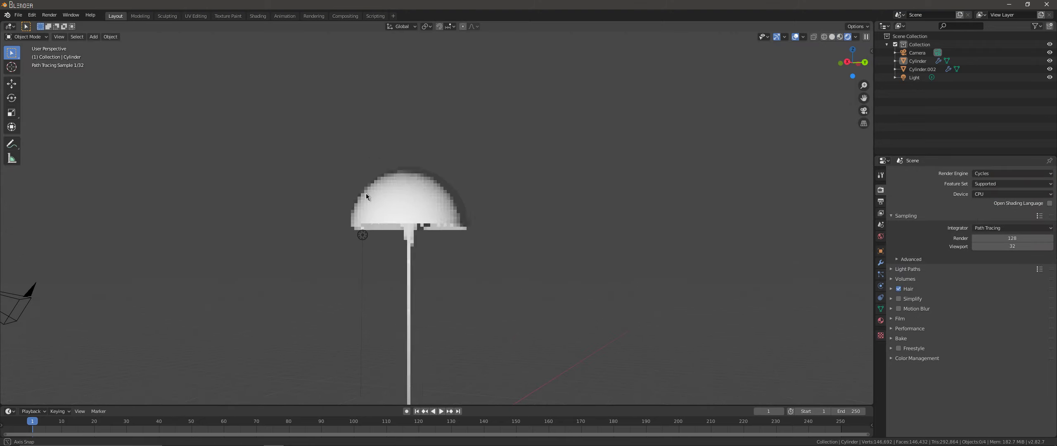
left_click(438, 207)
scroll(438, 207, "up", 3)
Give the lamp shade a new material named 'LAMP top'.
left_click(880, 320)
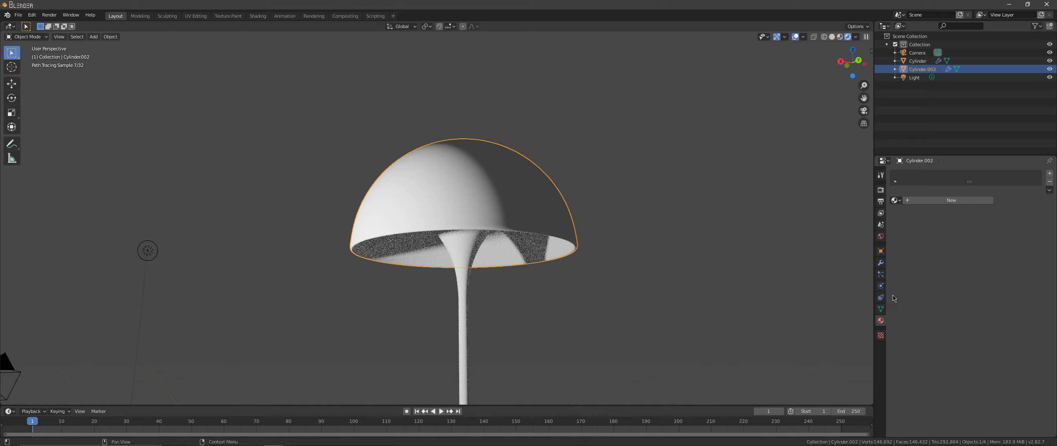
left_click(918, 202)
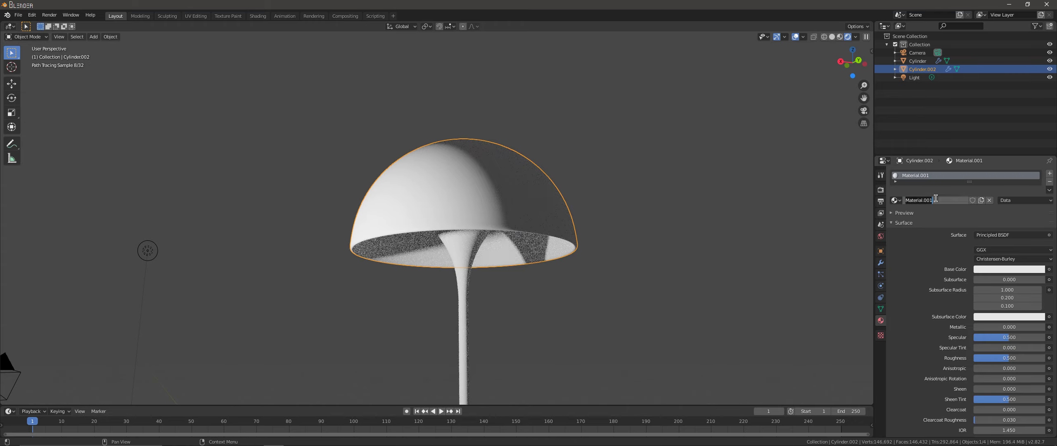
type("LAMPtop")
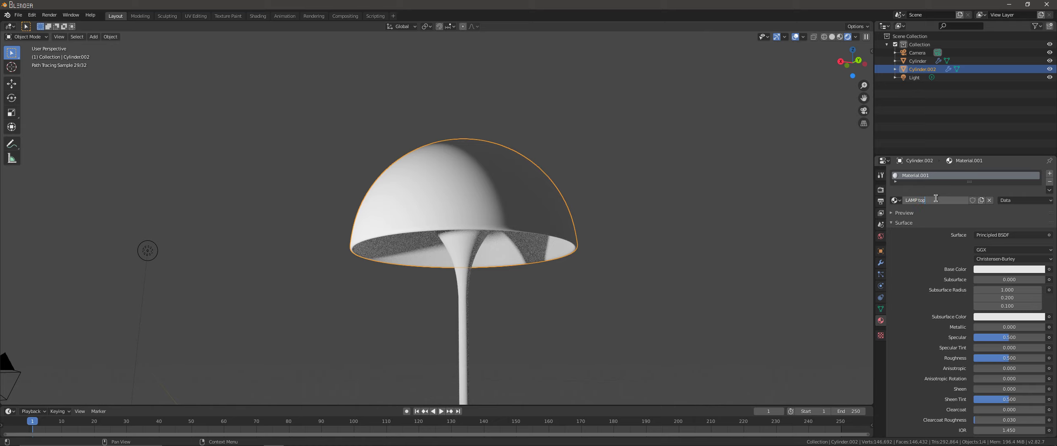
key("Return")
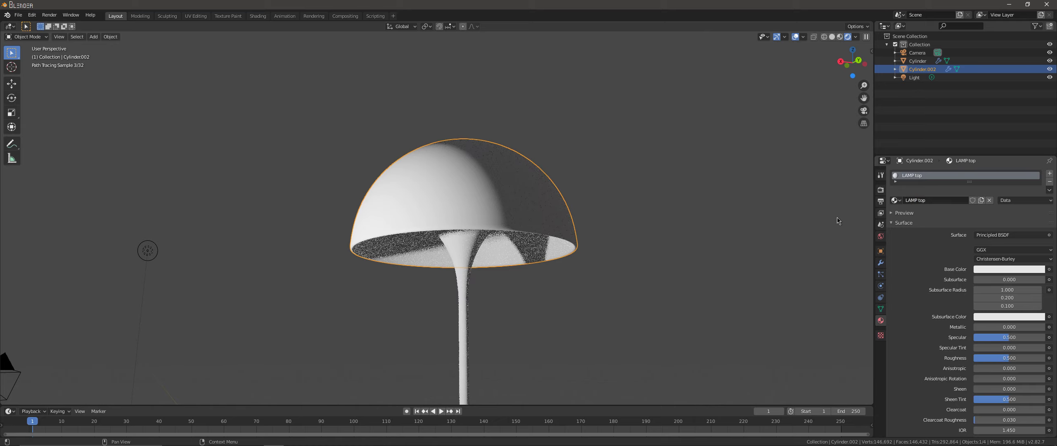
Give the lamp stem a new material named 'LAMP Bottom'.
left_click(489, 250)
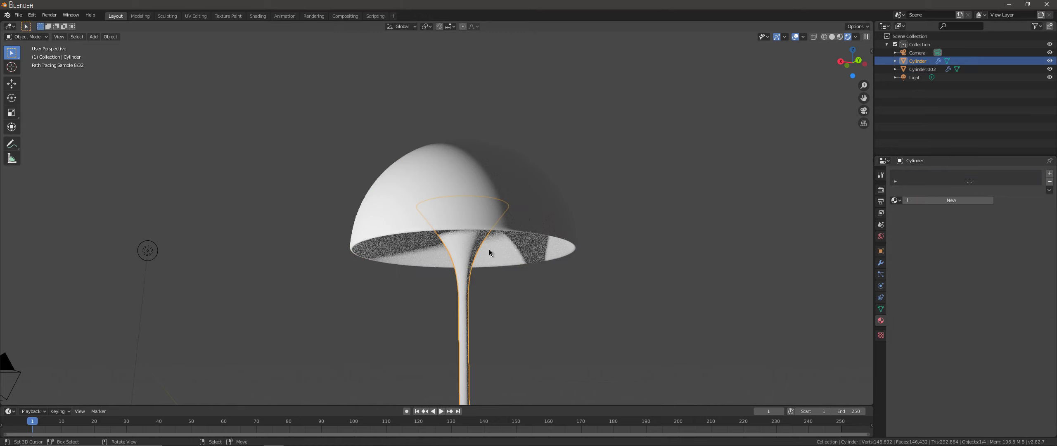
left_click(914, 200)
double_click(929, 200)
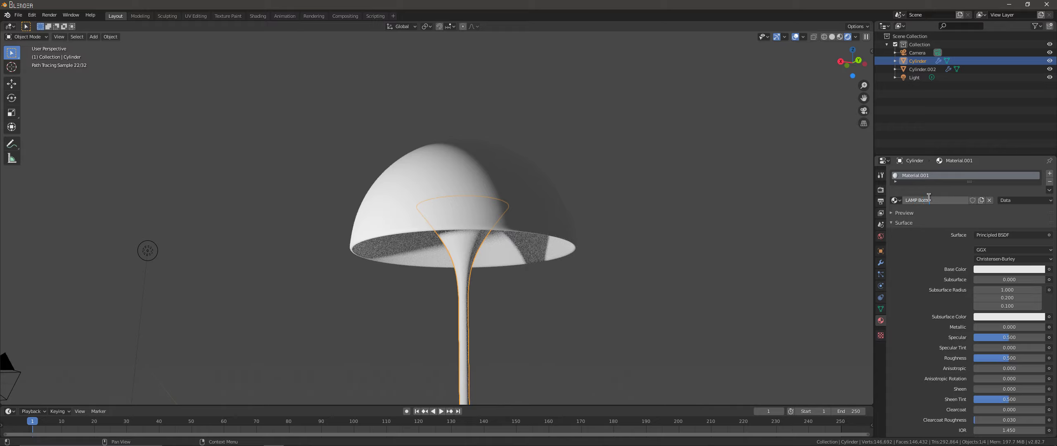
type("om")
key("Return")
mouse_move(602, 203)
middle_mouse_down()
mouse_move(449, 202)
mouse_move(809, 311)
middle_mouse_up()
left_click(422, 204)
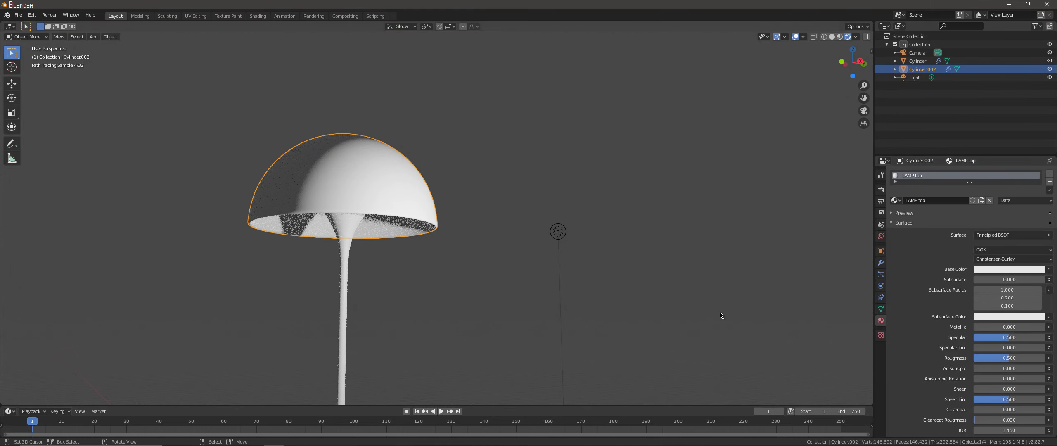
left_click(341, 302)
Set the LAMP top material's Clearcoat to 0.697 and Roughness to 0.089.
scroll(342, 301, "up", 5)
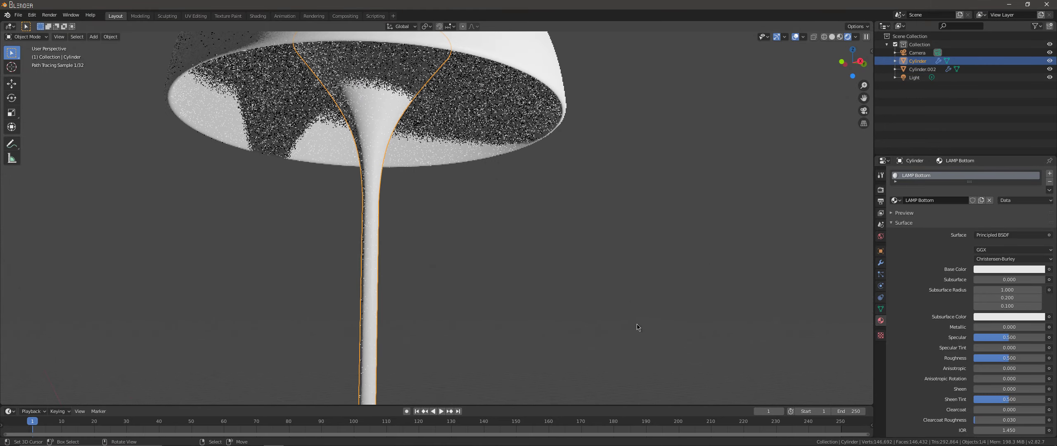
middle_click_drag(636, 328, 669, 343)
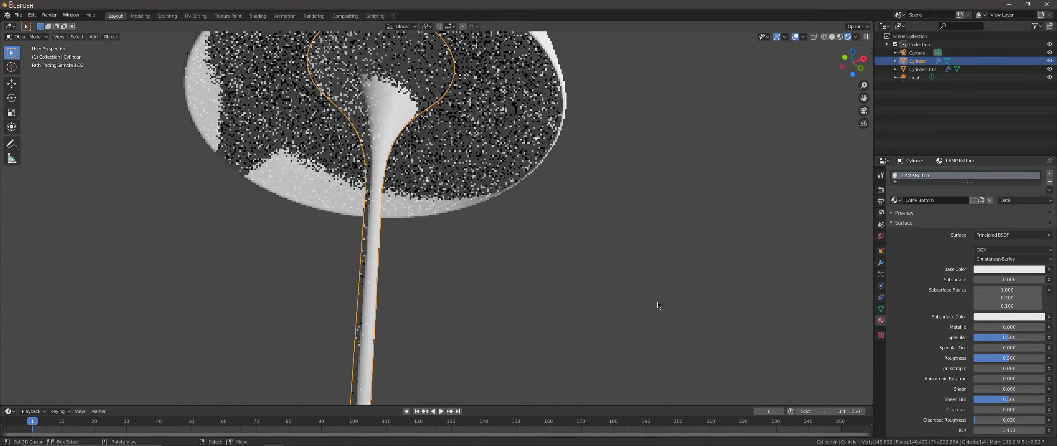
left_click(902, 218)
scroll(998, 414, "down", 1)
left_click_drag(998, 416, 979, 417)
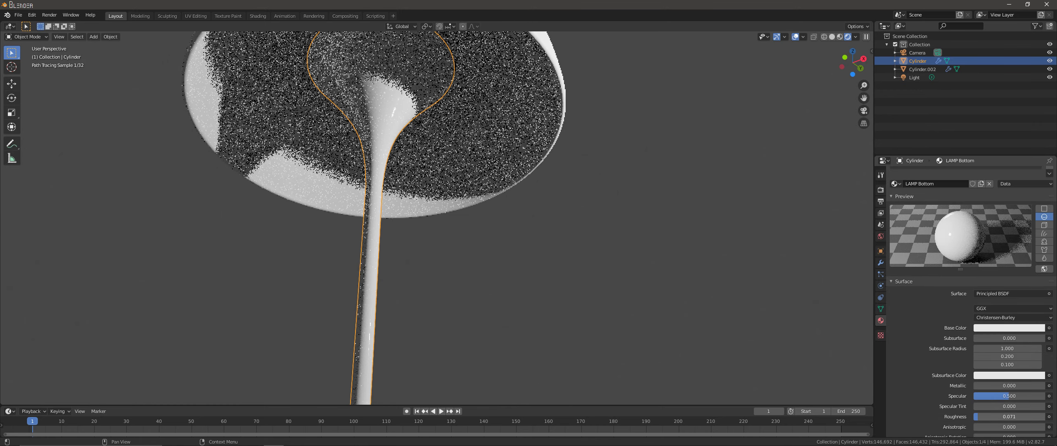
left_click(521, 137)
key("KP_Decimal")
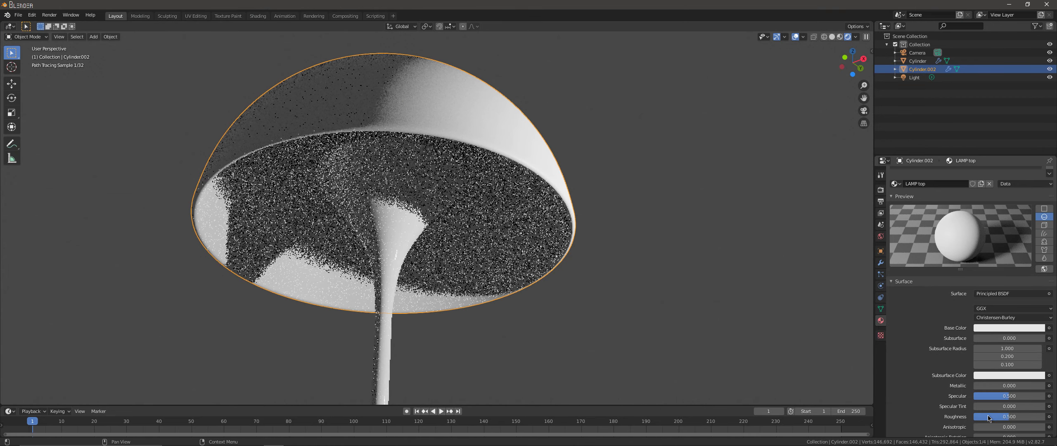
left_click_drag(998, 416, 983, 416)
scroll(973, 297, "down", 10)
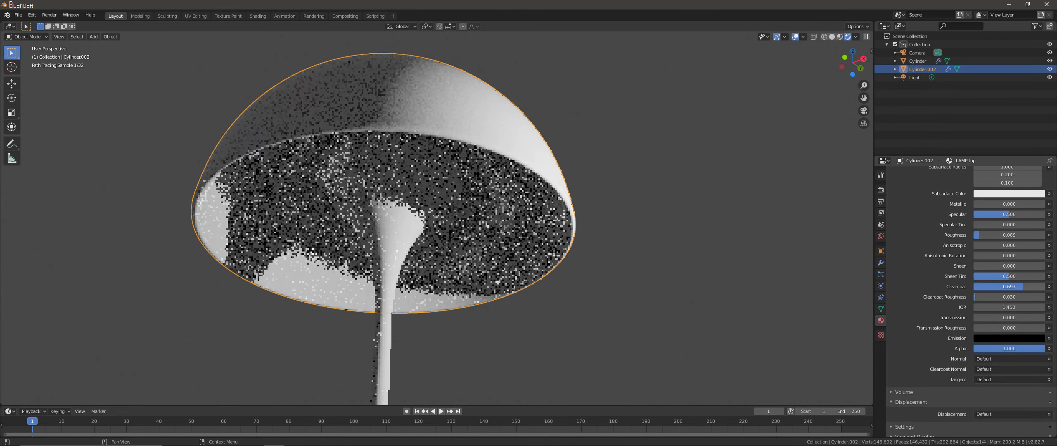
scroll(981, 333, "up", 8)
scroll(981, 333, "up", 4)
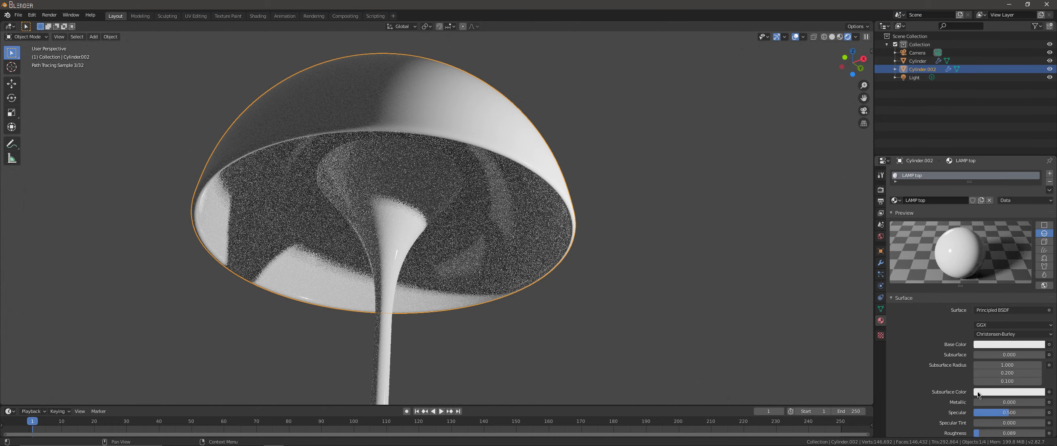
scroll(983, 371, "down", 2)
Raise the shade's Subsurface to 0.474 and brighten its base colour.
left_click_drag(980, 325, 1013, 324)
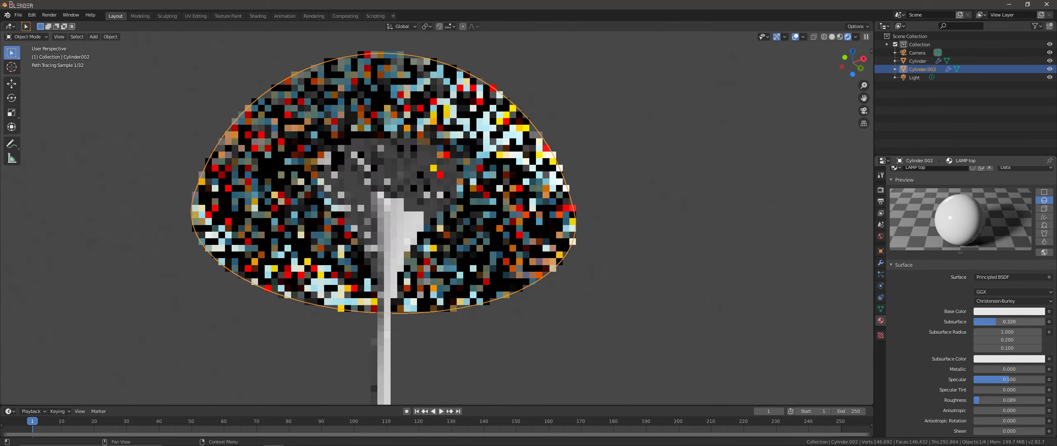
middle_click_drag(641, 269, 661, 295)
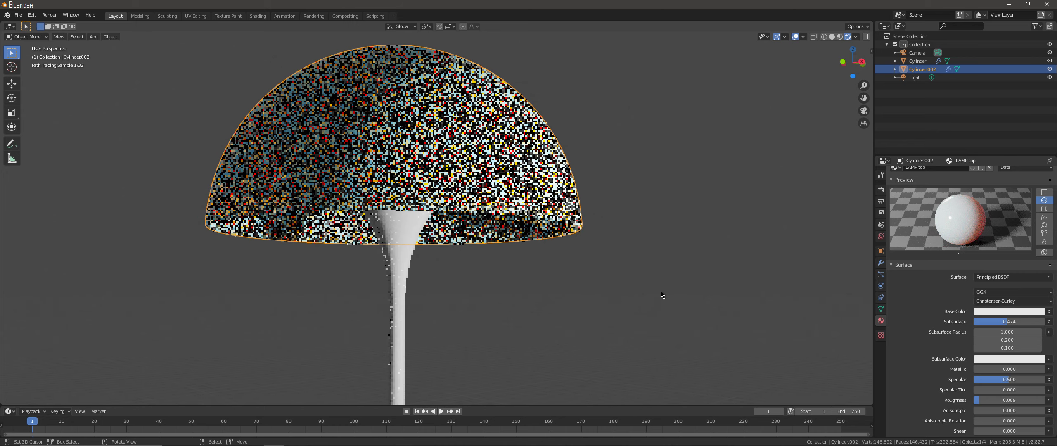
left_click(996, 312)
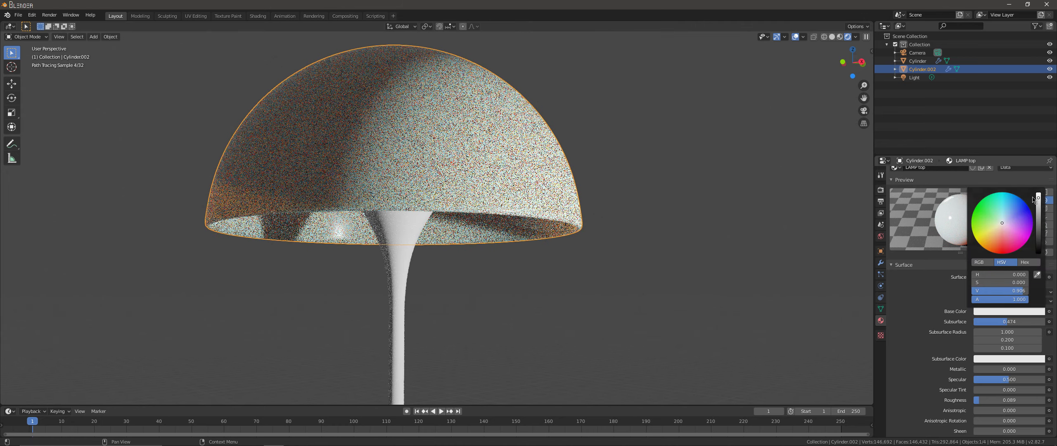
left_click(1038, 194)
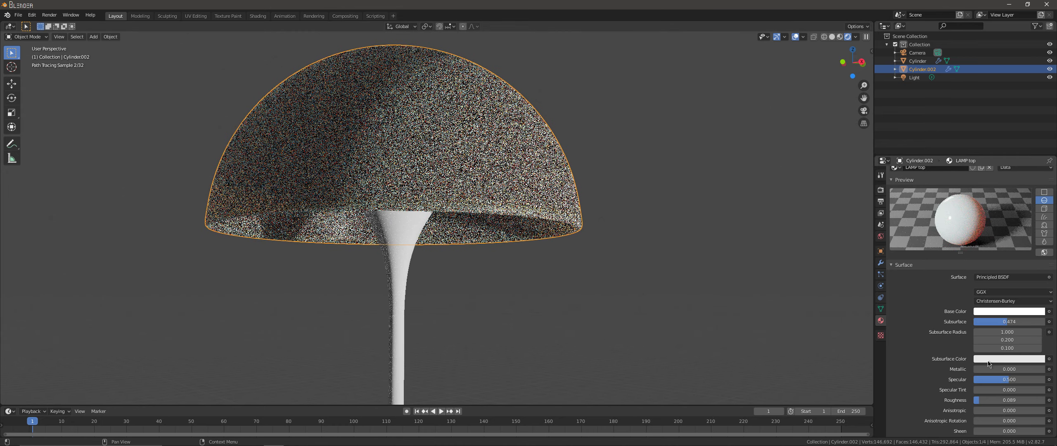
Tint the shade's base colour pale light blue, then return the viewport to solid shading.
left_click(1008, 311)
left_click_drag(1001, 270, 1003, 269)
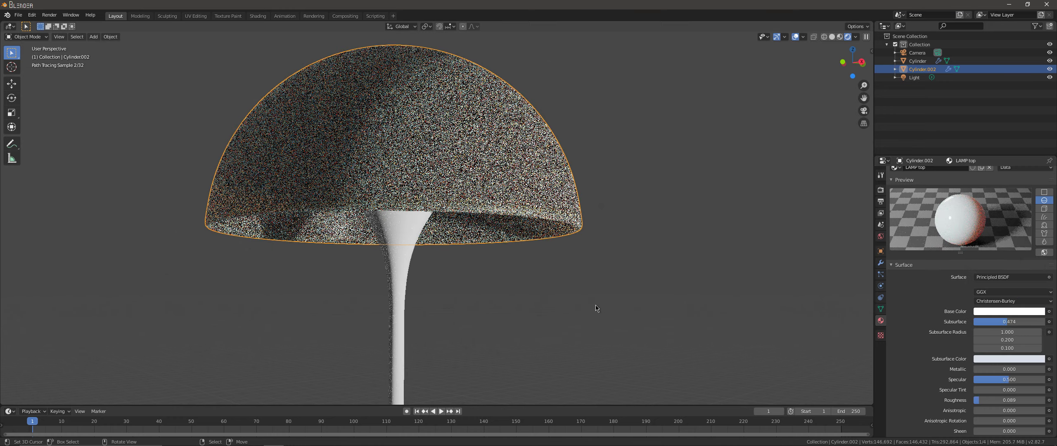
middle_click_drag(595, 308, 573, 285)
scroll(566, 300, "down", 3)
left_click(1007, 311)
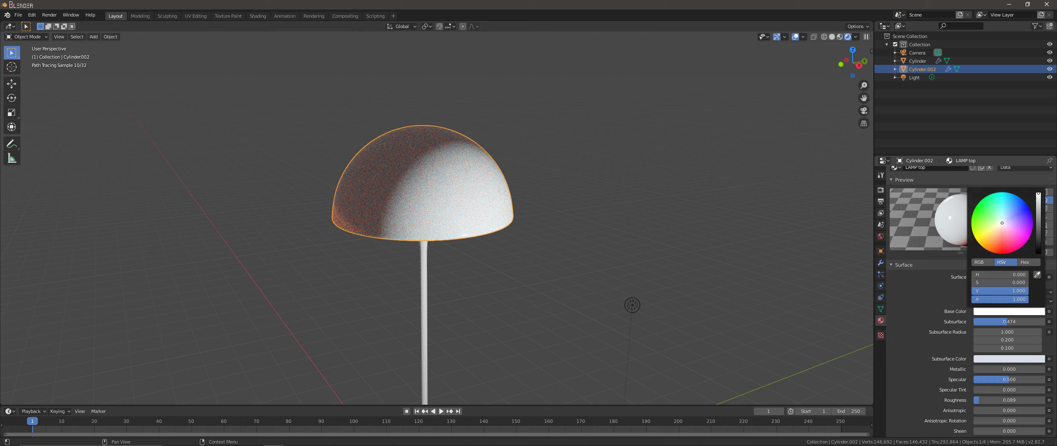
left_click_drag(1001, 223, 1004, 220)
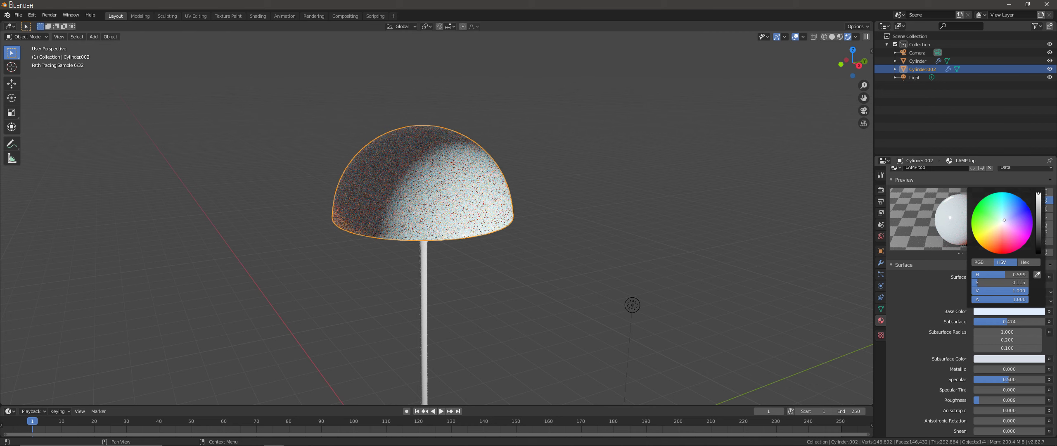
middle_click_drag(542, 289, 542, 290)
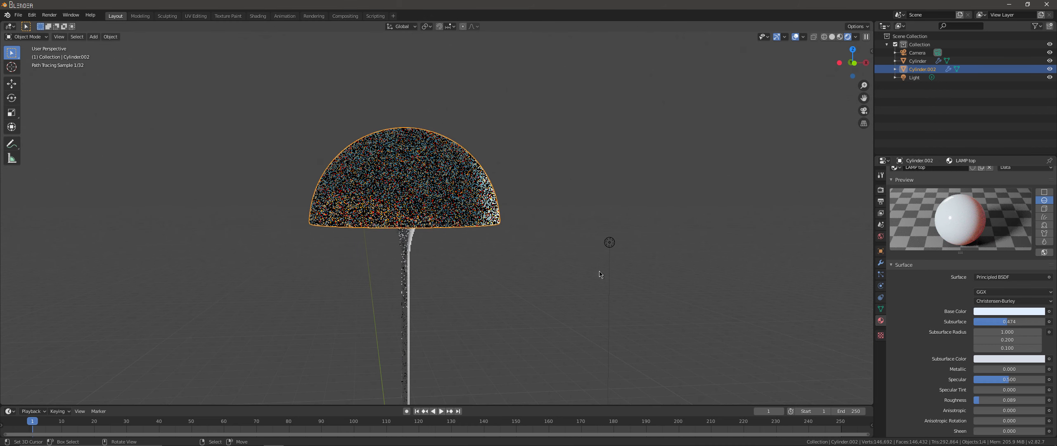
key("z")
left_click(578, 288)
scroll(584, 289, "down", 5)
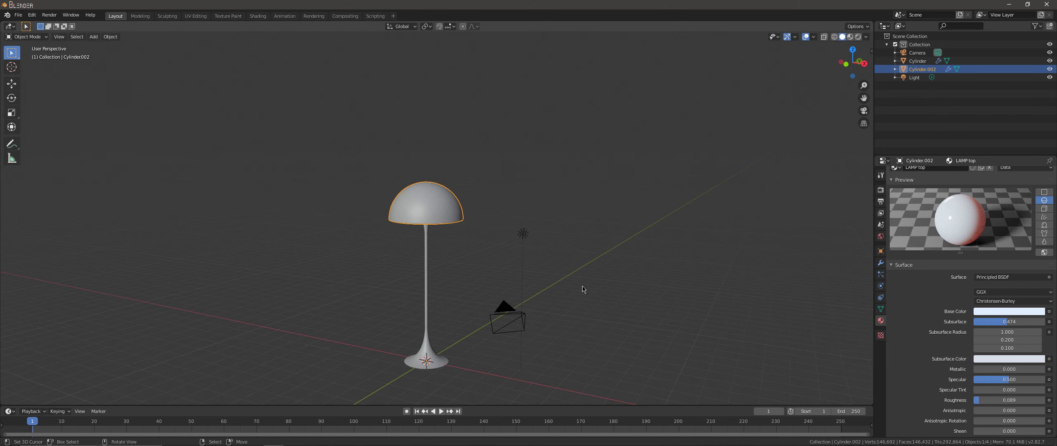
Add a point light to the scene beneath the lamp shade.
left_click(524, 233)
scroll(530, 320, "up", 3)
left_click(93, 36)
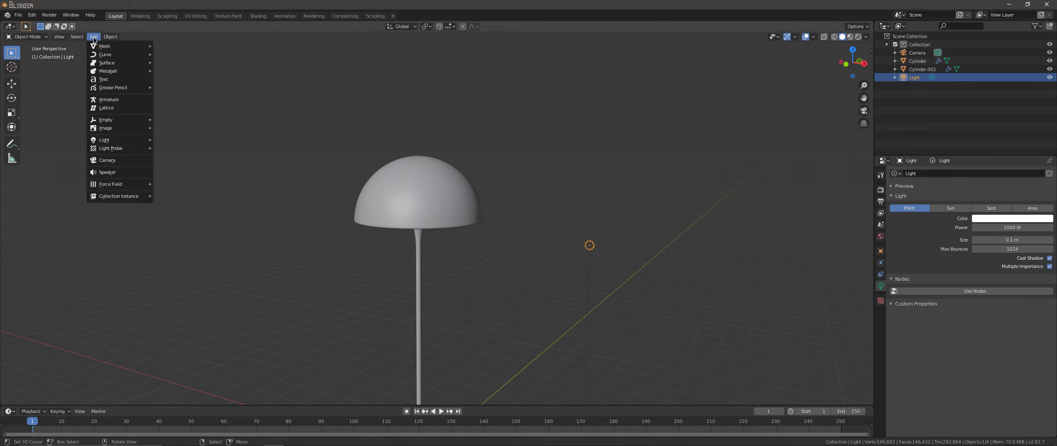
middle_click_drag(231, 212, 232, 149)
scroll(231, 149, "up", 3)
left_click(403, 194)
middle_click_drag(402, 193, 425, 219)
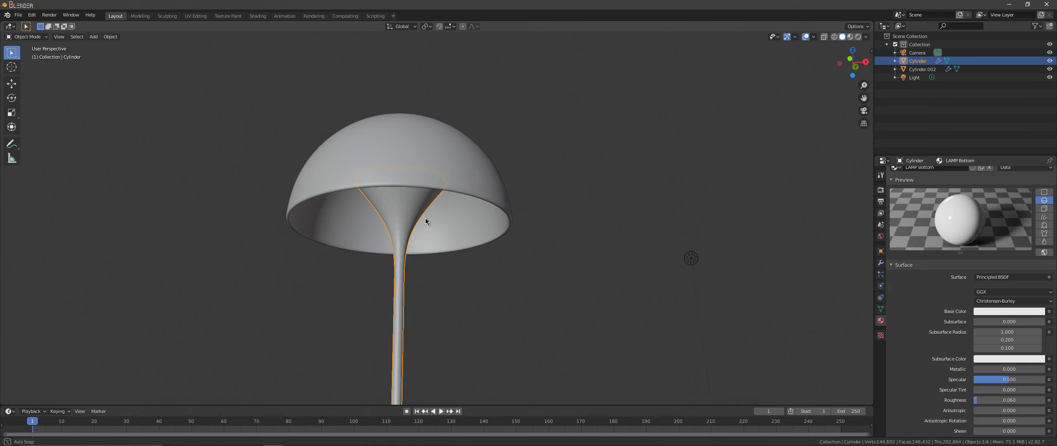
left_click(93, 36)
mouse_move(105, 139)
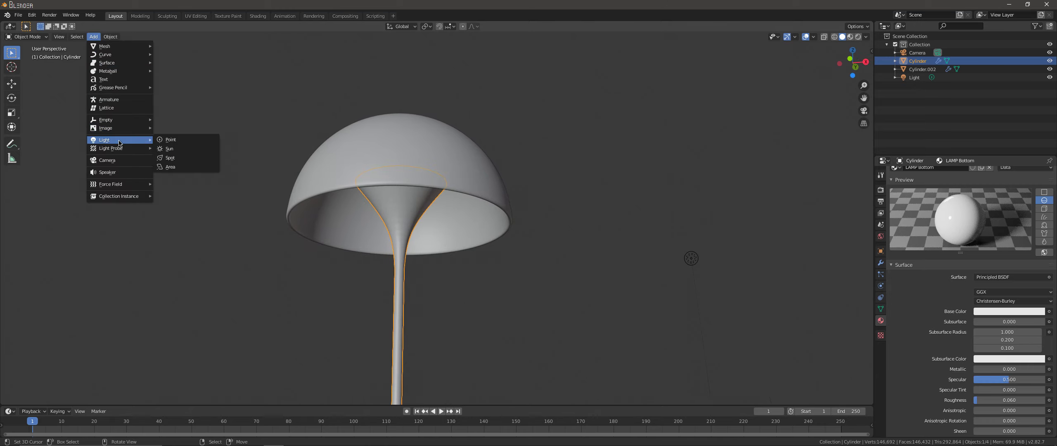
left_click(180, 144)
scroll(310, 248, "down", 7)
Reset the point light to the origin and raise it inside the shade to Z 0.253 m.
key("alt+g")
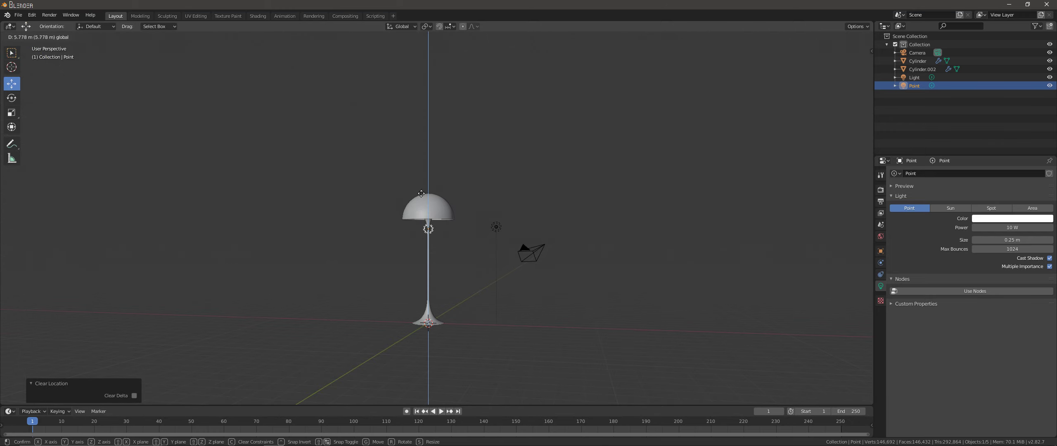
key("KP_1")
key("shift+z")
key("g")
key("z")
left_click(463, 140)
scroll(416, 241, "up", 10)
scroll(417, 241, "up", 7)
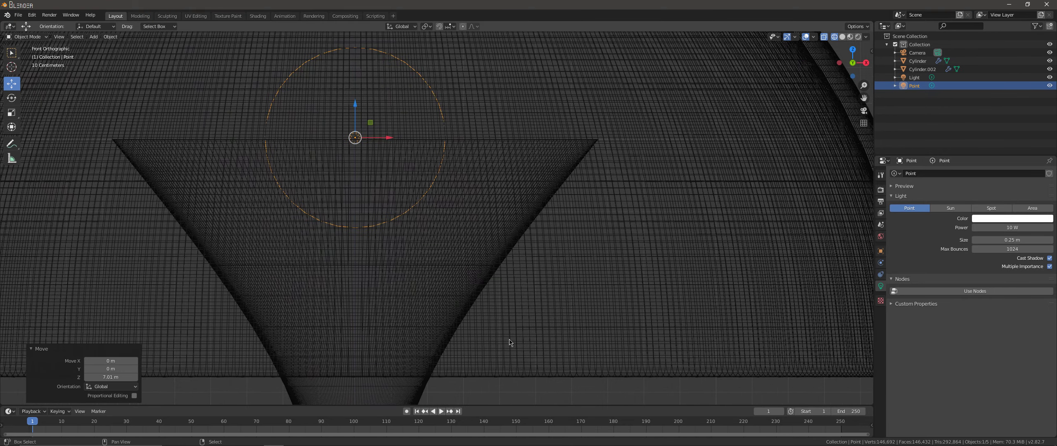
scroll(417, 241, "down", 6)
key("g")
key("z")
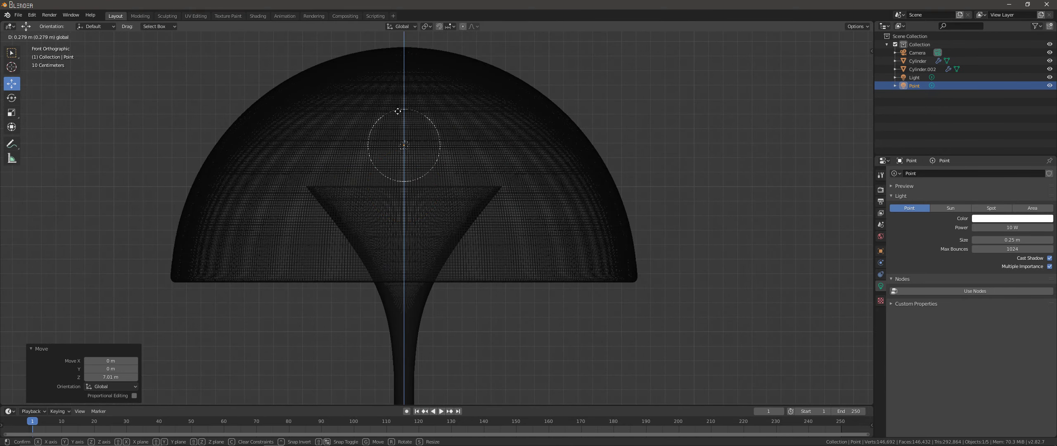
left_click(397, 111)
Turn off X-ray, preview the scene in Rendered shading, and enable nodes for the light.
middle_click_drag(398, 111, 586, 210)
key("shift+z")
scroll(586, 211, "down", 2)
key("z")
left_click(547, 182)
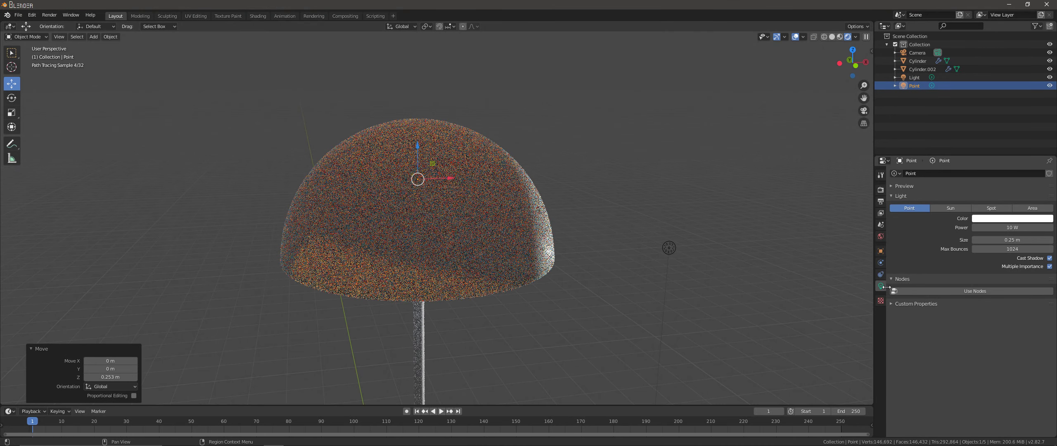
left_click(949, 290)
Set the point light's emission strength to 40.
left_click_drag(1009, 316, 1040, 316)
middle_click_drag(496, 311, 553, 255)
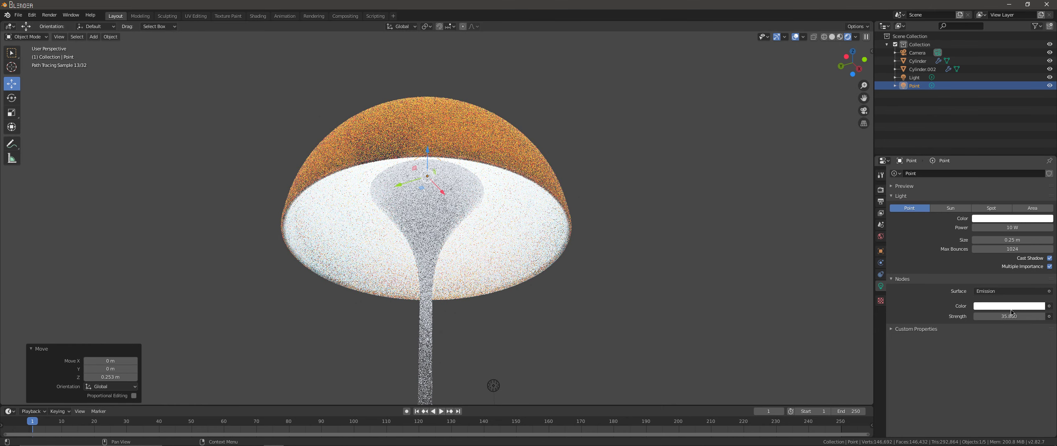
type("40.000")
key("Return")
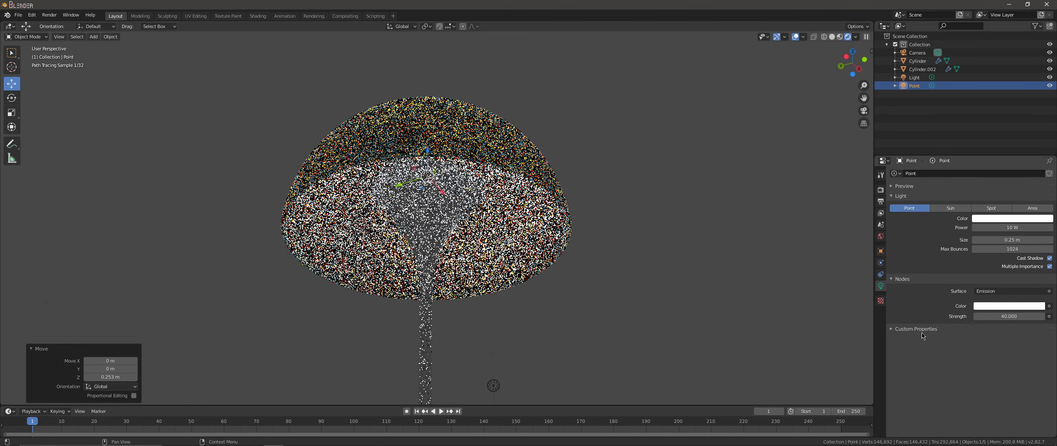
middle_click_drag(504, 211, 500, 248)
scroll(500, 248, "down", 3)
scroll(500, 260, "down", 2)
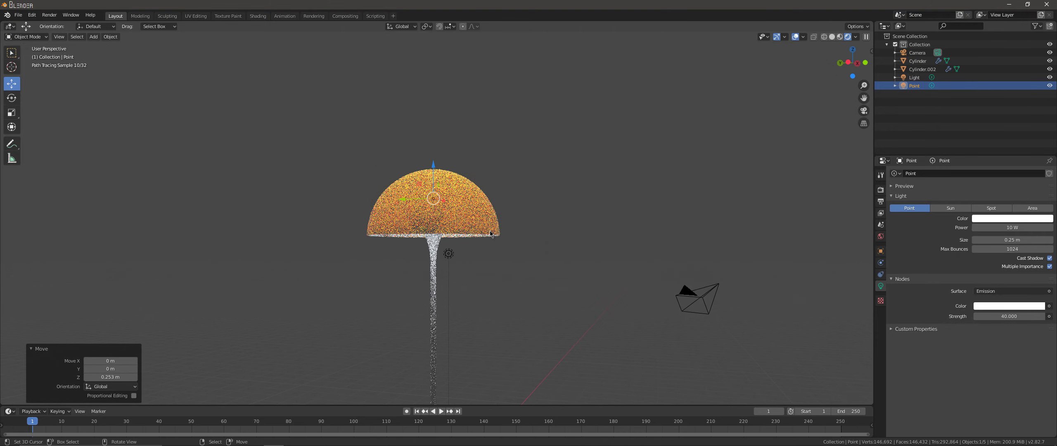
middle_click_drag(490, 242, 516, 291)
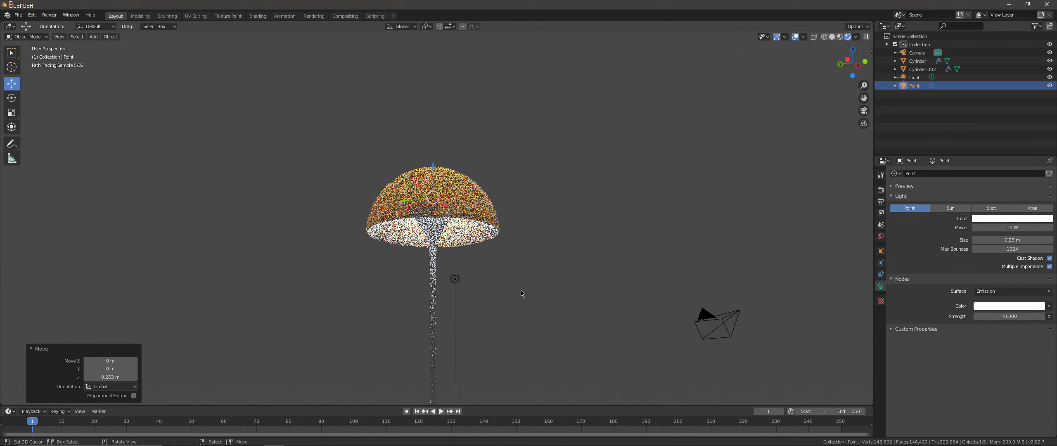
Give the lamp shade subsurface 1.000 with a near-white subsurface colour.
left_click(454, 198)
scroll(454, 198, "up", 3)
left_click(880, 321)
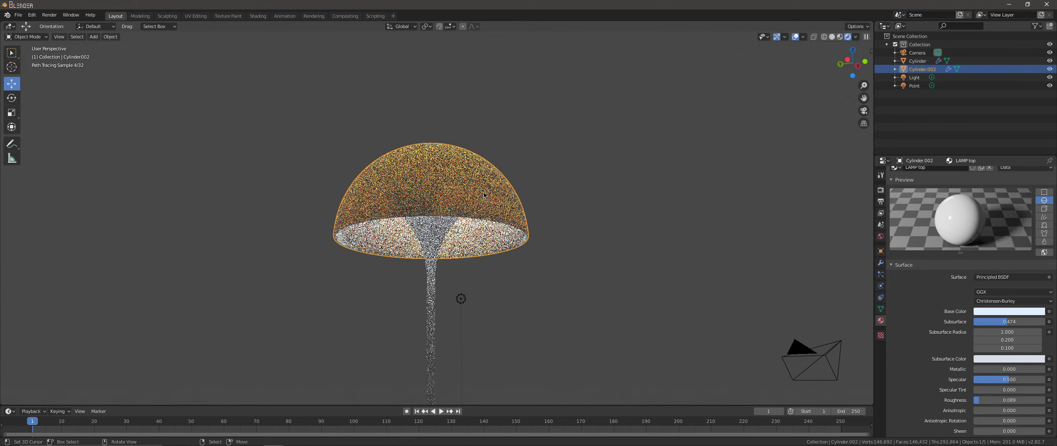
left_click_drag(1007, 322, 1044, 321)
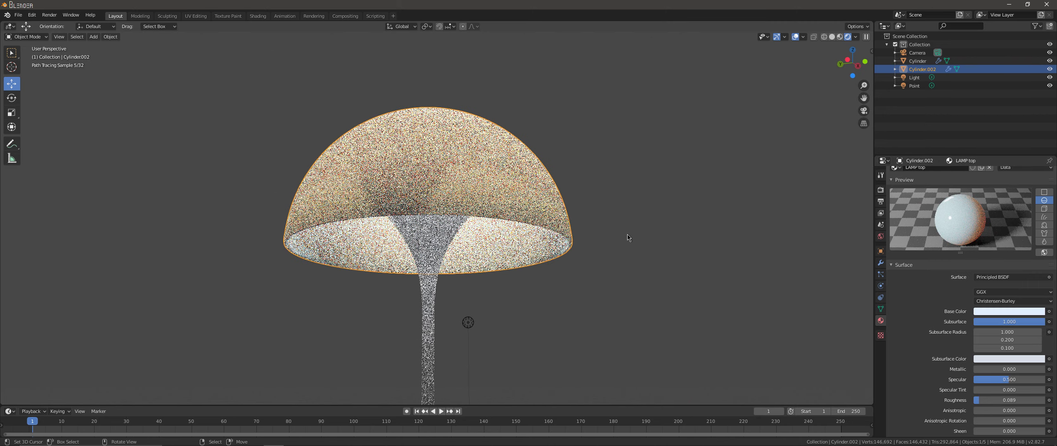
left_click(1004, 359)
left_click_drag(1004, 269, 1004, 265)
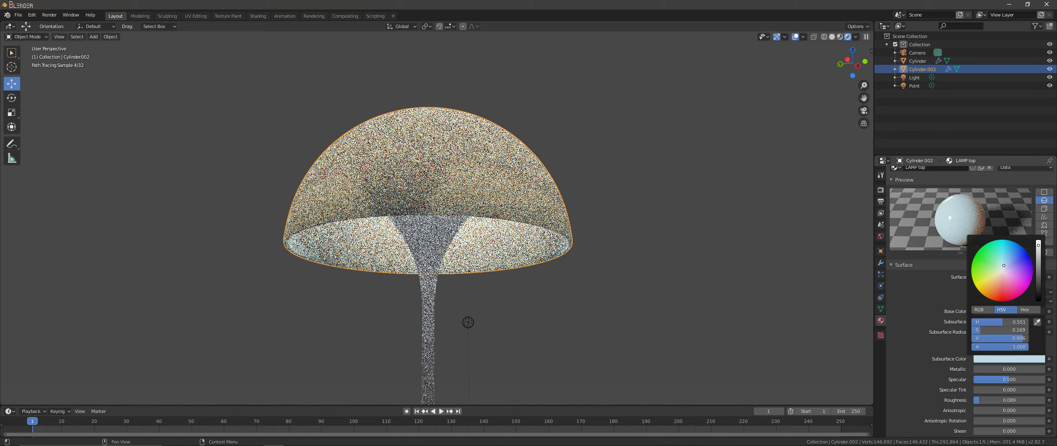
left_click_drag(1003, 256, 1004, 255)
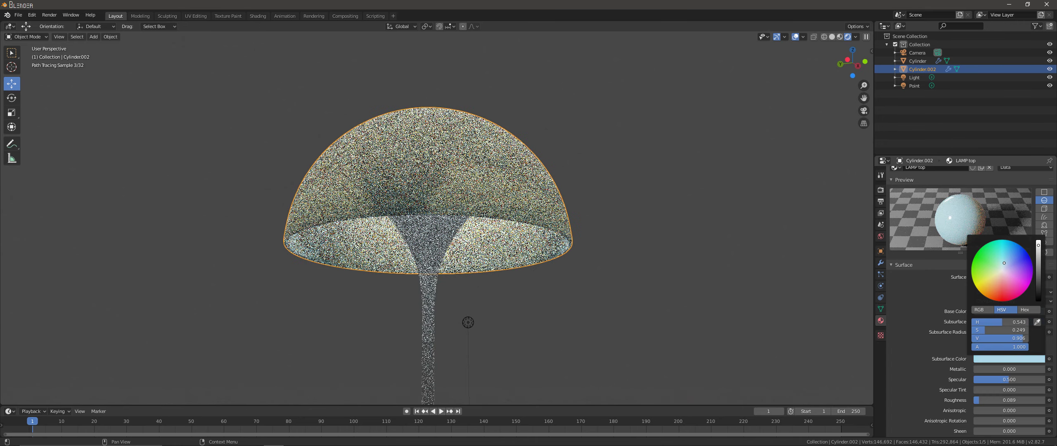
left_click_drag(1004, 263, 1004, 262)
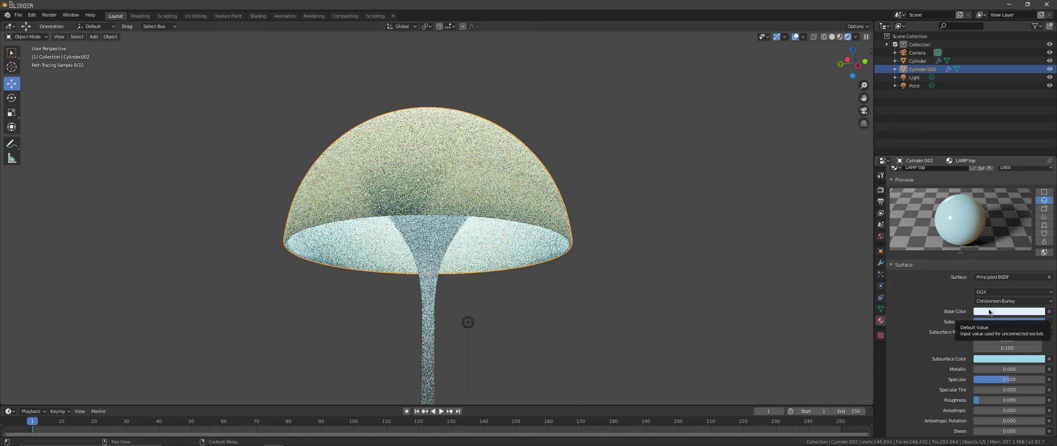
left_click(1026, 364)
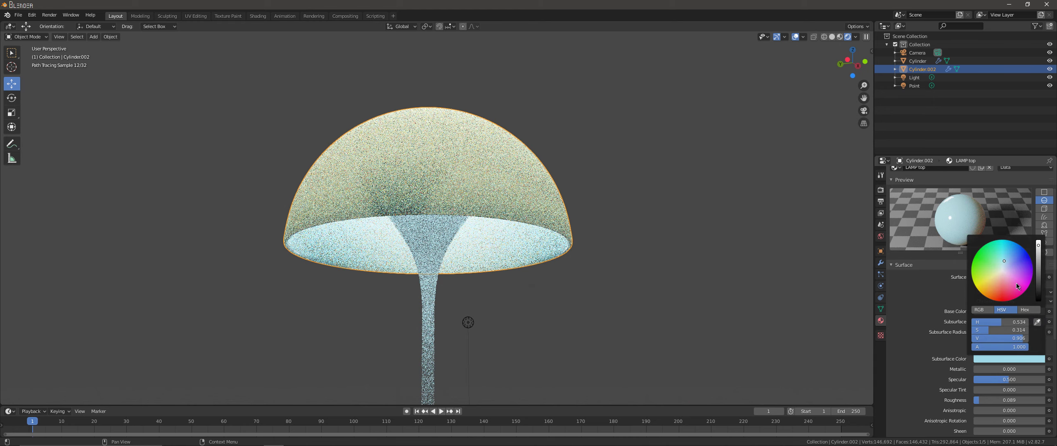
left_click(1002, 266)
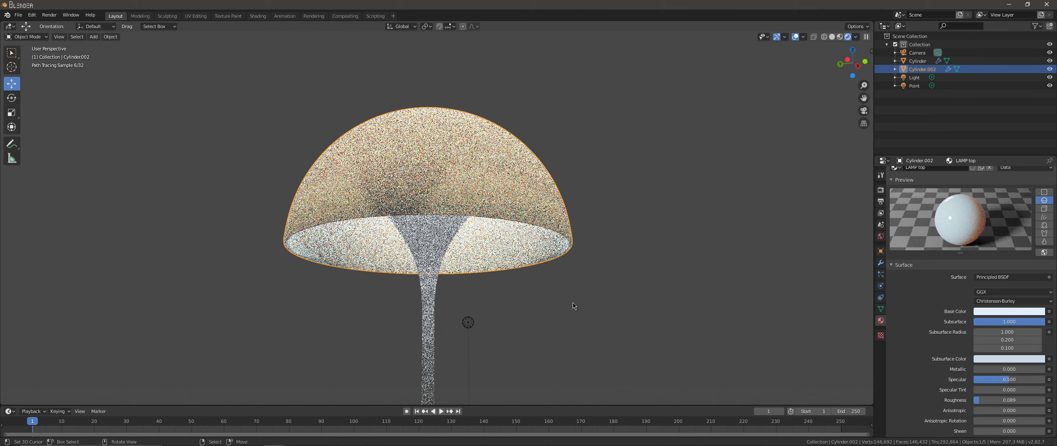
Inspect the lamp shade in solid shading with X-ray on.
middle_click_drag(454, 275, 449, 263)
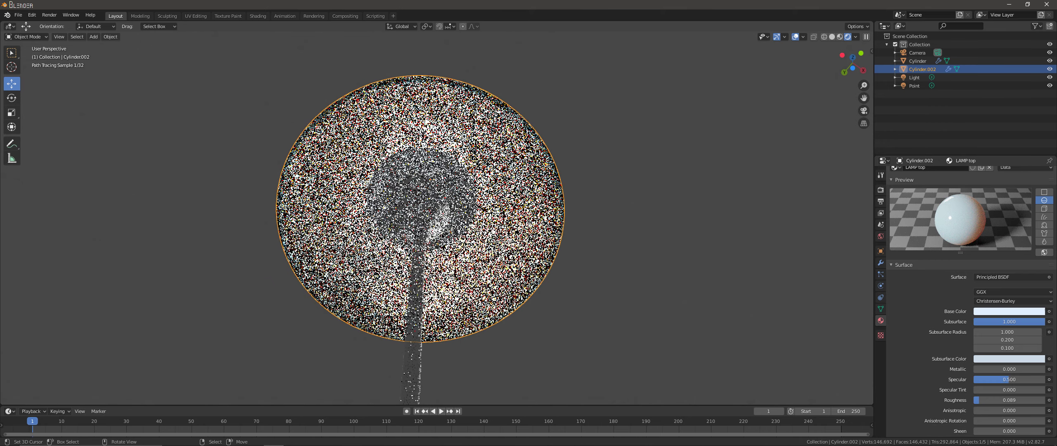
key("z")
left_click(524, 215)
middle_click_drag(524, 216, 445, 208)
key("shift+z")
scroll(444, 208, "up", 3)
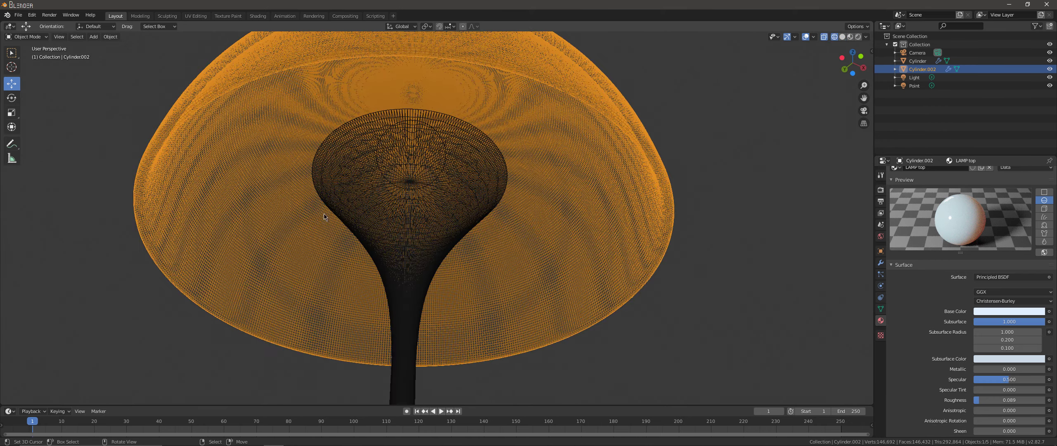
Select the point light and switch the viewport back to Rendered shading.
left_click(411, 155)
key("z")
left_click(580, 207)
scroll(581, 207, "down", 3)
key("z")
left_click(725, 225)
mouse_move(726, 224)
middle_mouse_down()
mouse_move(566, 283)
mouse_move(522, 262)
middle_mouse_up()
scroll(522, 262, "down", 4)
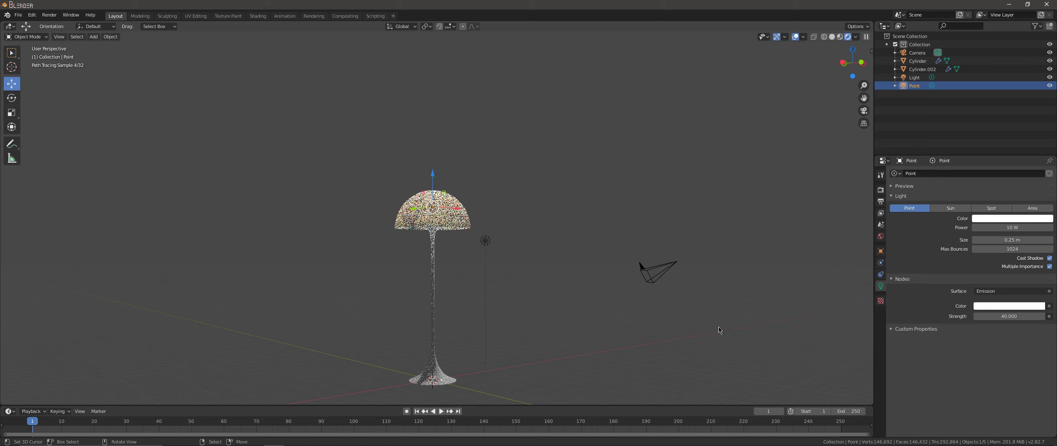
Tint the point light pale cyan (H 0.513, S 0.161).
left_click(1021, 307)
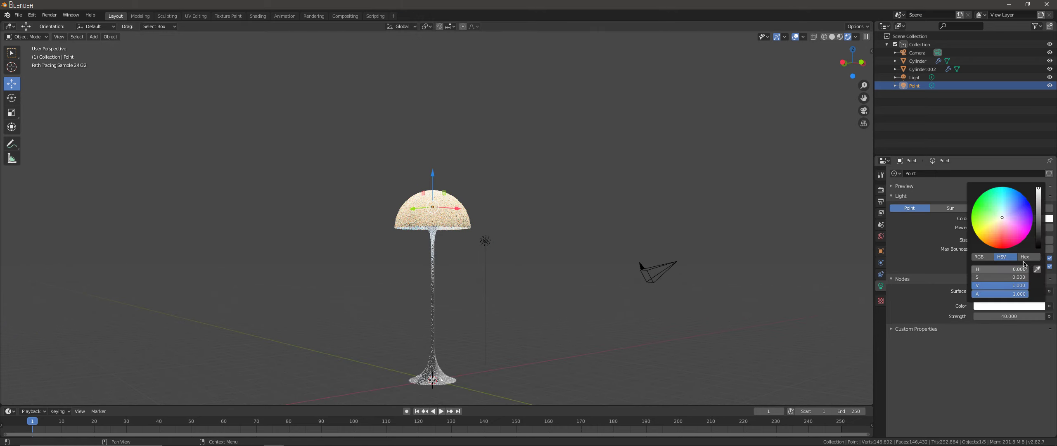
left_click(1003, 215)
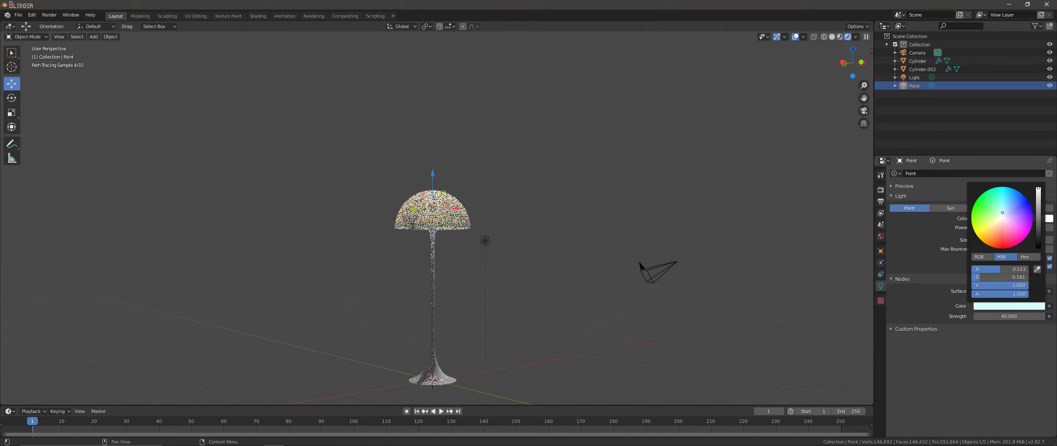
scroll(502, 237, "up", 5)
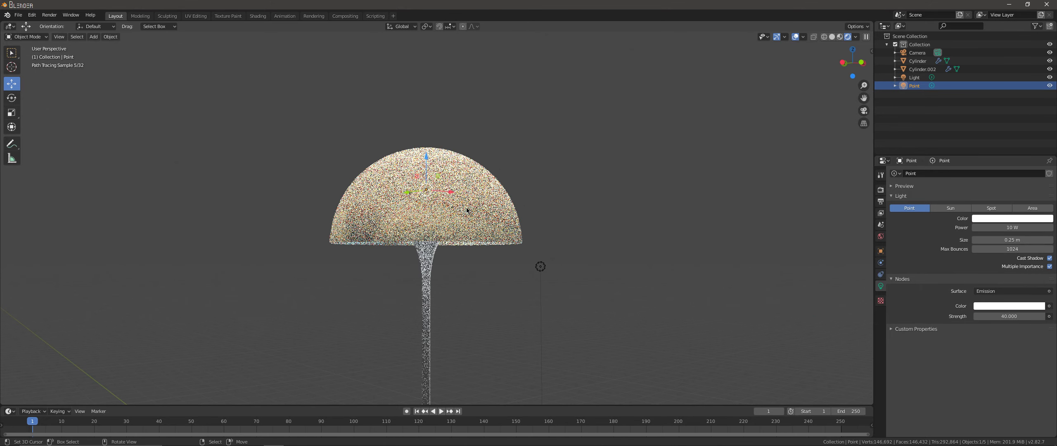
left_click(502, 237)
middle_click_drag(502, 237, 580, 300)
scroll(580, 300, "down", 3)
Add a plane at the lamp's base and scale it up into a large floor.
key("z")
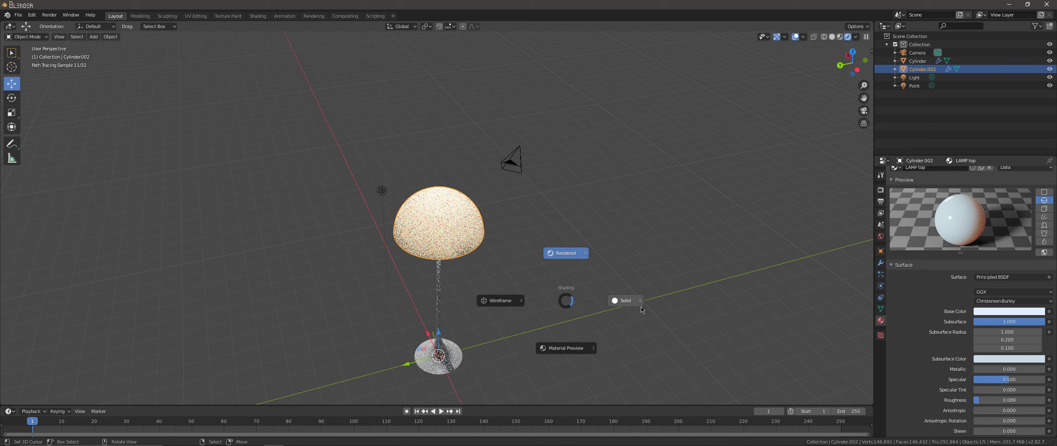
left_click(632, 300)
middle_click_drag(651, 310, 597, 264)
left_click(324, 139)
scroll(324, 140, "up", 3)
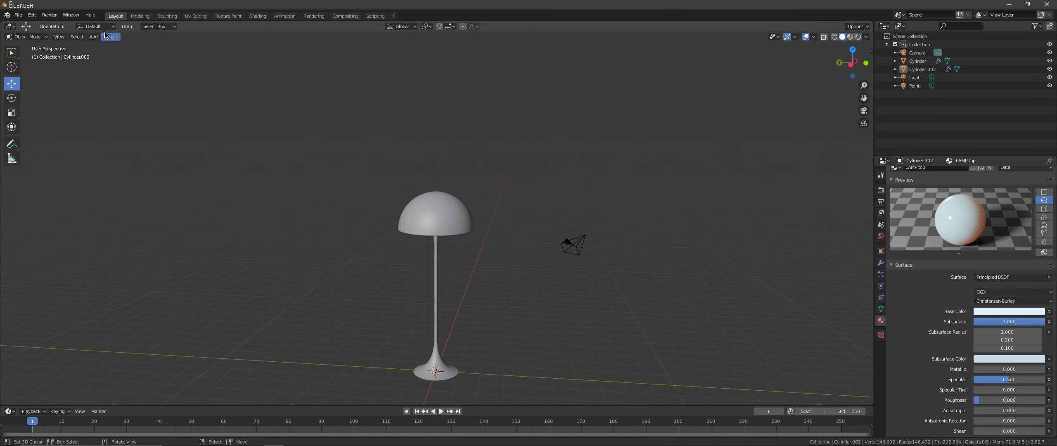
left_click(93, 36)
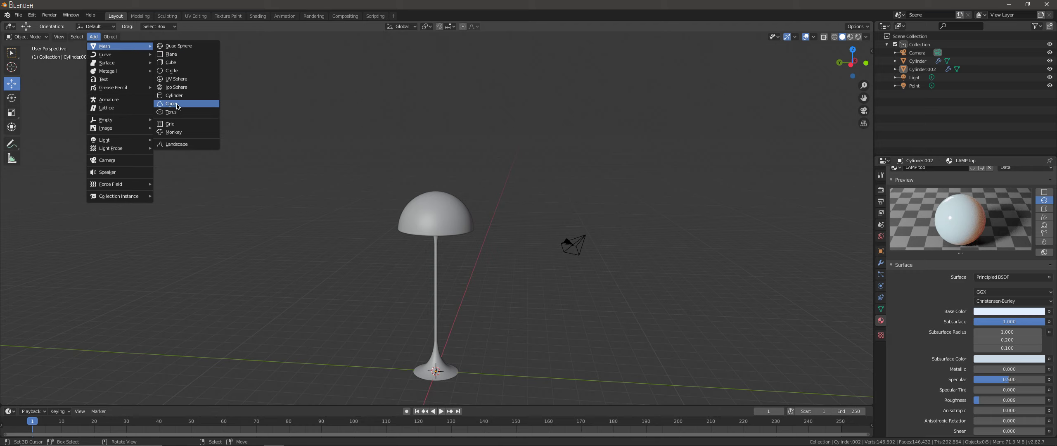
left_click(176, 55)
scroll(351, 259, "down", 2)
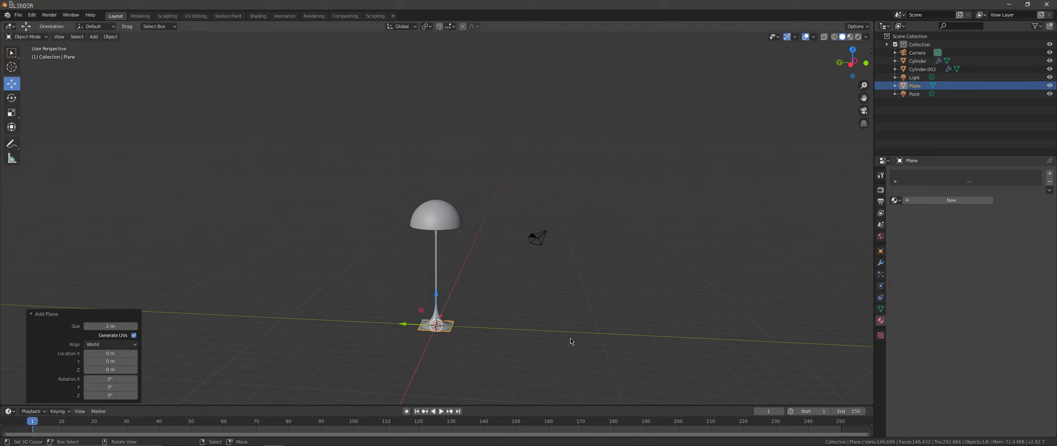
key("s")
left_click(731, 288)
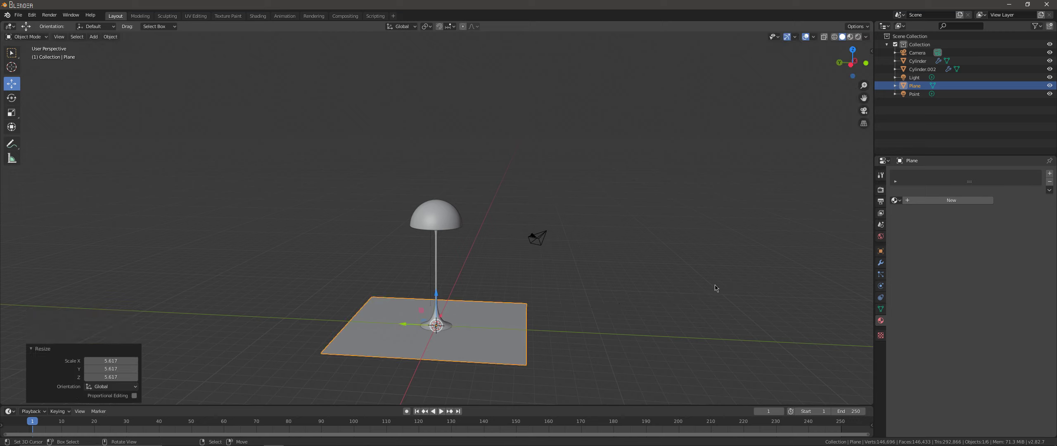
key("s")
left_click(607, 241)
Select the camera and move it to frame the lamp in camera view.
left_click(544, 240)
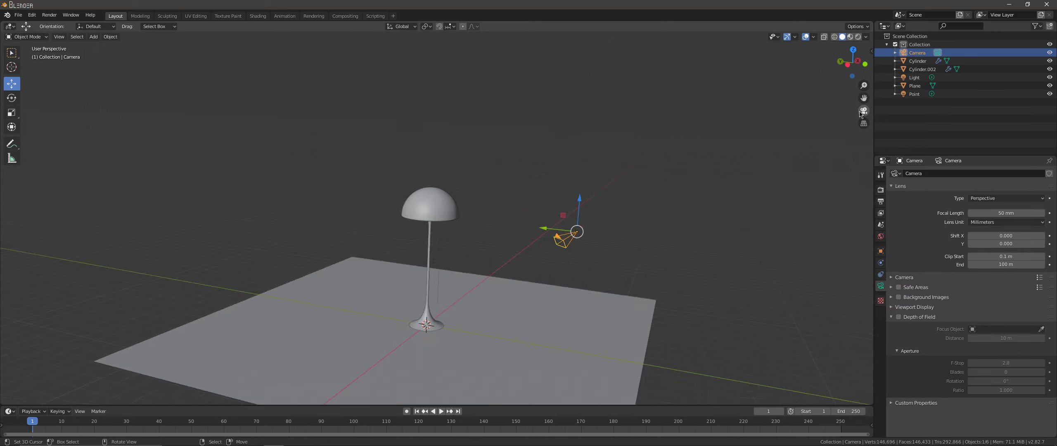
key("KP_0")
key("g")
left_click(548, 170)
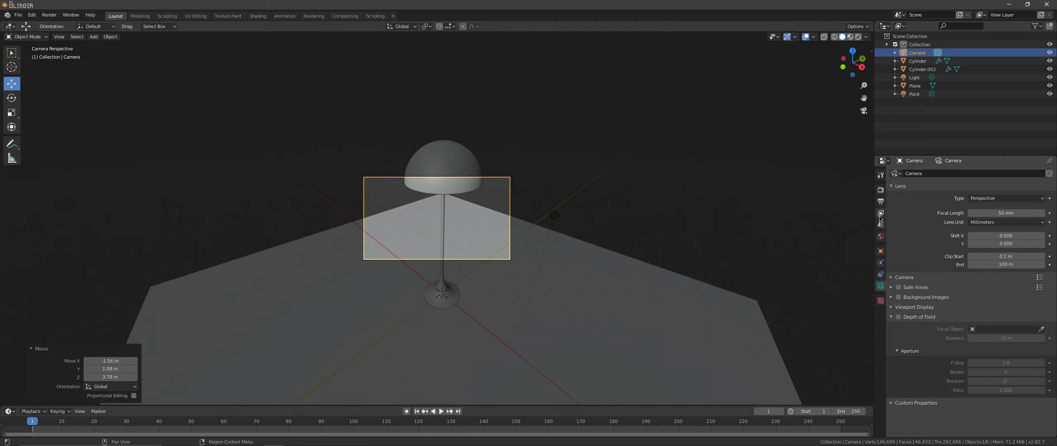
left_click(880, 251)
key("KP_0")
key("g")
left_click(600, 283)
Pull the camera back to about X 18.6, Y −16.0, Z 15.5 and preview rendered.
key("KP_0")
key("g")
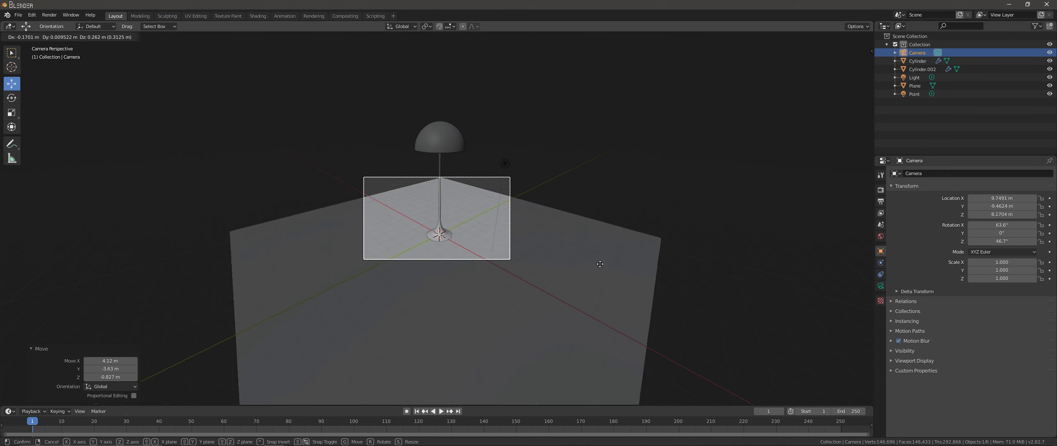
left_click(594, 153)
key("KP_0")
left_click(514, 320)
key("KP_0")
key("g")
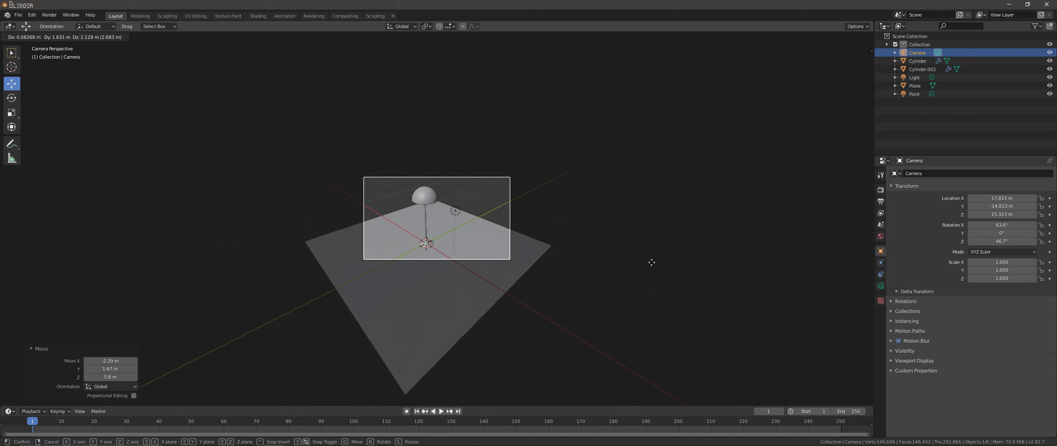
left_click(594, 260)
key("Home")
key("z")
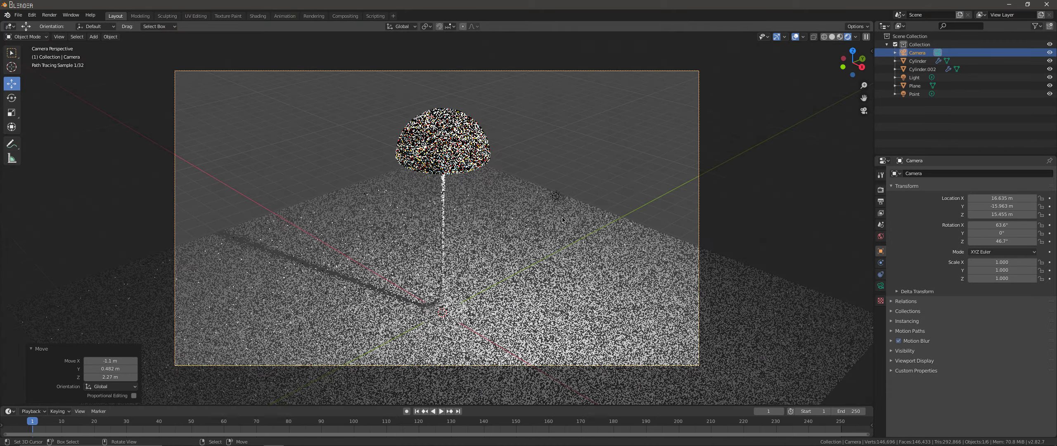
left_click(556, 196)
scroll(554, 300, "up", 2)
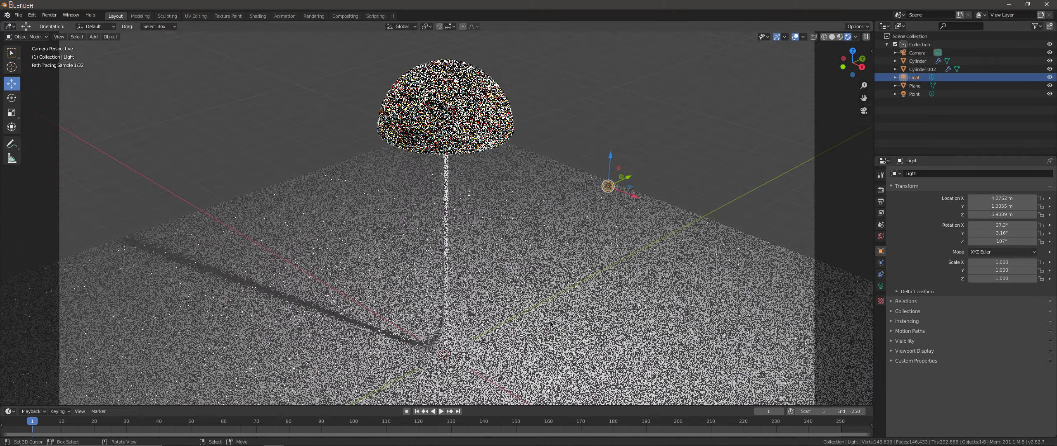
Reposition the light and give the floor plane a new darker grey material.
key("g")
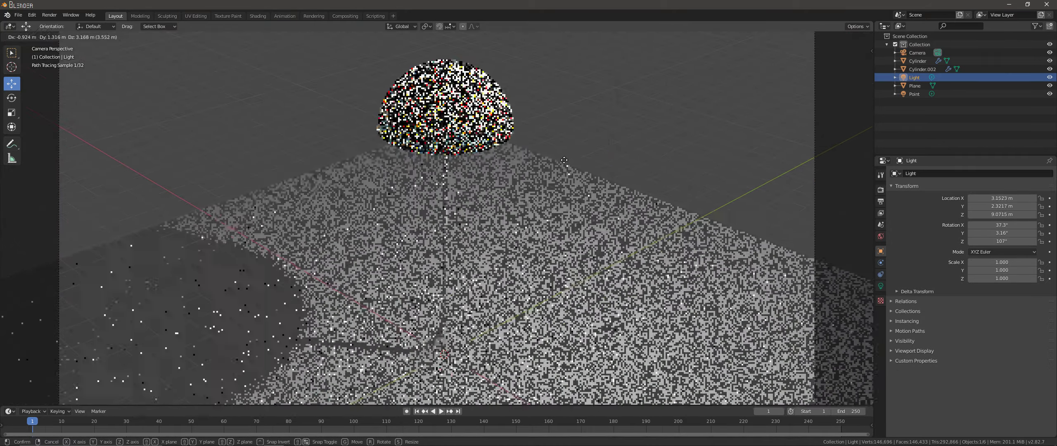
left_click(564, 161)
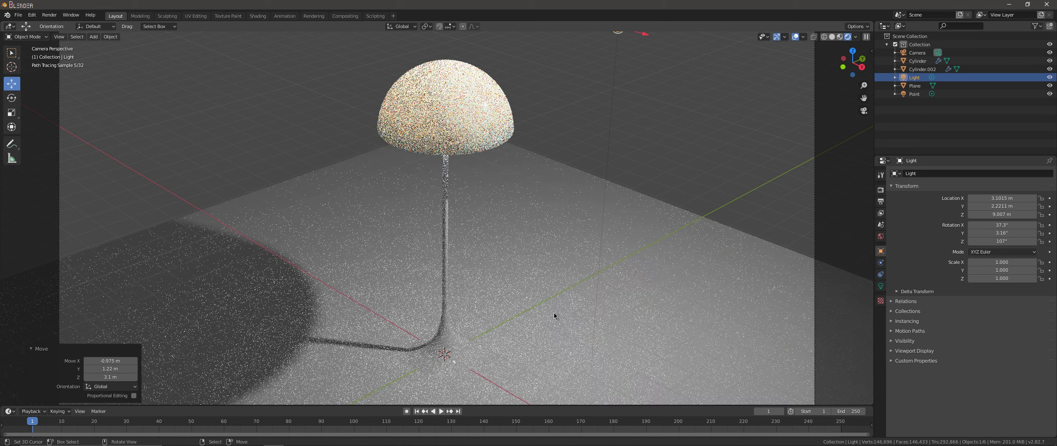
left_click(554, 312)
left_click(881, 323)
left_click(924, 201)
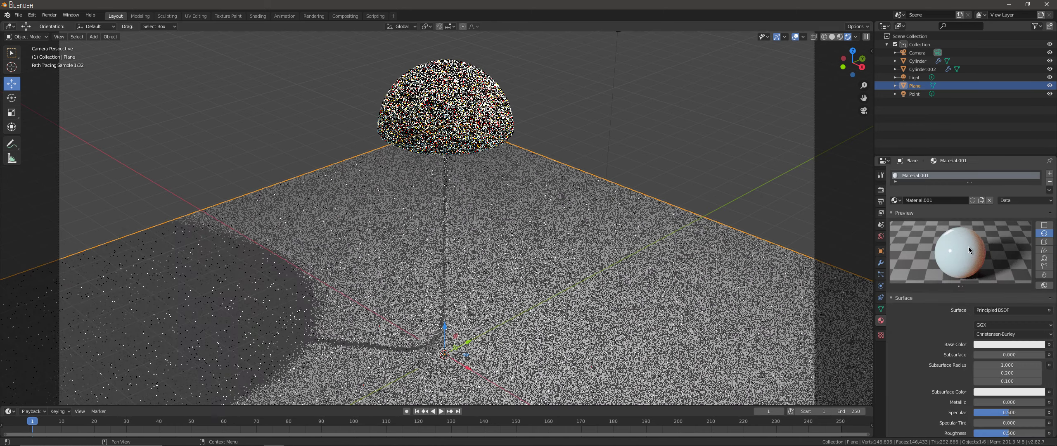
left_click(996, 348)
left_click(1039, 262)
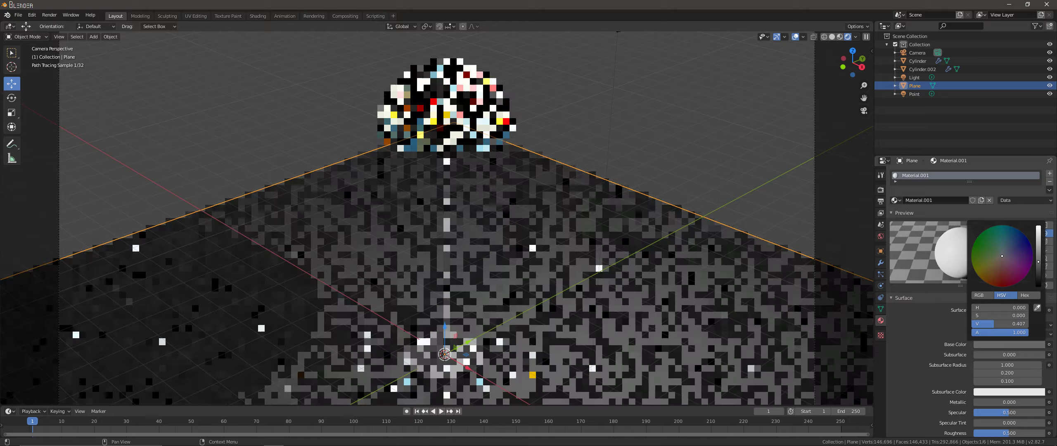
left_click(714, 161)
In solid shading, move the floor plane down beneath the lamp base.
middle_click_drag(714, 160, 540, 104)
scroll(540, 104, "down", 3)
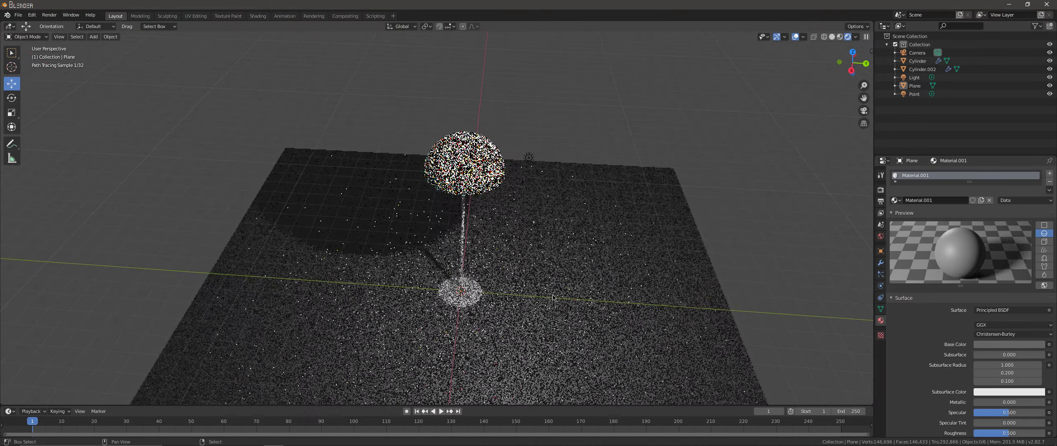
scroll(559, 203, "up", 8)
scroll(559, 202, "up", 3)
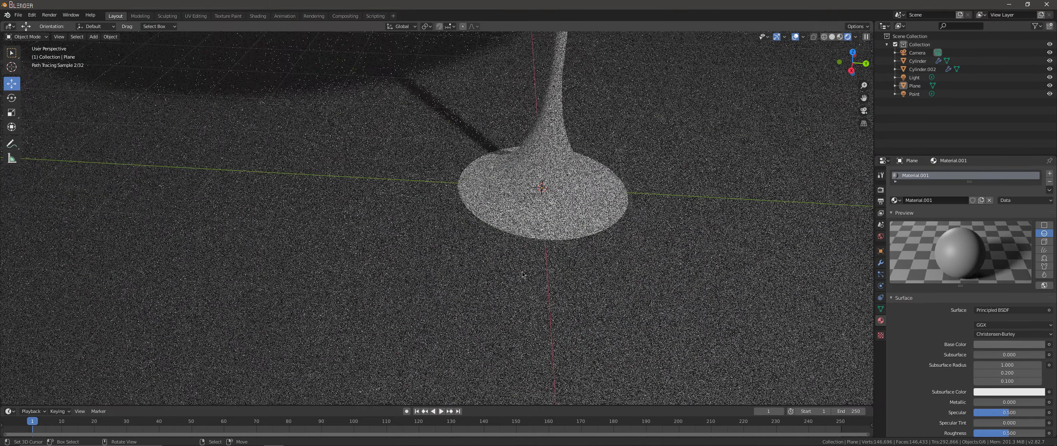
key("z")
left_click(573, 272)
middle_click_drag(573, 274, 565, 262)
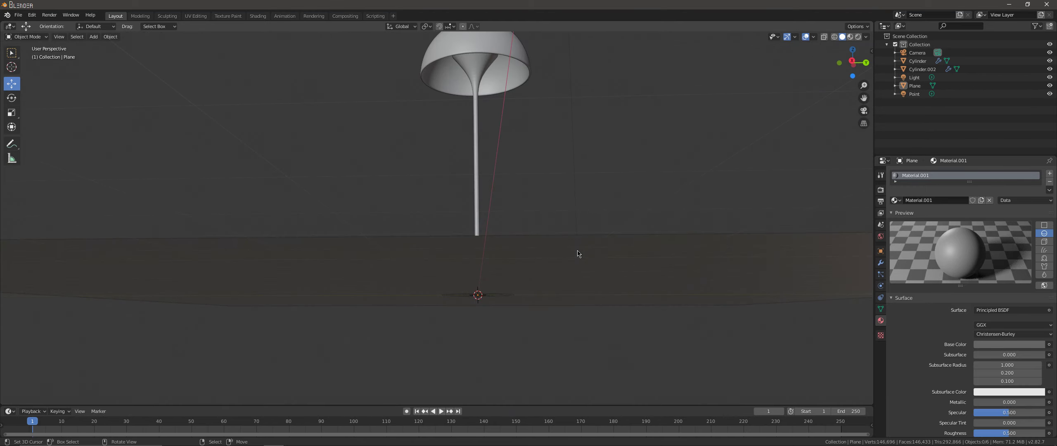
left_click(567, 278)
scroll(567, 278, "up", 3)
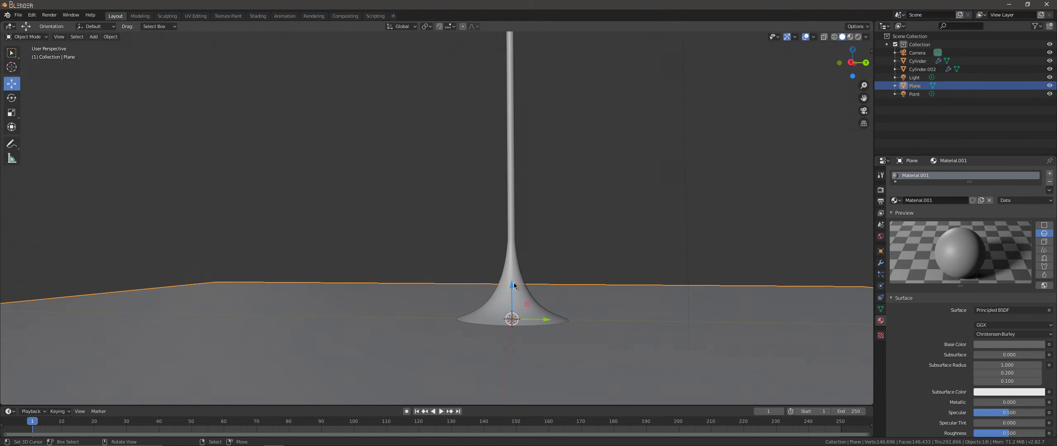
key("g")
left_click(513, 283)
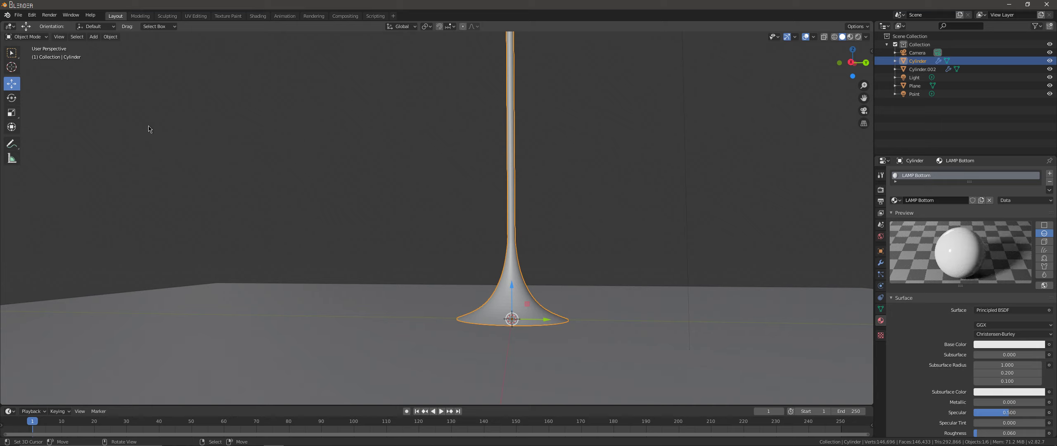
From a level side view, fine-tune the plane's height so the lamp base rests on it.
mouse_move(62, 71)
middle_mouse_down()
mouse_move(169, 135)
mouse_move(195, 184)
mouse_move(278, 206)
middle_mouse_up()
scroll(279, 206, "down", 5)
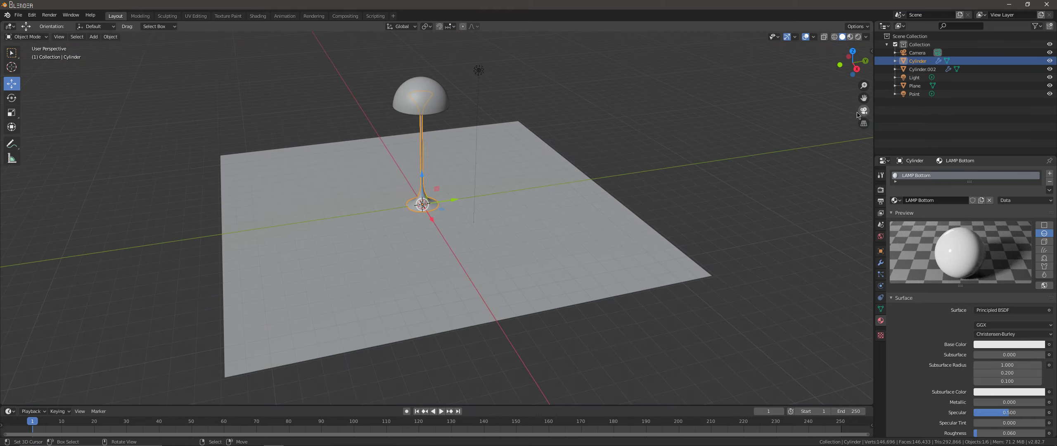
scroll(491, 251, "up", 6)
scroll(491, 251, "up", 1)
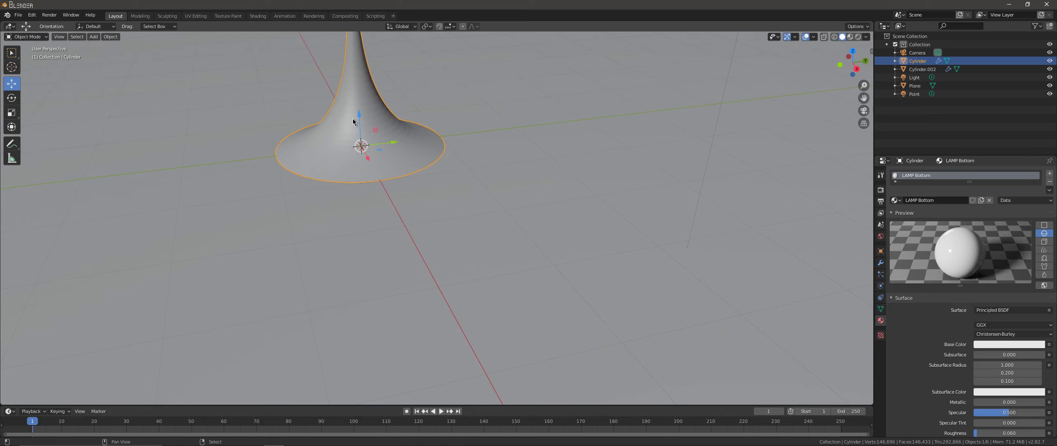
left_click(399, 175)
left_click_drag(360, 134, 357, 128)
key("ctrl+z")
key("ctrl+z")
Apply Shade Smooth to the lamp base and return to the camera view.
left_click(110, 38)
left_click(166, 204)
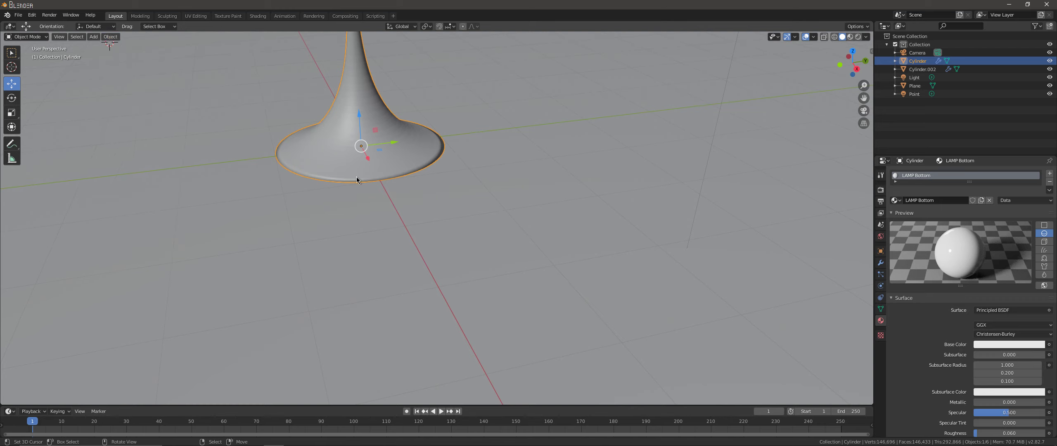
left_click(439, 187)
key("KP_Decimal")
left_click(864, 110)
left_click(448, 135)
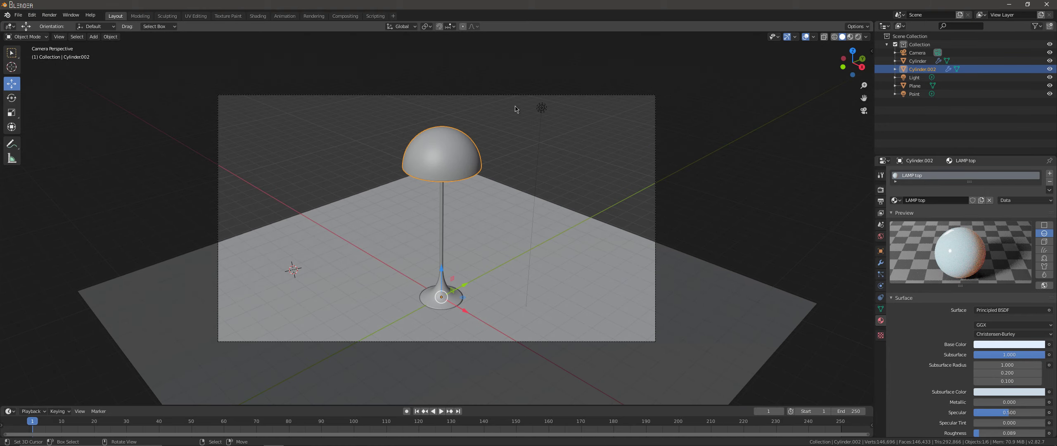
In rendered view, enable light nodes and set the light's size to 0.51 m.
left_click(540, 109)
scroll(535, 143, "up", 1)
left_click(858, 37)
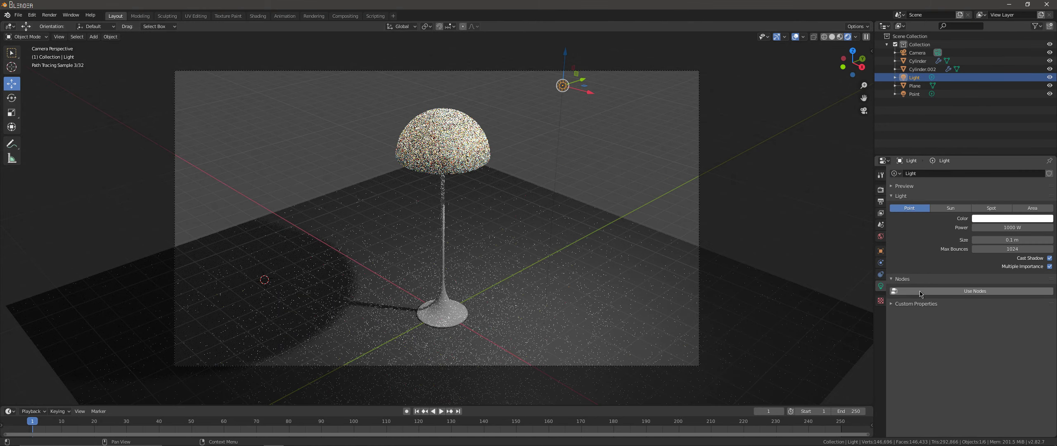
left_click(952, 291)
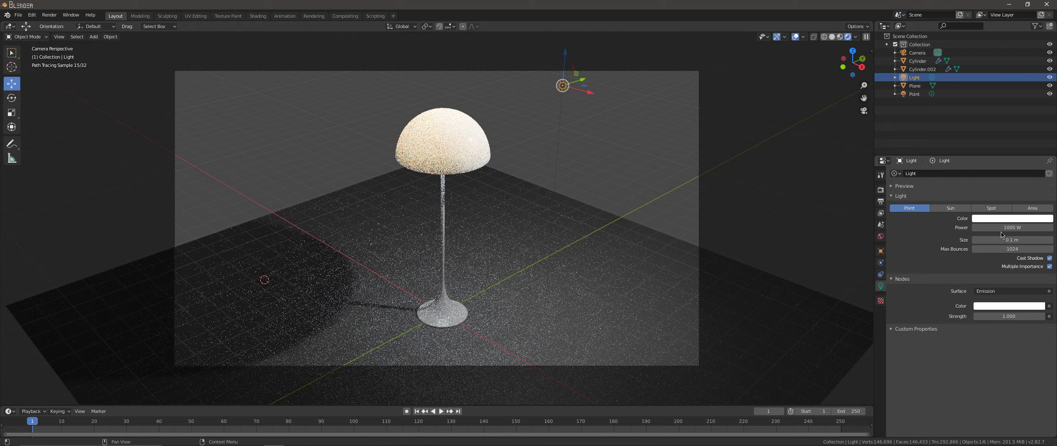
left_click_drag(1000, 241, 1028, 240)
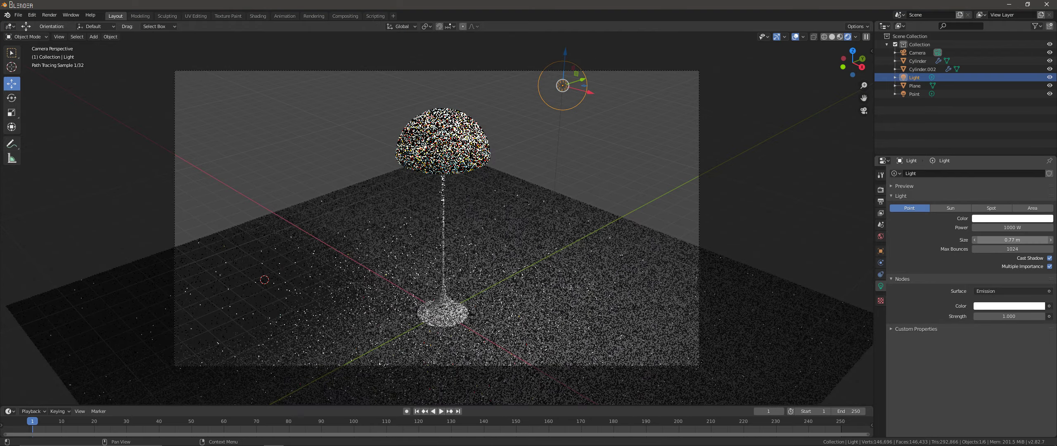
left_click_drag(1028, 240, 1017, 240)
left_click(880, 190)
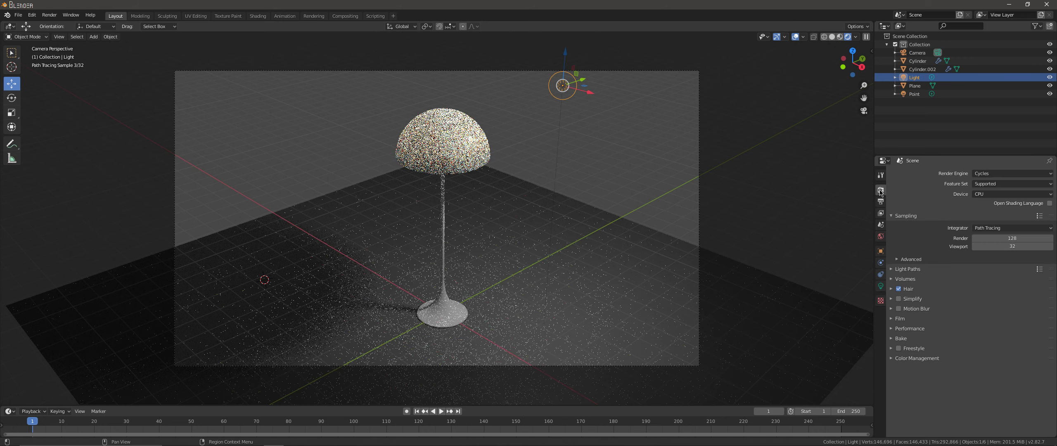
Browse the performance, film, output, world, scene and view layer panels, then return to Render properties.
left_click(905, 332)
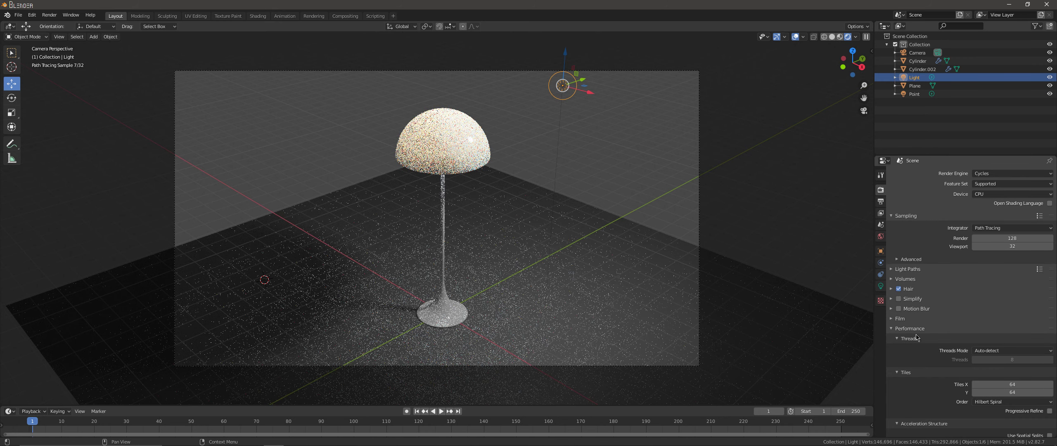
left_click(899, 317)
scroll(893, 289, "down", 5)
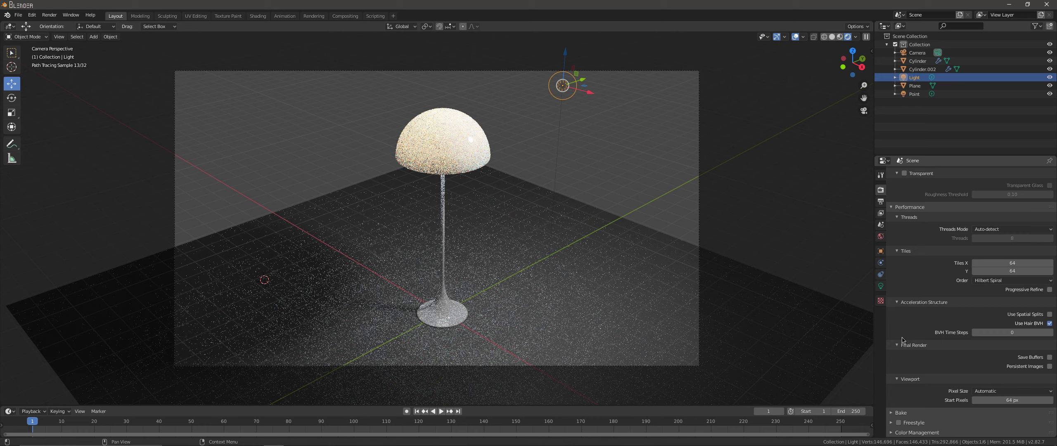
scroll(891, 231, "up", 6)
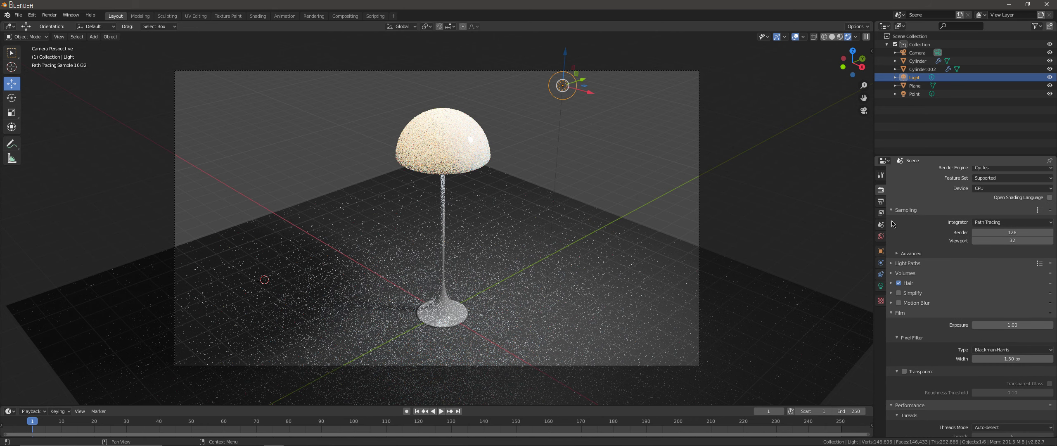
left_click(881, 202)
left_click(881, 236)
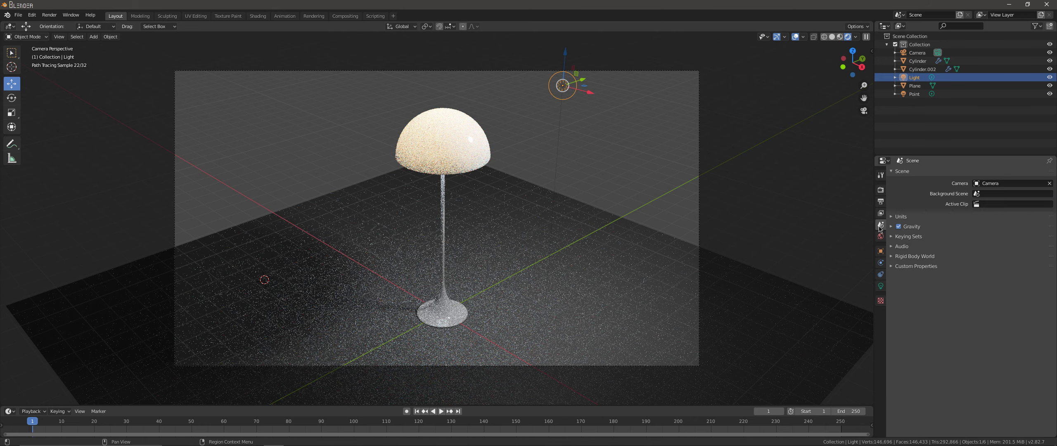
left_click(881, 225)
left_click(881, 213)
scroll(903, 292, "down", 3)
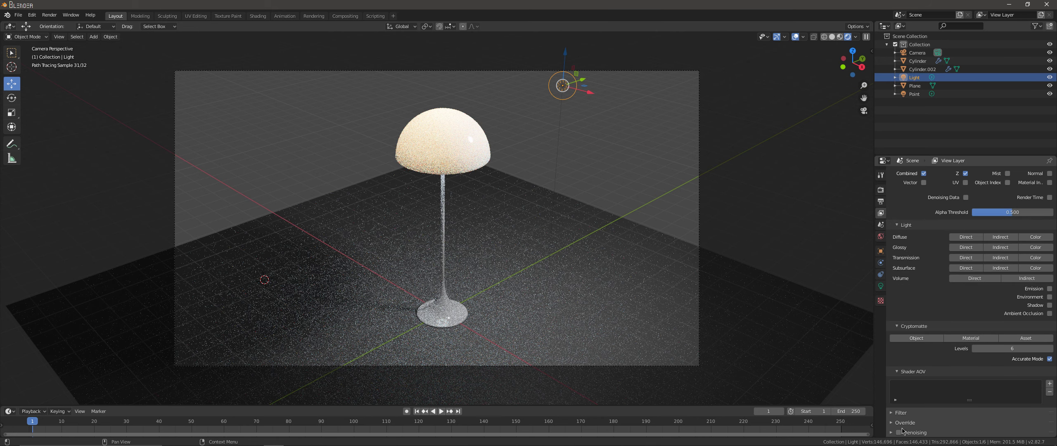
left_click(880, 189)
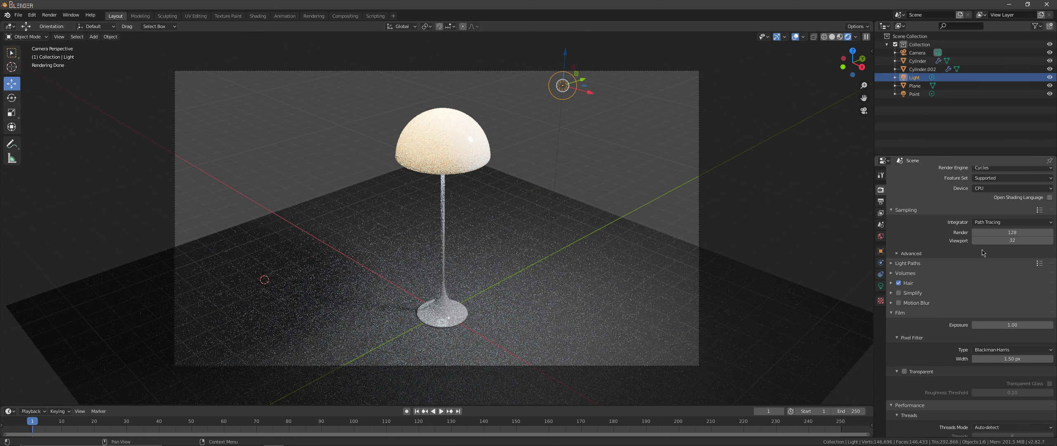
Set render samples to 200 and start a render.
type("0\\")
key("Return")
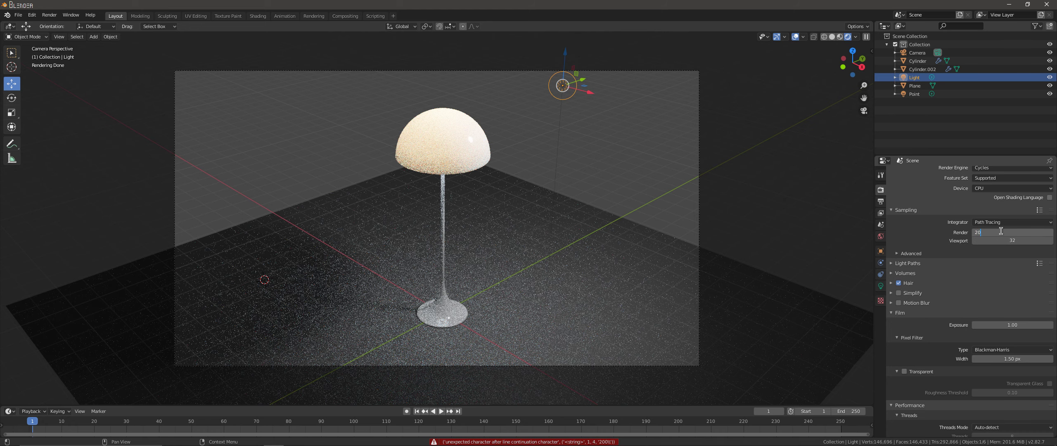
key("F12")
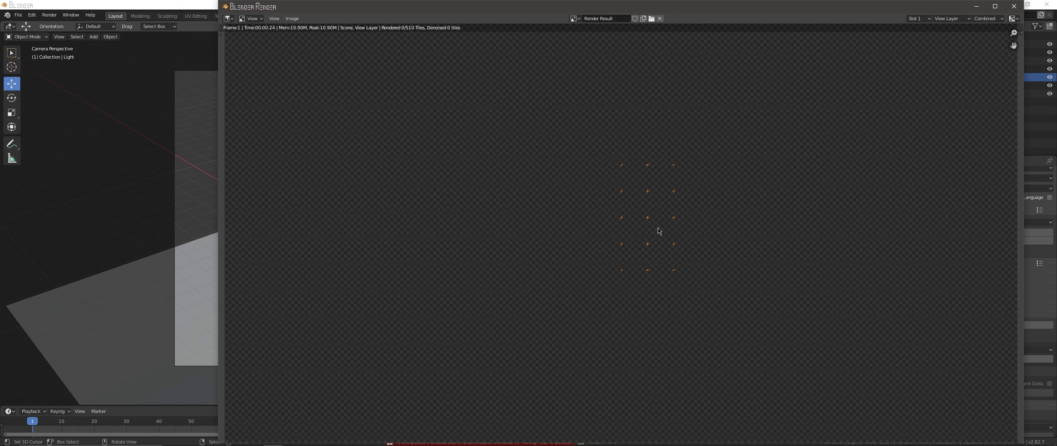
Close the render window and switch the render device to GPU Compute.
left_click(197, 8)
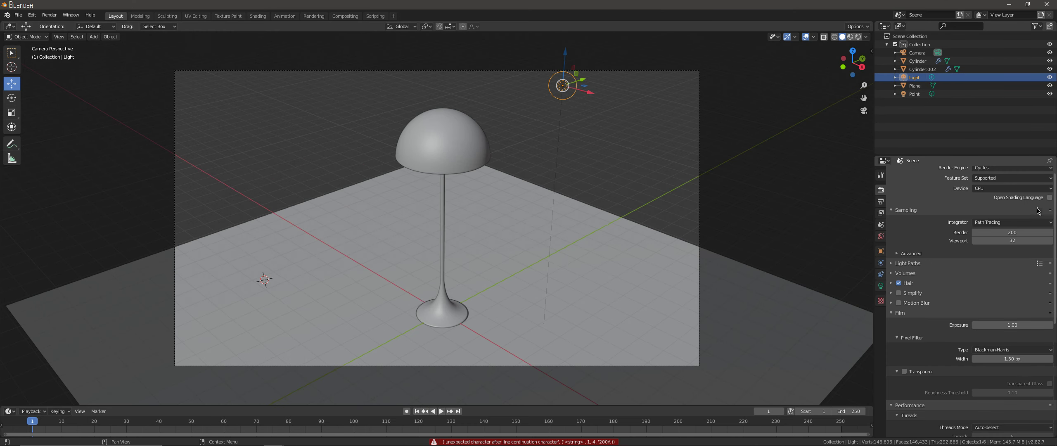
scroll(956, 193, "up", 1)
left_click(979, 194)
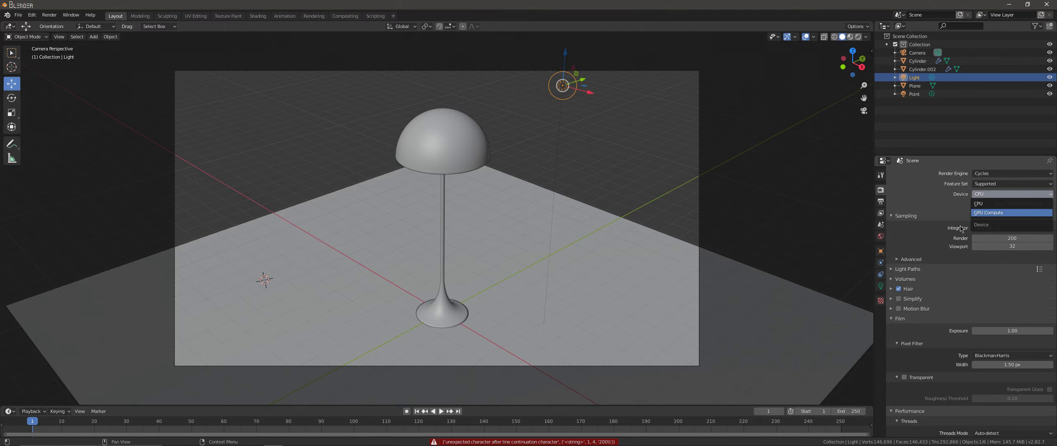
left_click(990, 213)
Preview the lamp in Rendered shading, then return to solid shading and the camera view.
middle_click_drag(549, 231, 497, 234)
key("z")
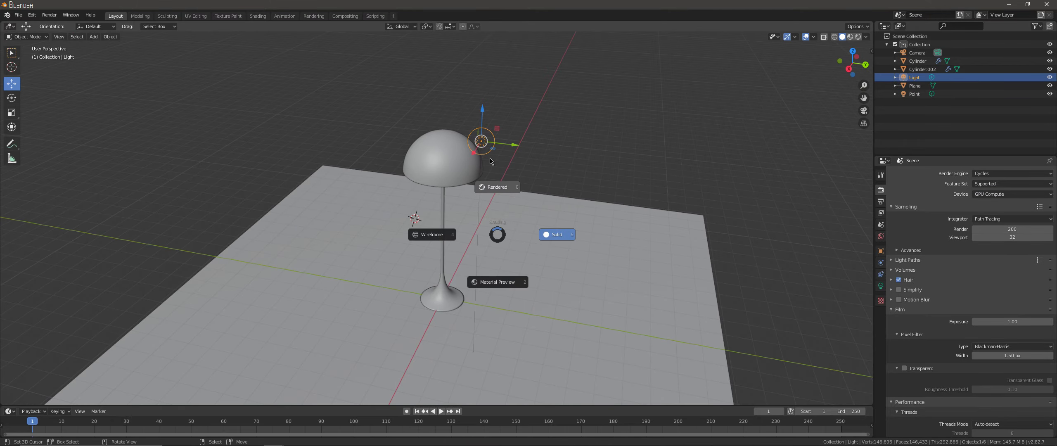
left_click(490, 161)
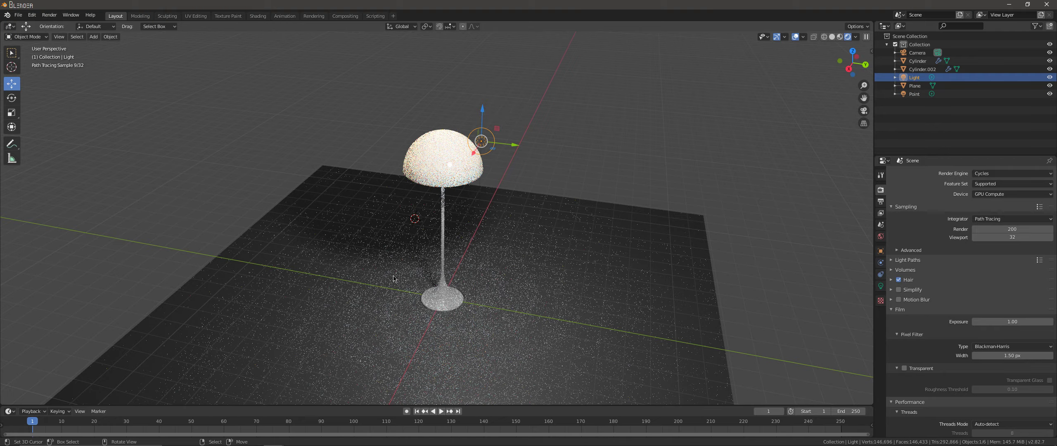
middle_click_drag(490, 217, 506, 281)
scroll(506, 281, "up", 5)
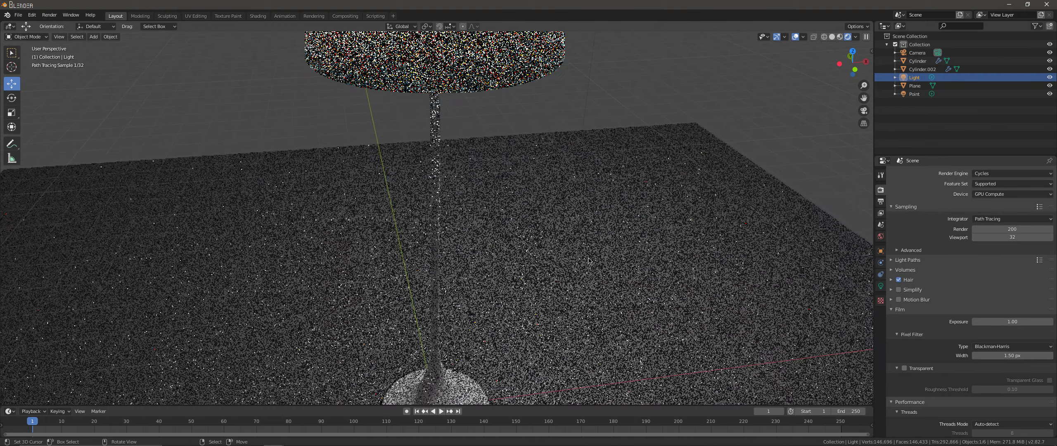
scroll(590, 259, "down", 4)
key("z")
left_click(692, 255)
key("KP_0")
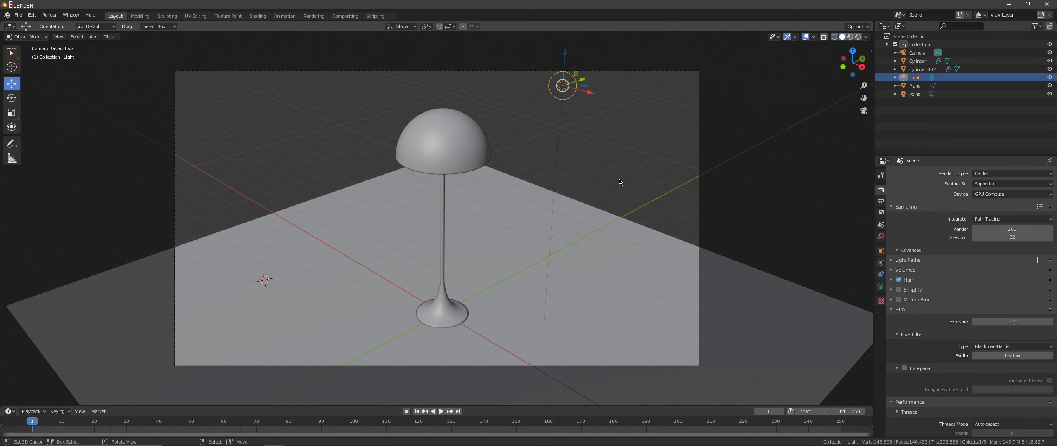
Set the tile size to 256 and start the final render.
scroll(910, 341, "down", 4)
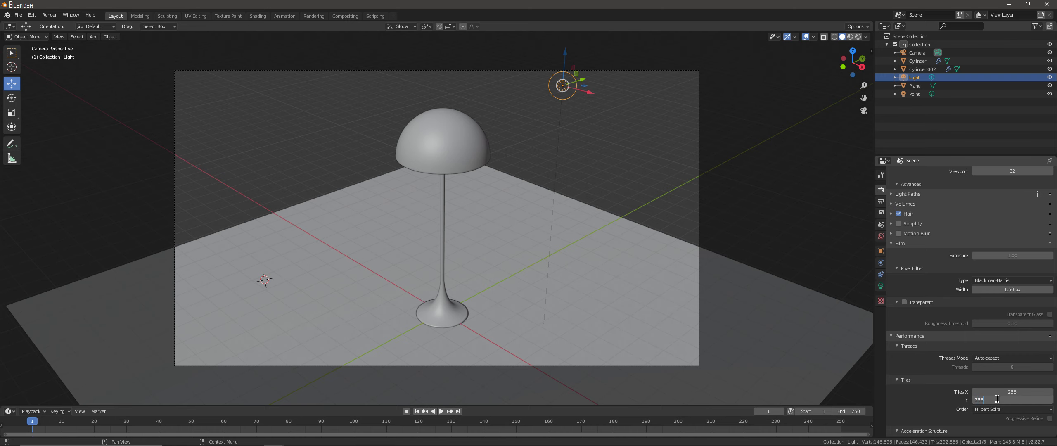
key("Return")
key("F12")
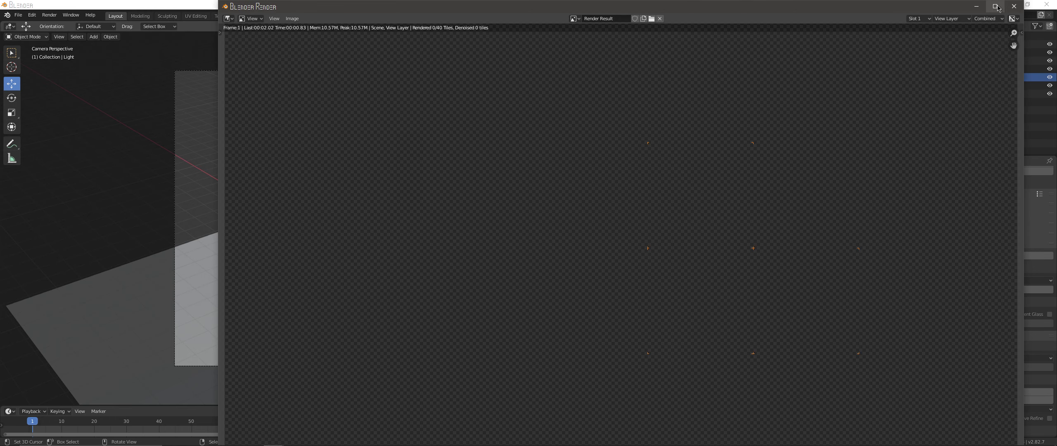
Maximize the render window, watch all 40 tiles finish, close it, and orbit under the shade.
left_click(995, 7)
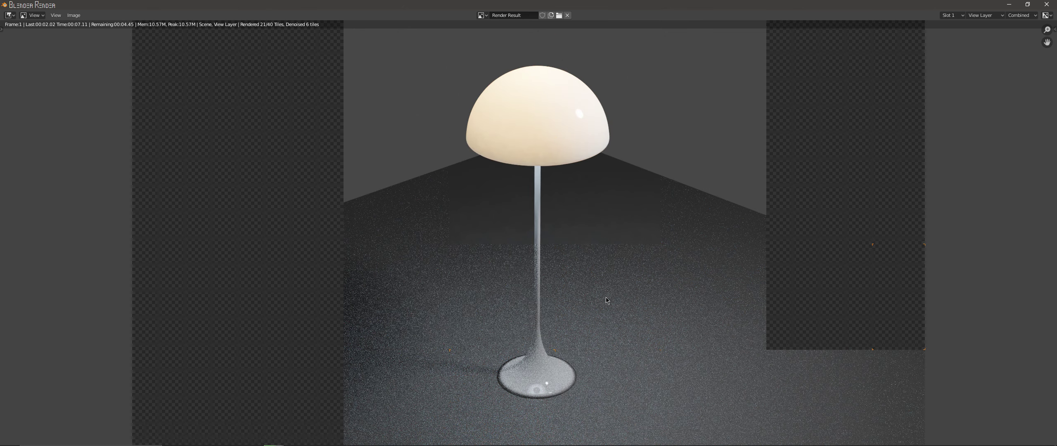
scroll(611, 299, "down", 2)
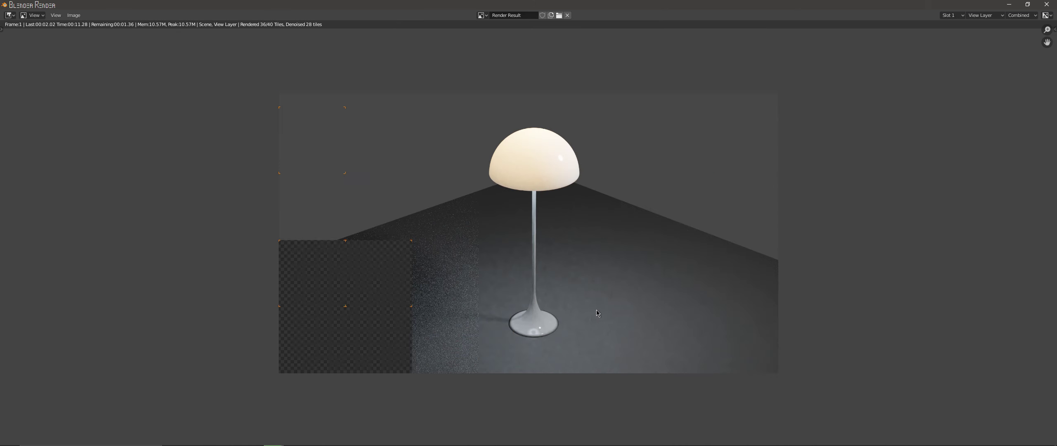
scroll(591, 308, "up", 2)
scroll(591, 308, "up", 1)
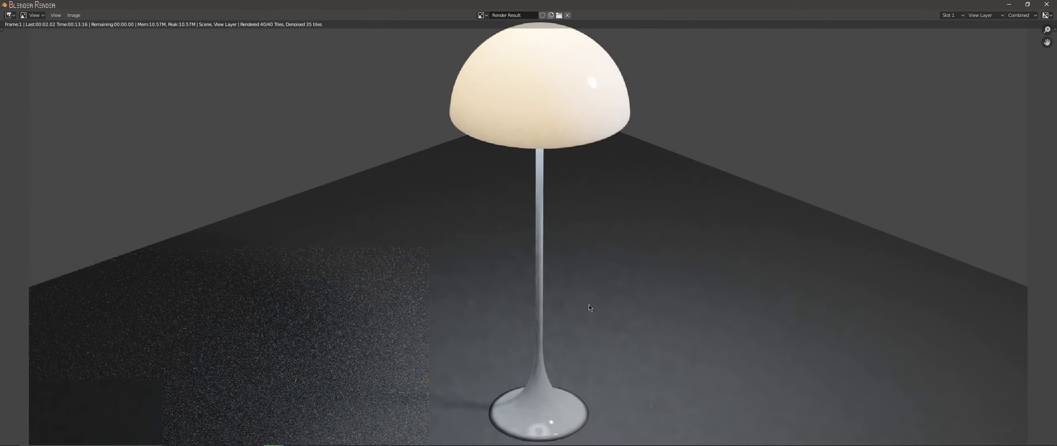
scroll(590, 307, "down", 2)
scroll(590, 305, "down", 1)
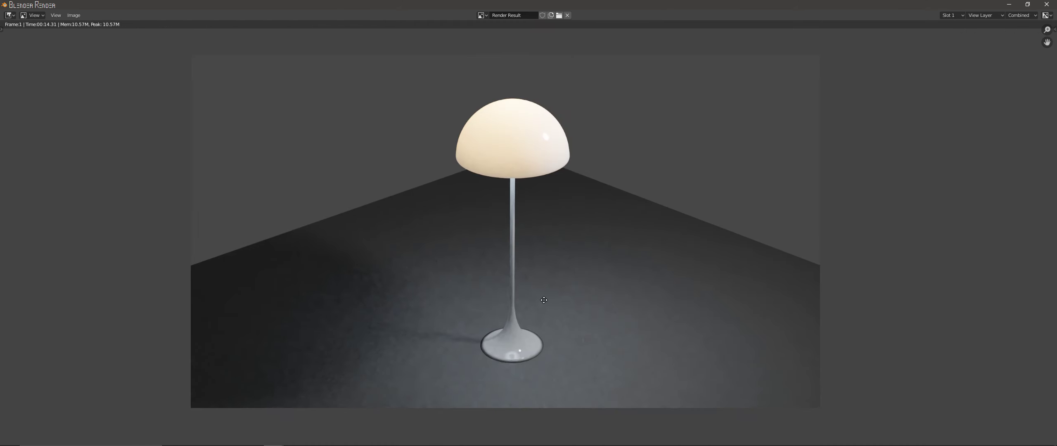
scroll(590, 306, "up", 2)
key("Escape")
mouse_move(549, 303)
middle_mouse_down()
mouse_move(557, 231)
mouse_move(530, 194)
mouse_move(511, 326)
mouse_move(479, 248)
middle_mouse_up()
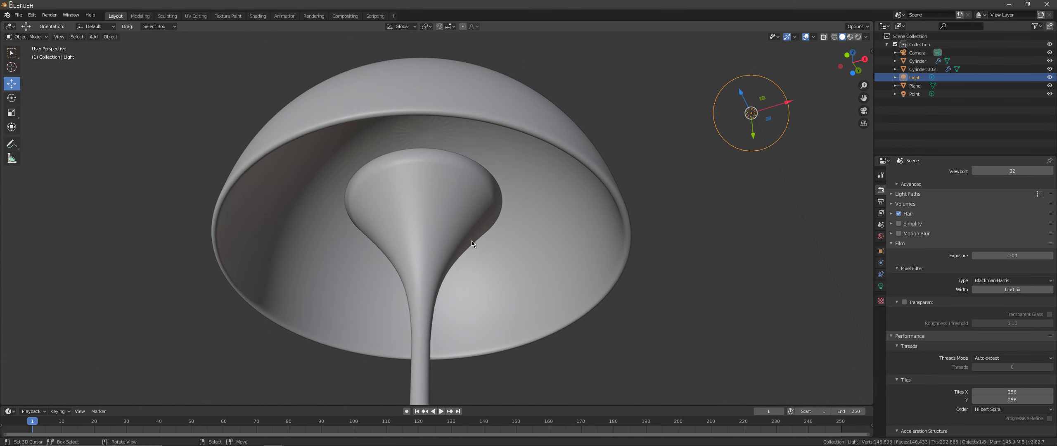
Switch to wireframe shading and select the stem to inspect its LAMP Bottom material.
key("shift+z")
left_click(429, 189)
left_click(881, 321)
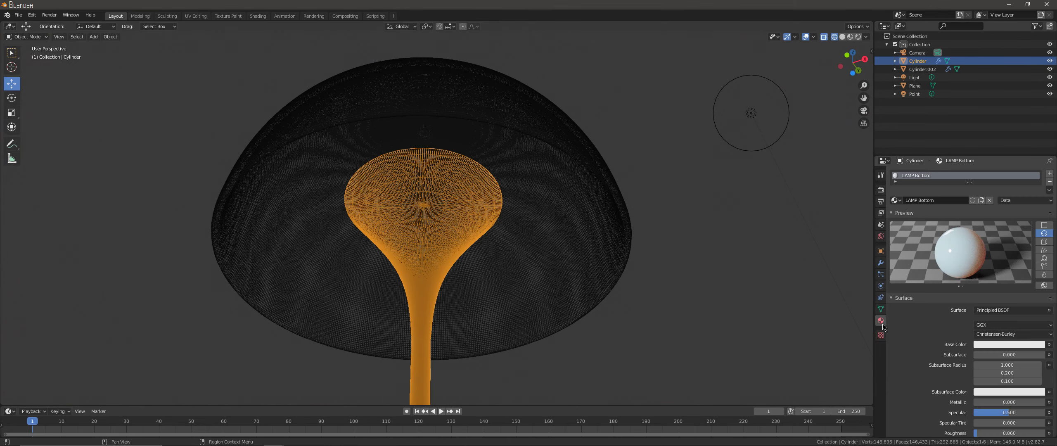
middle_click_drag(599, 290, 578, 306)
Select the point light inside the shade and tint its colour to H 1.0, S 0.003.
left_click(431, 139)
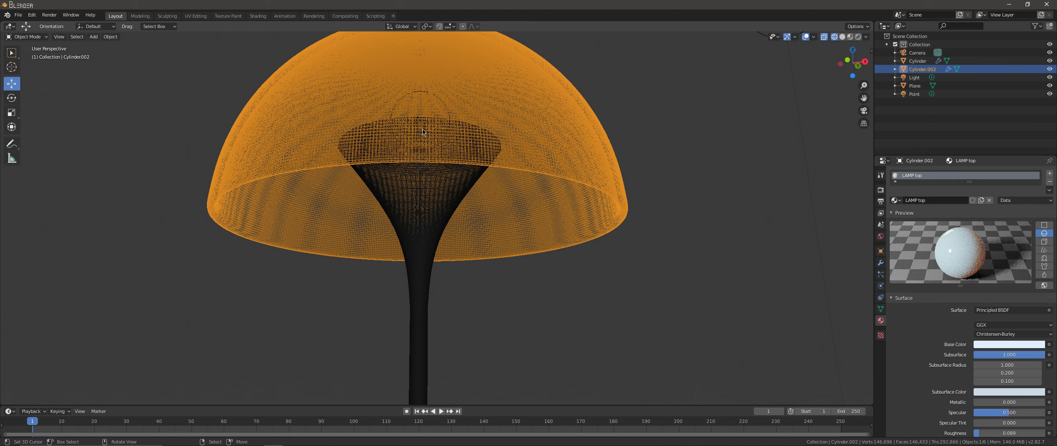
left_click(424, 132)
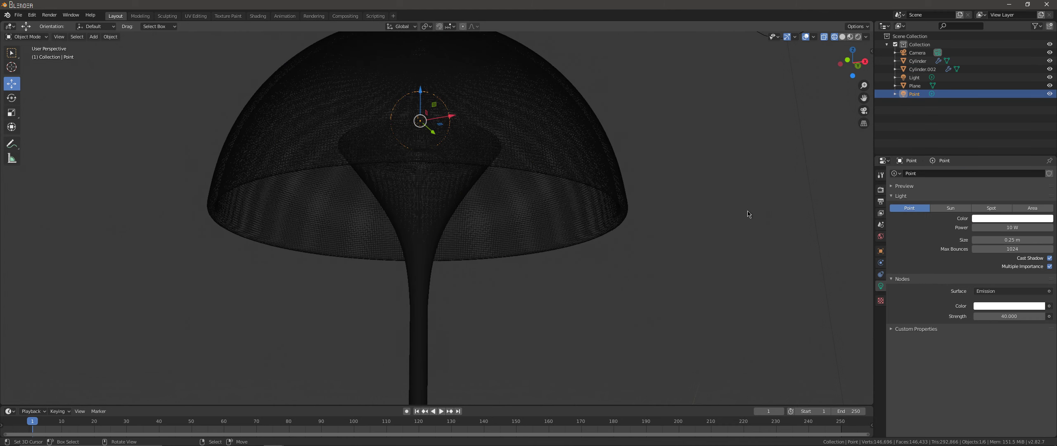
left_click(996, 306)
left_click(1003, 220)
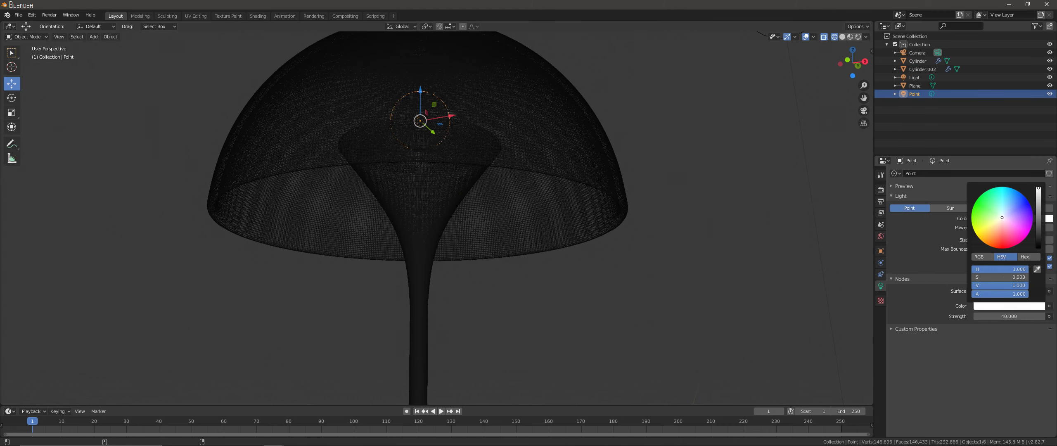
scroll(649, 313, "down", 2)
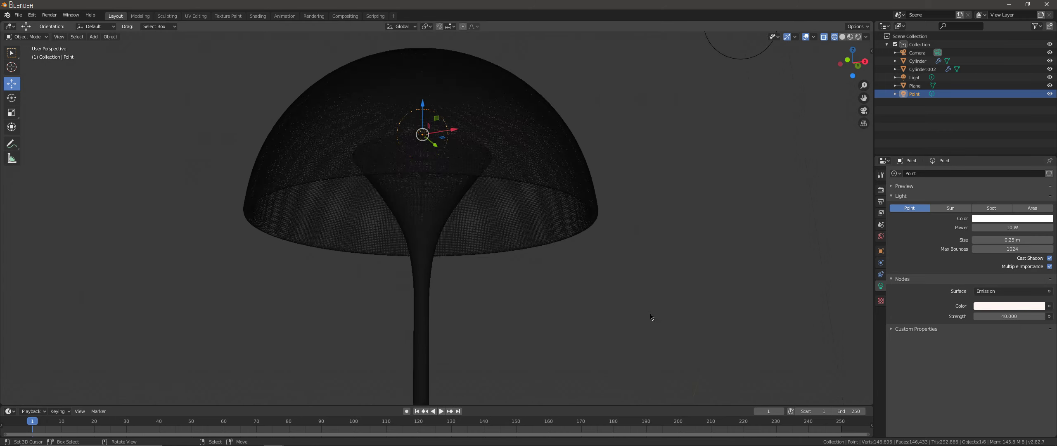
scroll(540, 293, "down", 3)
Reselect the lamp stem cylinder.
left_click(433, 213)
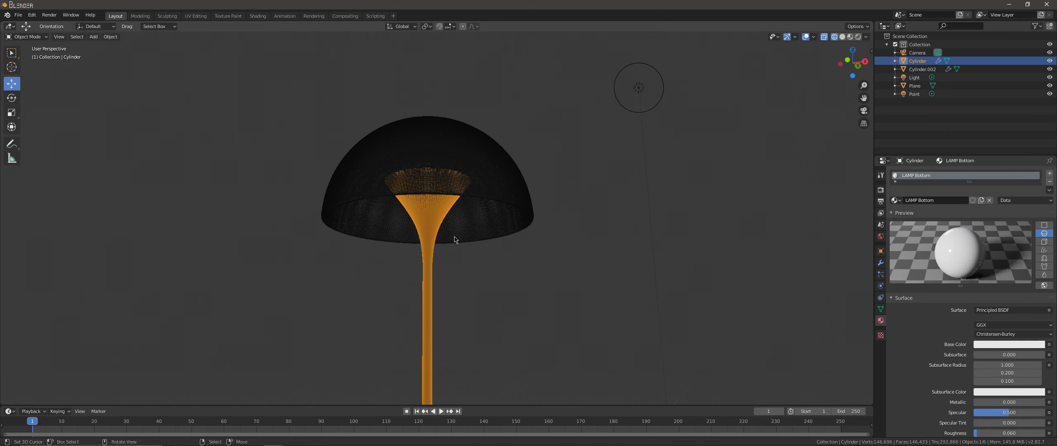
scroll(433, 213, "up", 3)
left_click(19, 36)
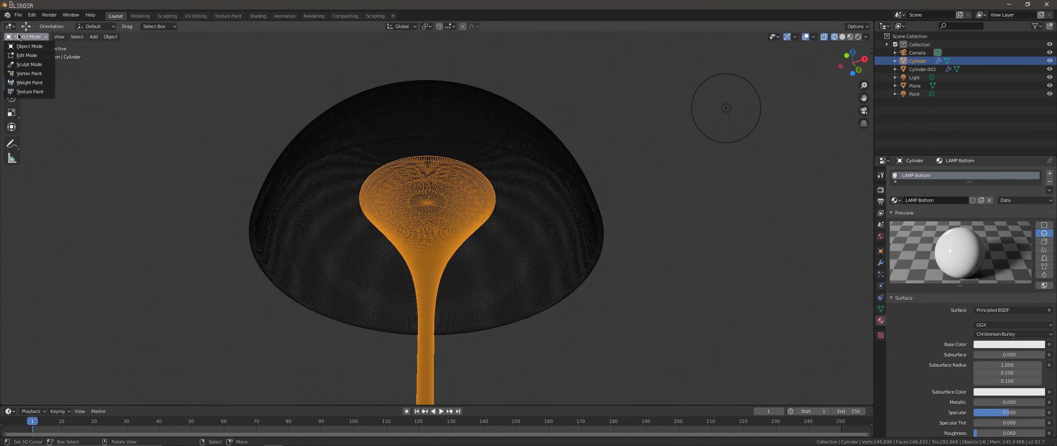
In Edit Mode, give one stem vertex ring full crease and scale it up.
left_click(26, 55)
middle_click_drag(459, 289, 473, 301)
key("alt+a")
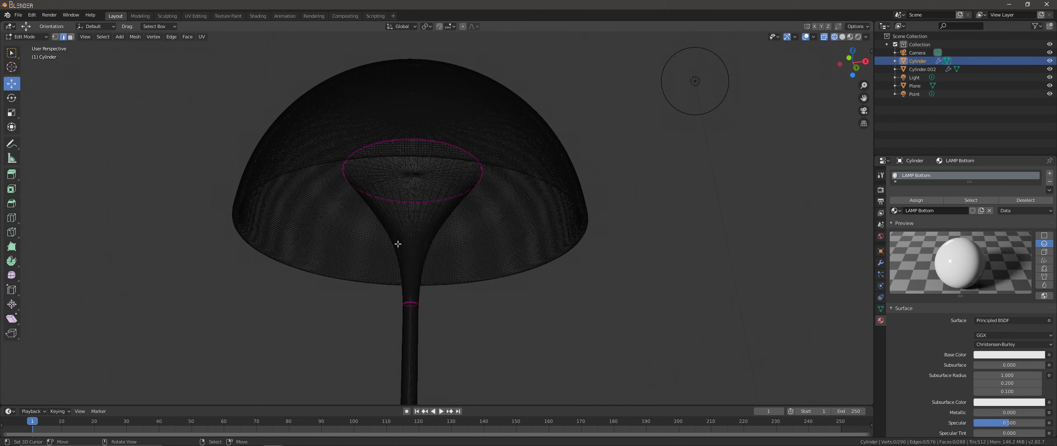
left_click_drag(359, 260, 464, 233)
key("shift+e")
left_click(598, 278)
middle_click_drag(598, 278, 528, 283)
key("s")
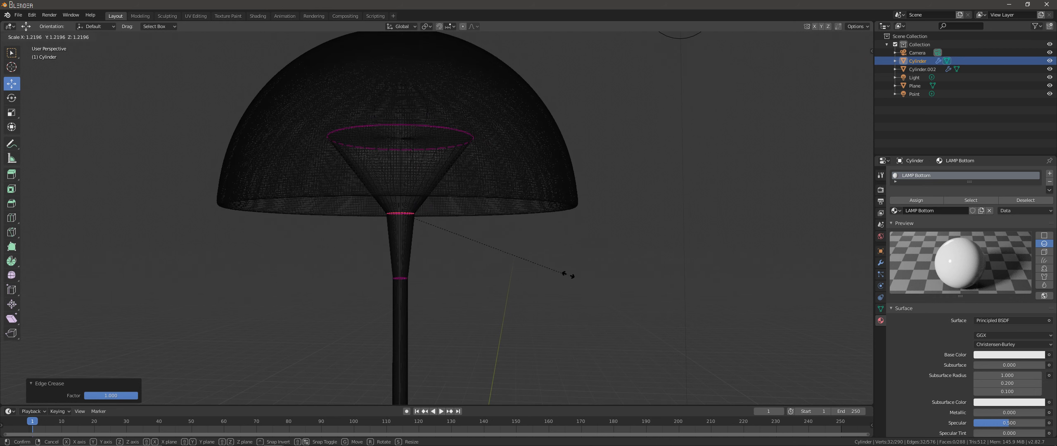
left_click(666, 257)
scroll(432, 271, "up", 2)
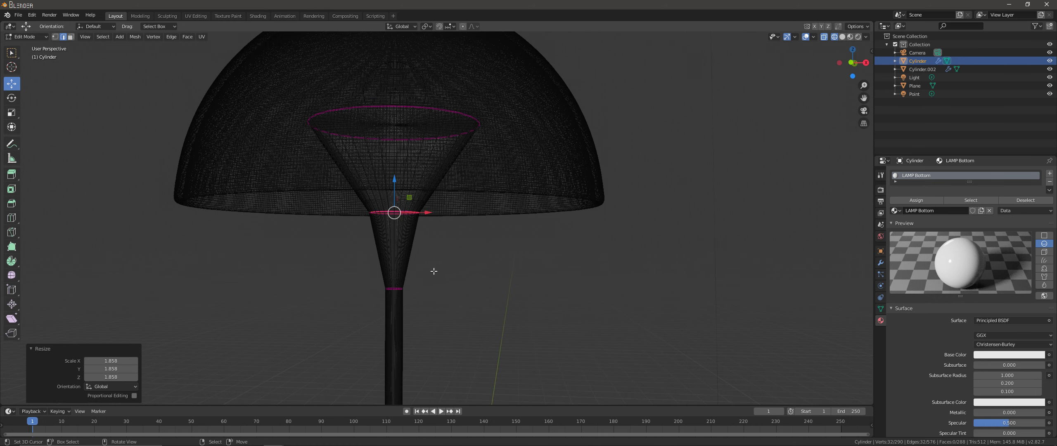
Add a loop cut scaled to 0.677, then a second loop cut on the cone.
left_click(12, 217)
left_click(407, 255)
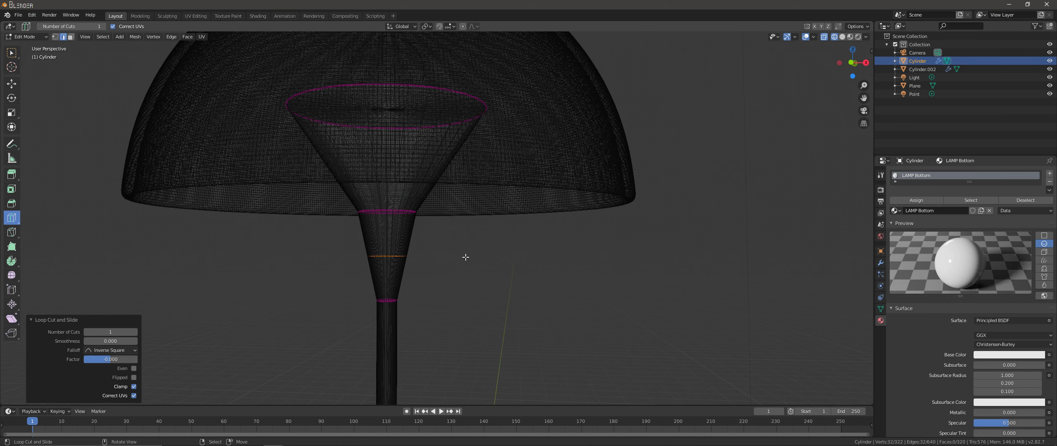
key("s")
left_click(439, 259)
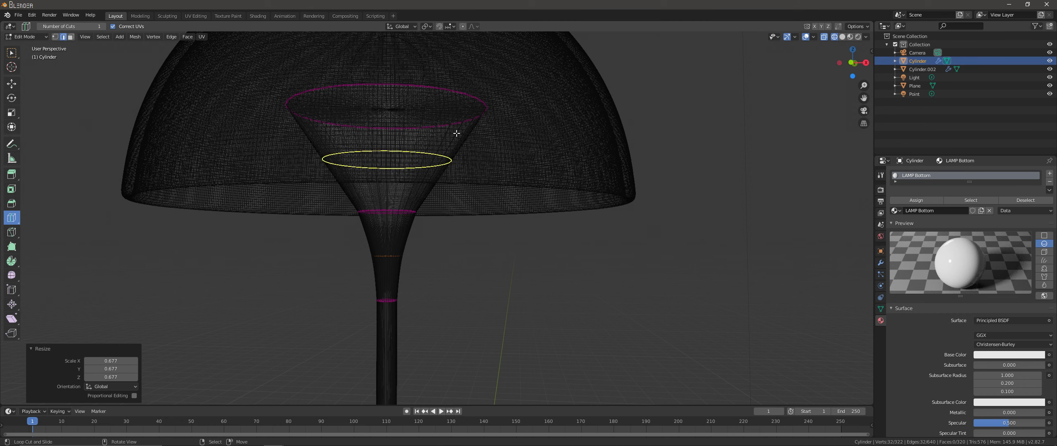
left_click(445, 144)
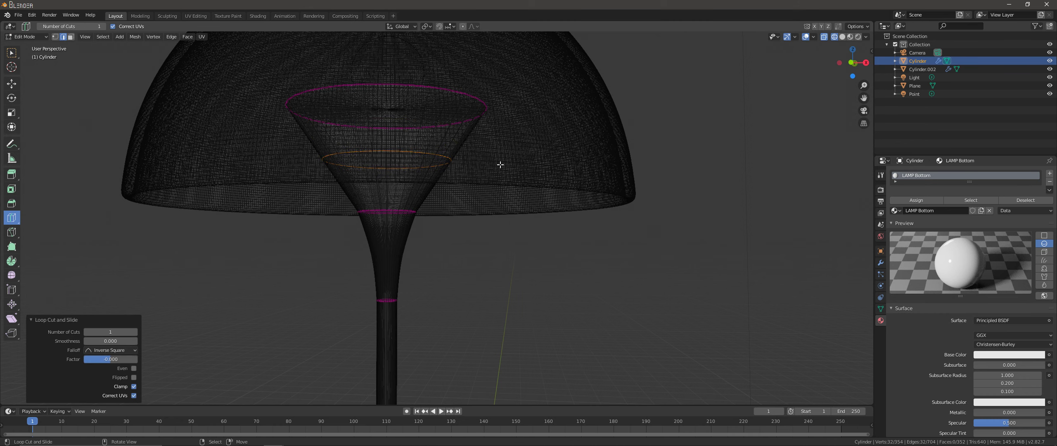
Select the top ring of stem faces and scale it to 0.125.
left_click(71, 37)
middle_click_drag(212, 134, 248, 87)
key("b")
left_click_drag(255, 78, 544, 140)
key("alt+a")
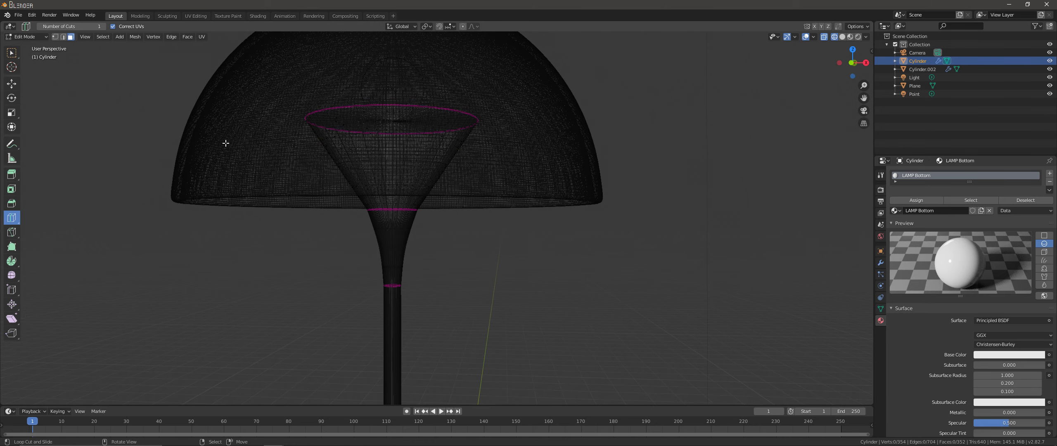
middle_click_drag(225, 140, 230, 154)
key("b")
left_click_drag(227, 82, 572, 120)
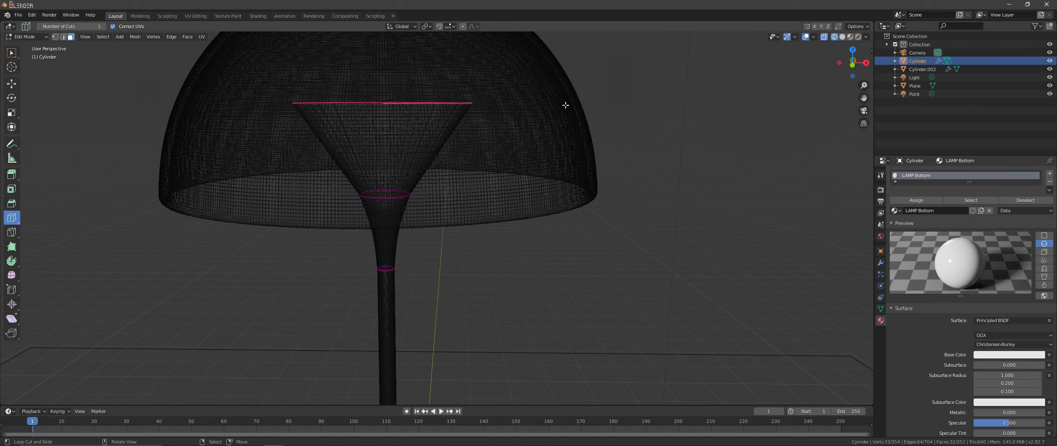
key("s")
left_click(402, 114)
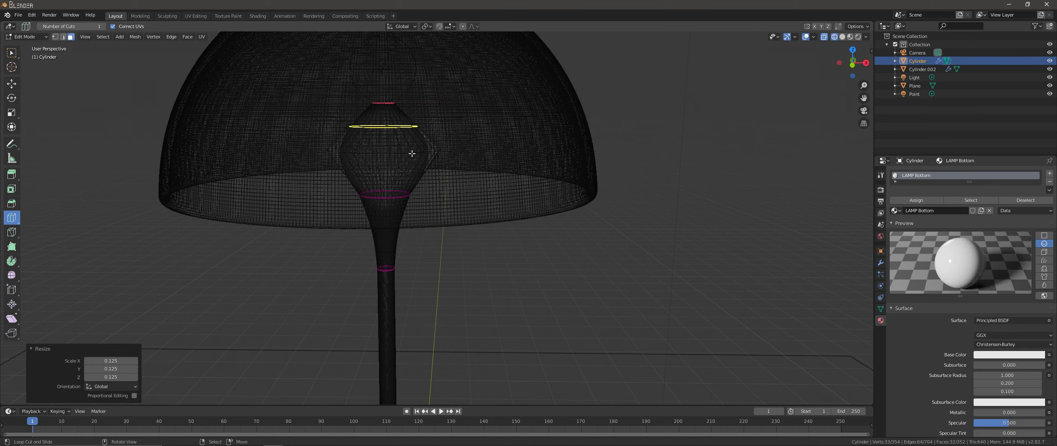
Inspect the new bulb in solid shading and return to Object Mode.
middle_click_drag(413, 154, 426, 174)
key("z")
left_click(516, 194)
scroll(516, 194, "down", 2)
scroll(508, 192, "up", 5)
middle_click_drag(508, 192, 490, 179)
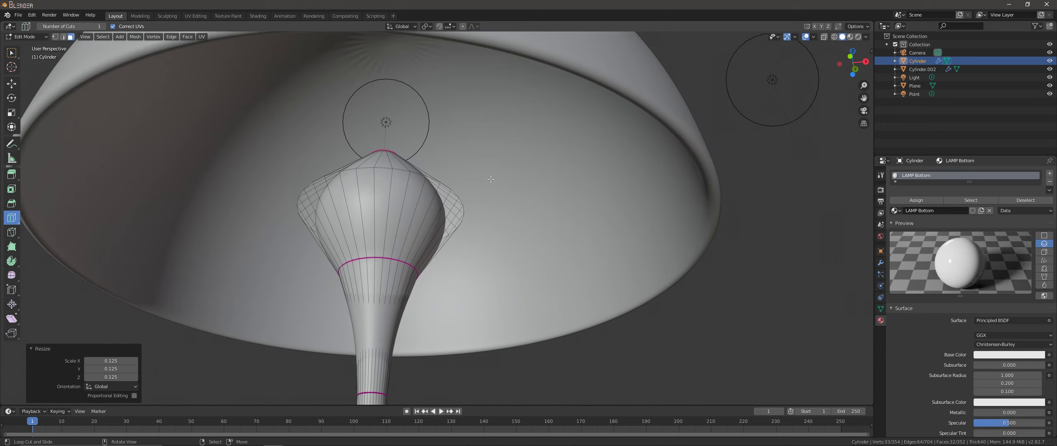
left_click(26, 36)
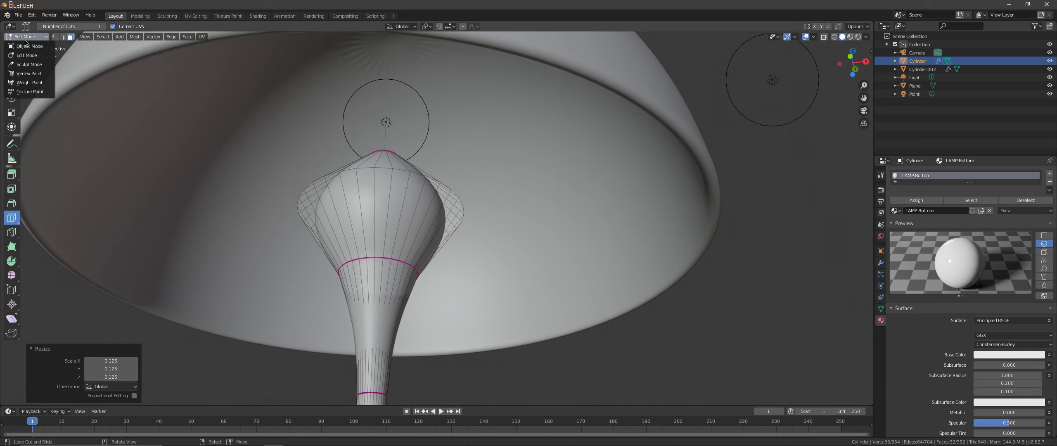
Move the point light up to Z 0.244 m inside the shade.
left_click(394, 140)
middle_click_drag(392, 142, 388, 145)
left_click_drag(388, 145, 390, 124)
scroll(384, 194, "down", 10)
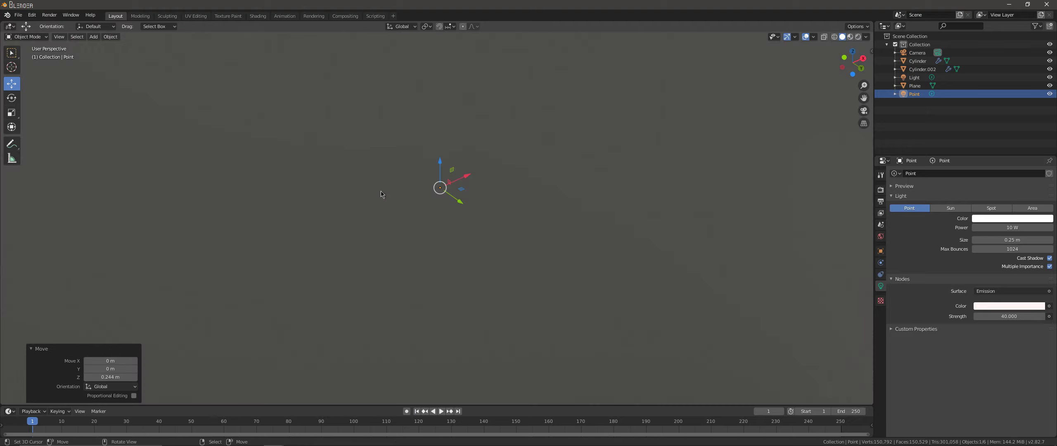
scroll(388, 214, "up", 4)
Preview the glowing lamp in Rendered shading, orbiting around it before returning to camera view.
key("z")
left_click(389, 128)
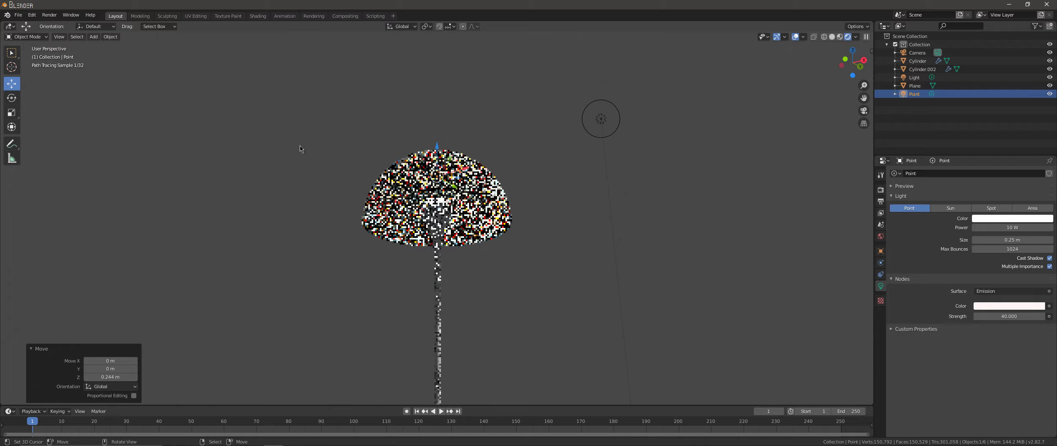
left_click(299, 149)
mouse_move(299, 149)
middle_mouse_down()
mouse_move(290, 200)
mouse_move(268, 225)
middle_mouse_up()
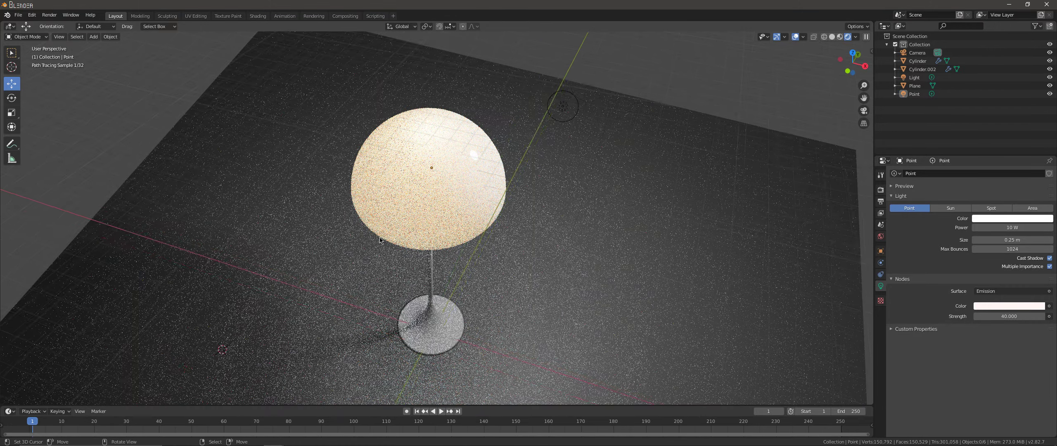
middle_click_drag(382, 259, 455, 269)
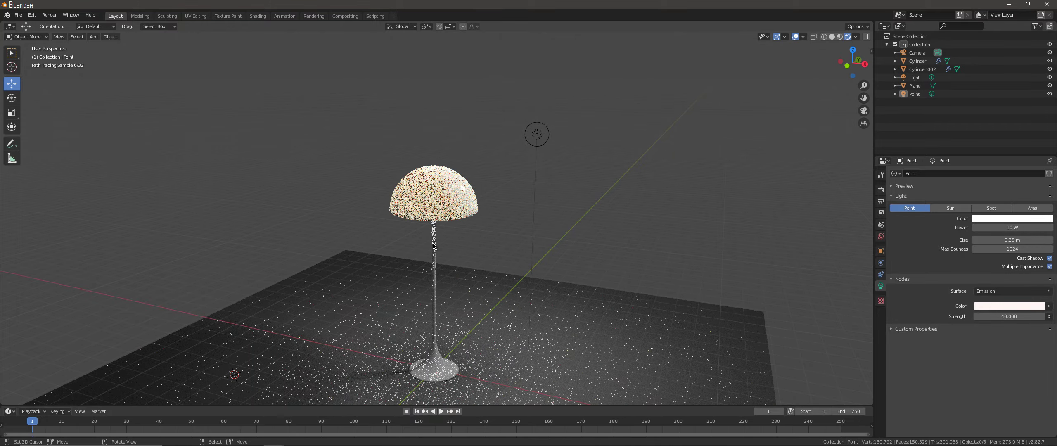
left_click(863, 111)
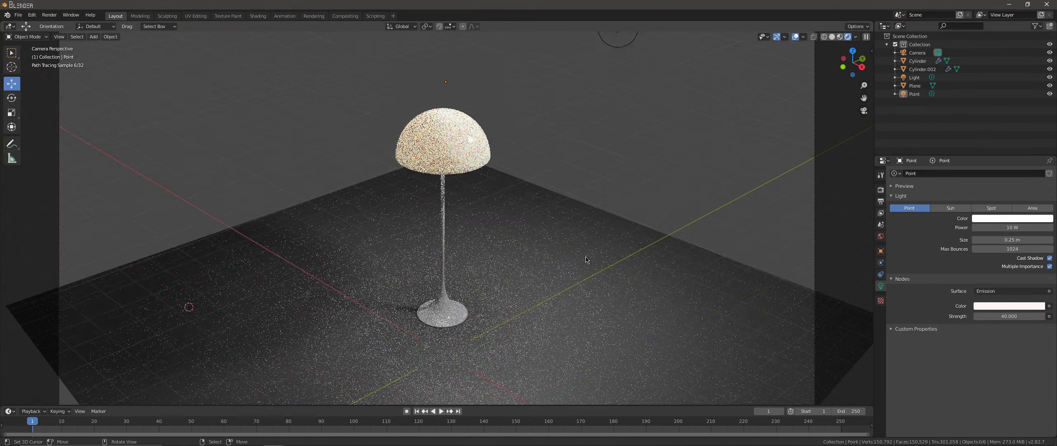
scroll(481, 131, "up", 5)
Give the stem material's base colour a faint warm tint.
left_click(453, 140)
left_click(881, 320)
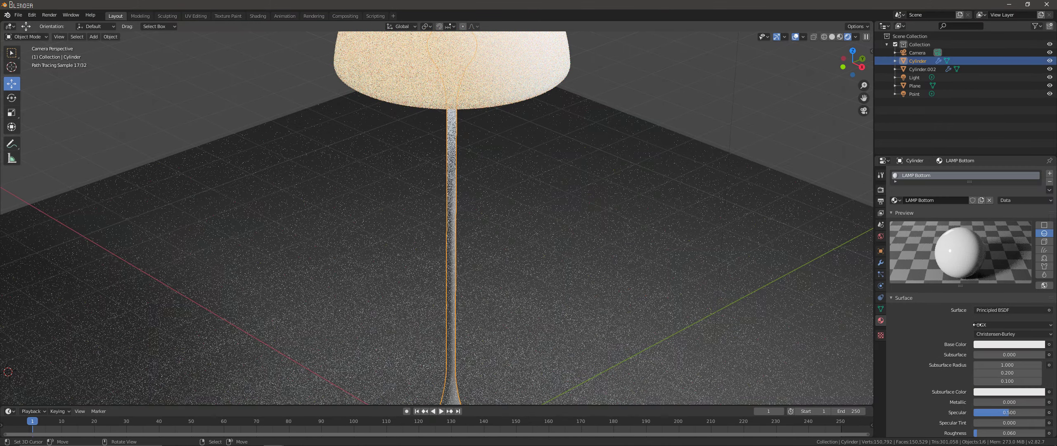
left_click(1009, 344)
left_click(1001, 257)
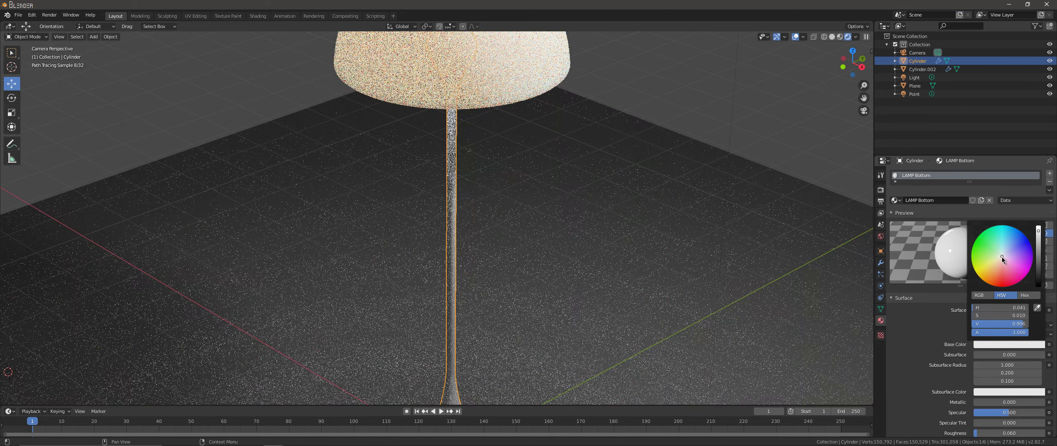
scroll(492, 231, "down", 3)
scroll(497, 198, "down", 2)
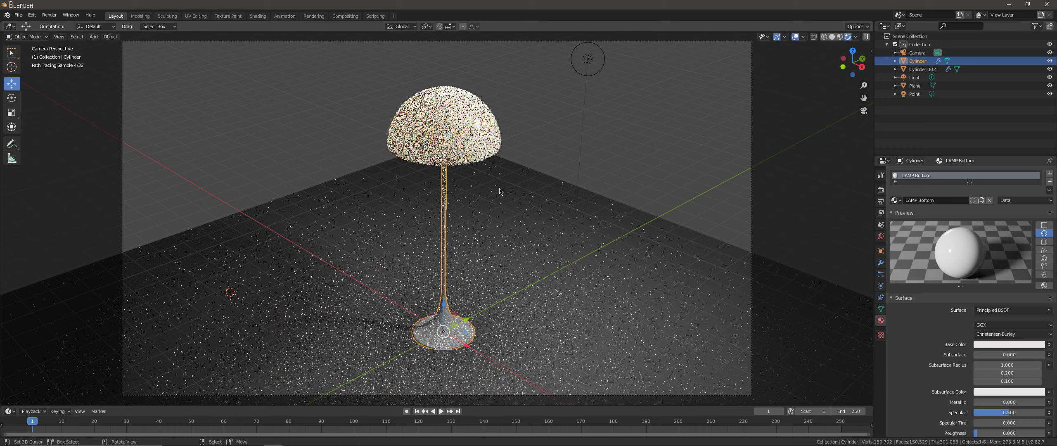
Set the shade material's subsurface to 1.000 and switch the viewport to solid shading.
left_click(497, 138)
mouse_move(990, 354)
left_mouse_down()
mouse_move(1044, 354)
mouse_move(1036, 371)
mouse_move(983, 364)
mouse_move(1036, 372)
mouse_move(983, 381)
left_mouse_up()
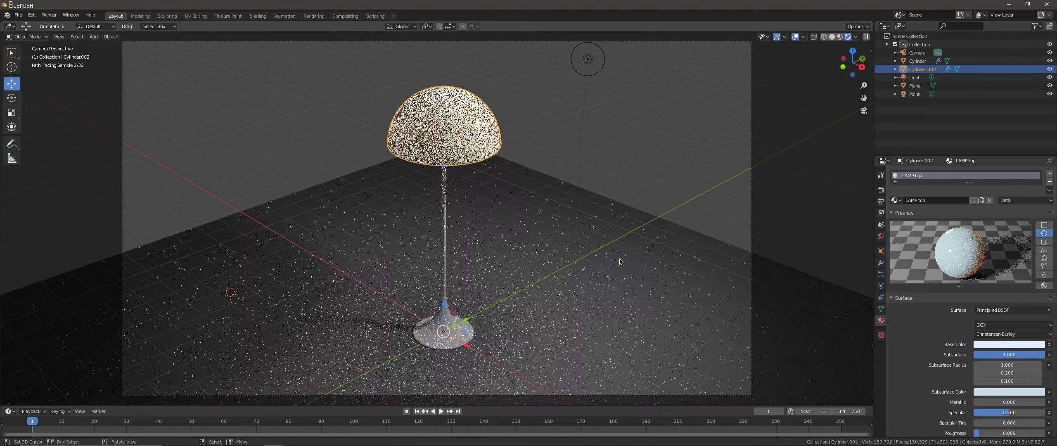
key("z")
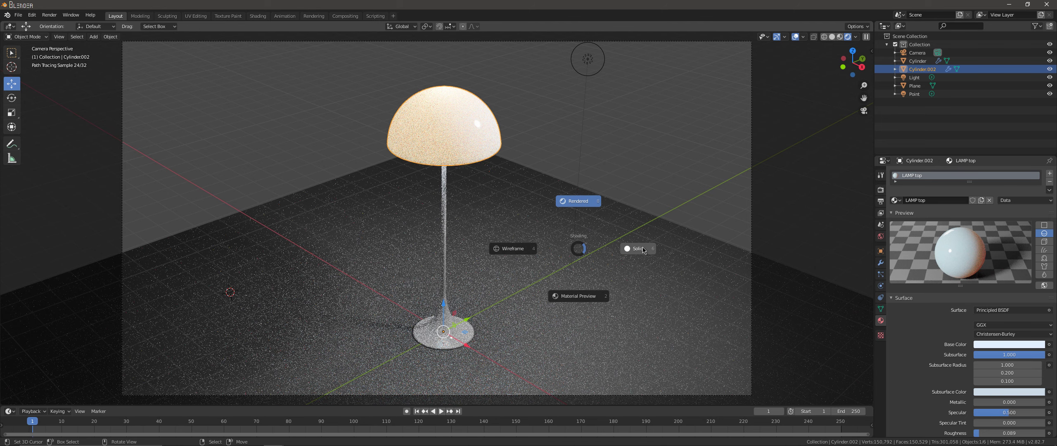
left_click(642, 249)
scroll(995, 397, "down", 1)
scroll(994, 396, "down", 1)
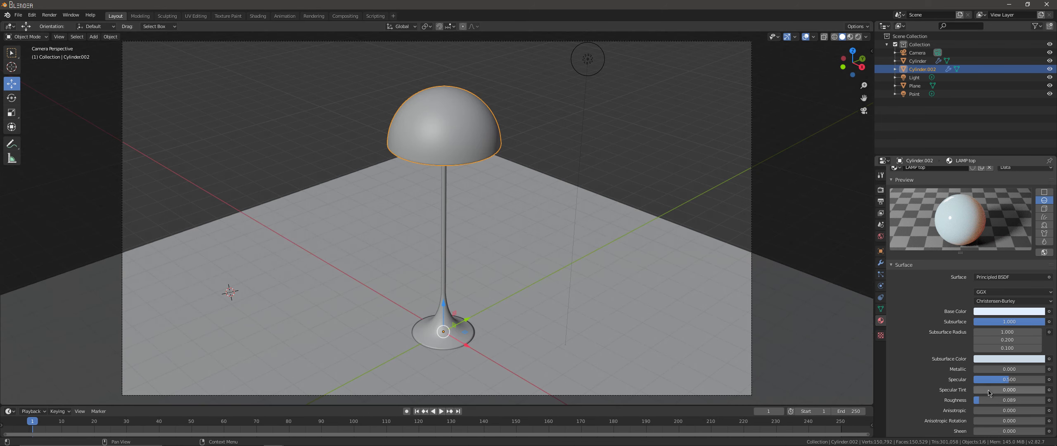
Lower the shade's roughness to 0.076 and start a final render.
left_click_drag(994, 399, 999, 389)
scroll(1007, 388, "down", 3)
key("F12")
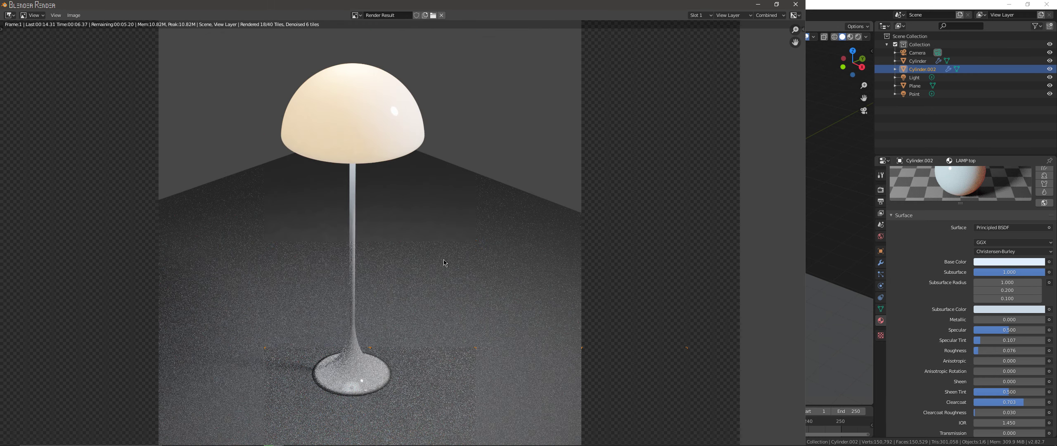
Zoom out and recentre the finished render to see the whole glowing lamp.
scroll(444, 263, "down", 1)
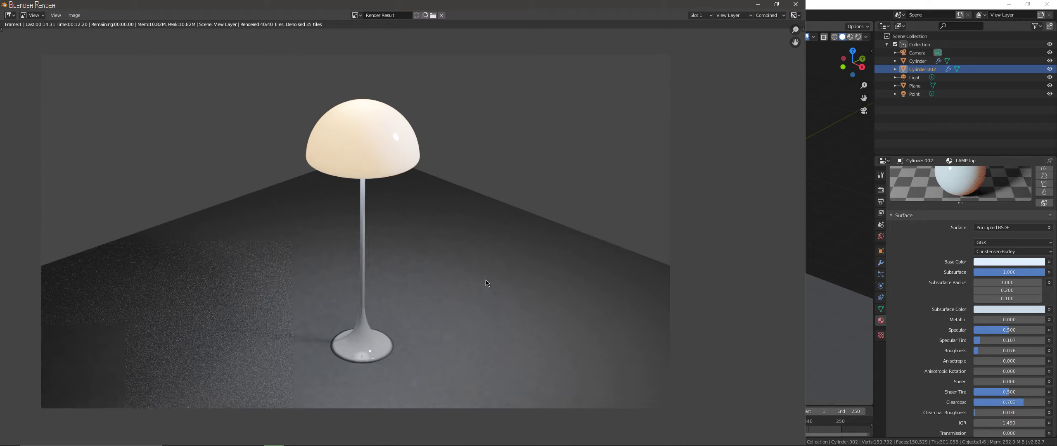
middle_click_drag(460, 276, 557, 278)
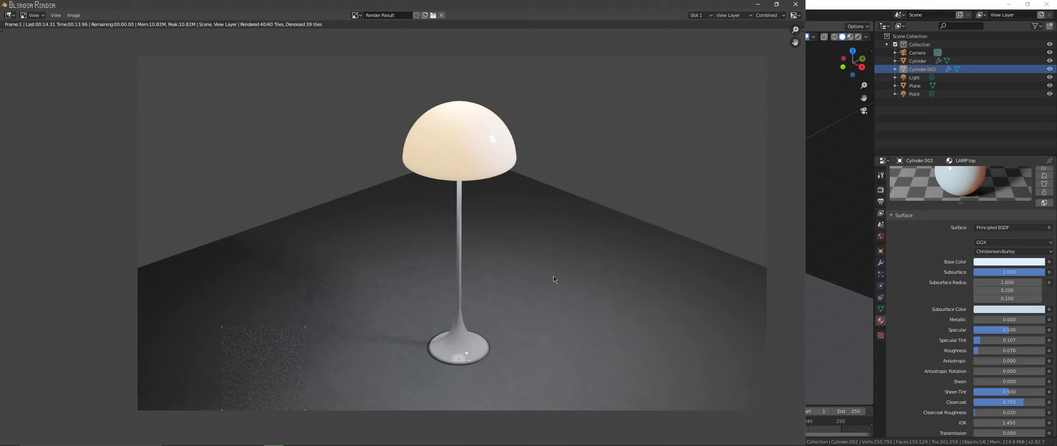
scroll(526, 242, "down", 1)
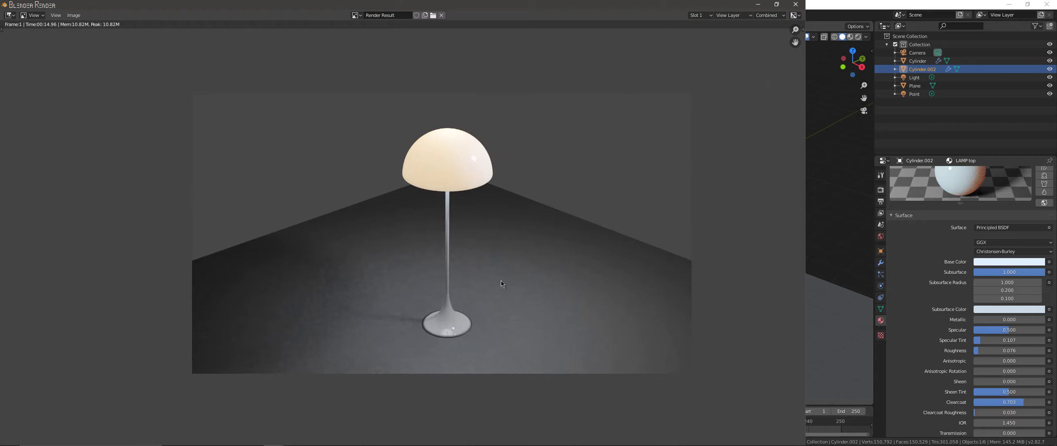